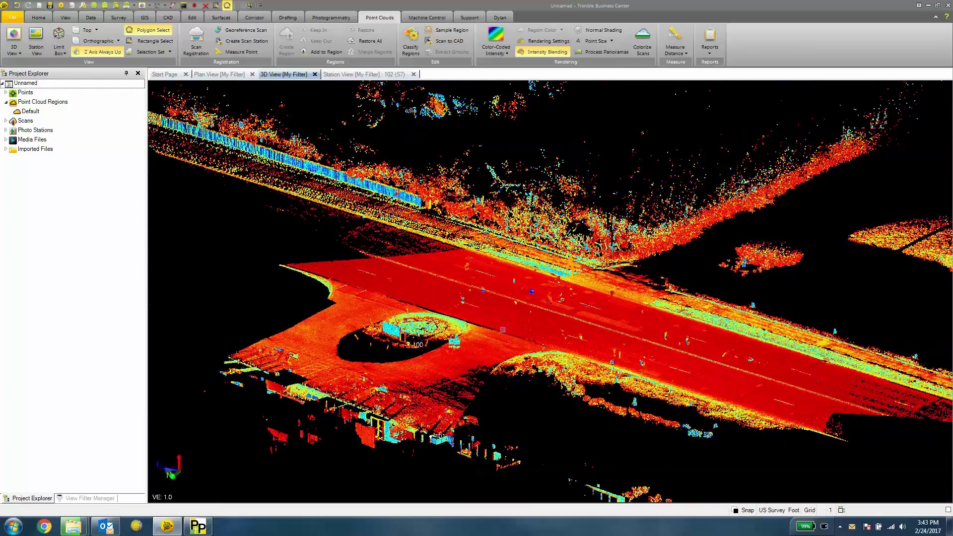
Examine the color-coded point cloud of the road, curbs and scan stations in the 3D view from close up and above.
{"action": "scroll", "coordinate": [546, 298], "scroll_direction": "up", "scroll_amount": 6}
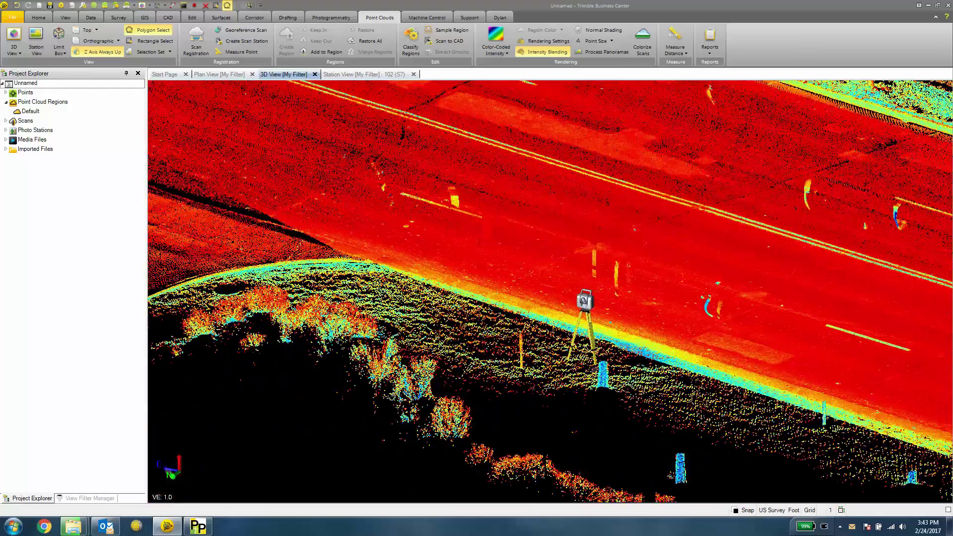
{"action": "middle_click_drag", "start_coordinate": [567, 331], "coordinate": [551, 319]}
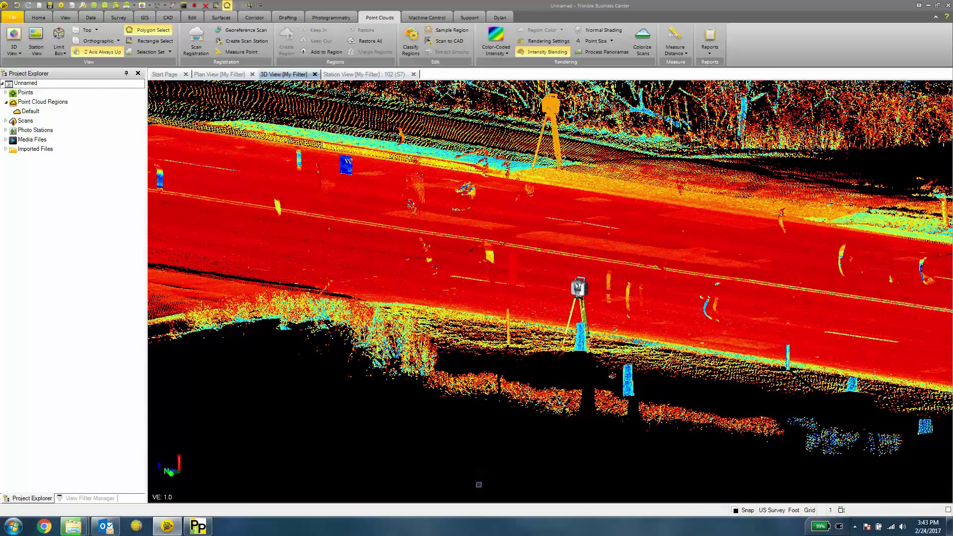
{"action": "scroll", "coordinate": [562, 158], "scroll_direction": "up", "scroll_amount": 5}
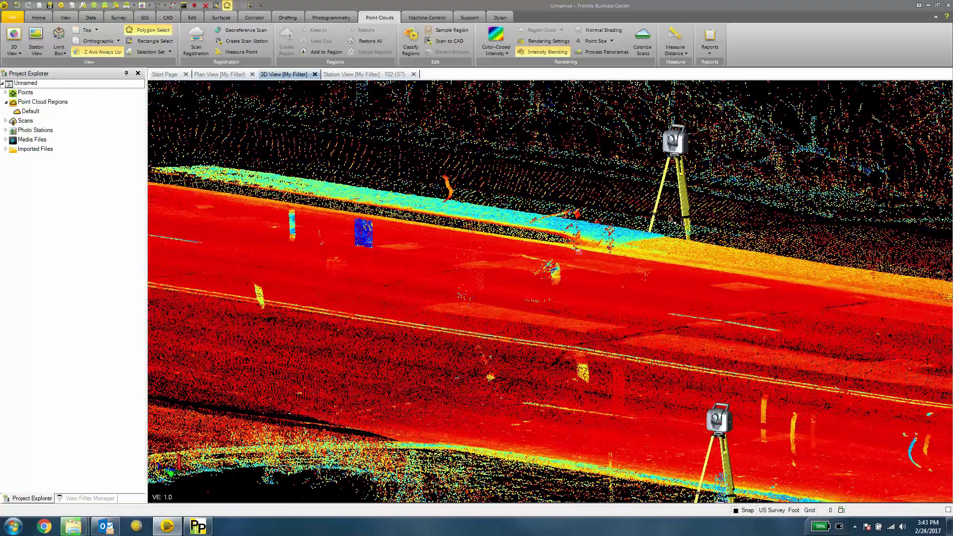
{"action": "scroll", "coordinate": [578, 252], "scroll_direction": "up", "scroll_amount": 2}
{"action": "middle_click_drag", "start_coordinate": [560, 253], "coordinate": [535, 256]}
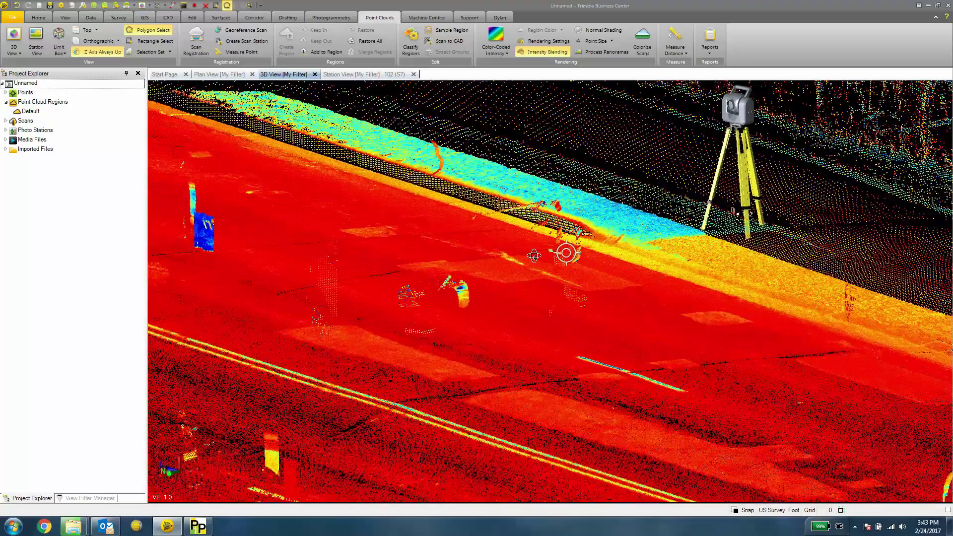
{"action": "scroll", "coordinate": [542, 225], "scroll_direction": "up", "scroll_amount": 5}
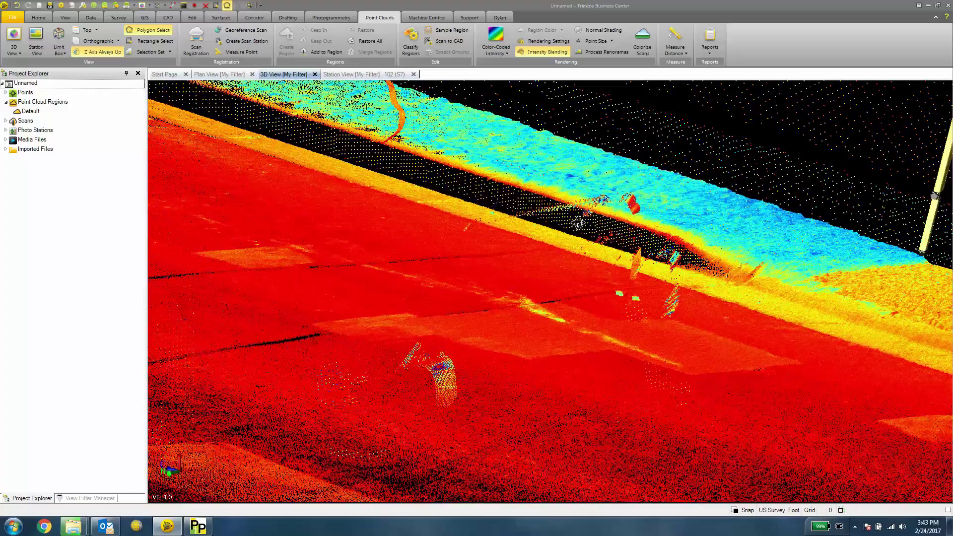
{"action": "mouse_move", "coordinate": [542, 226]}
{"action": "middle_mouse_down"}
{"action": "mouse_move", "coordinate": [617, 215]}
{"action": "mouse_move", "coordinate": [456, 183]}
{"action": "mouse_move", "coordinate": [646, 206]}
{"action": "mouse_move", "coordinate": [712, 201]}
{"action": "middle_mouse_up"}
{"action": "scroll", "coordinate": [618, 216], "scroll_direction": "down", "scroll_amount": 3}
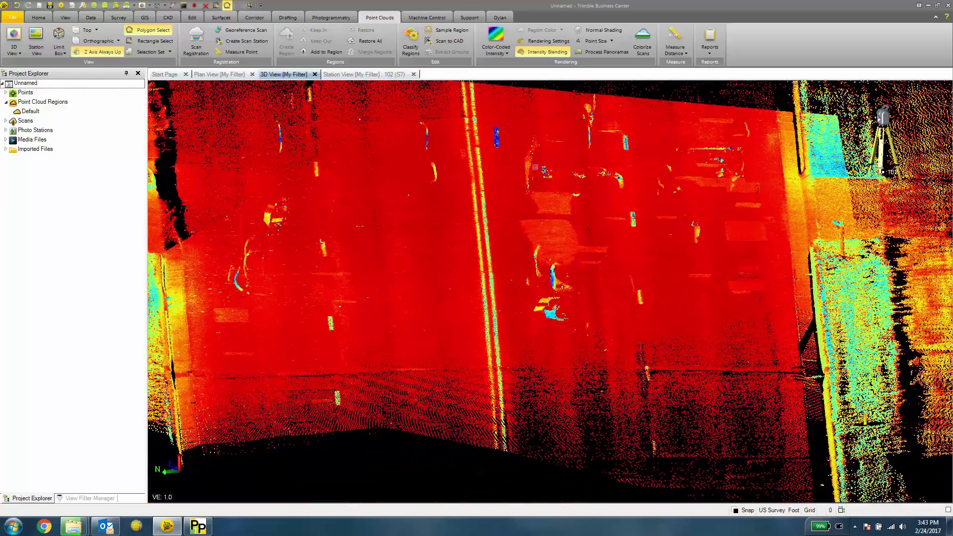
Open the station view of 102 (S7) and look around the scan points overlaid on the panorama photos.
{"action": "left_click", "coordinate": [365, 76]}
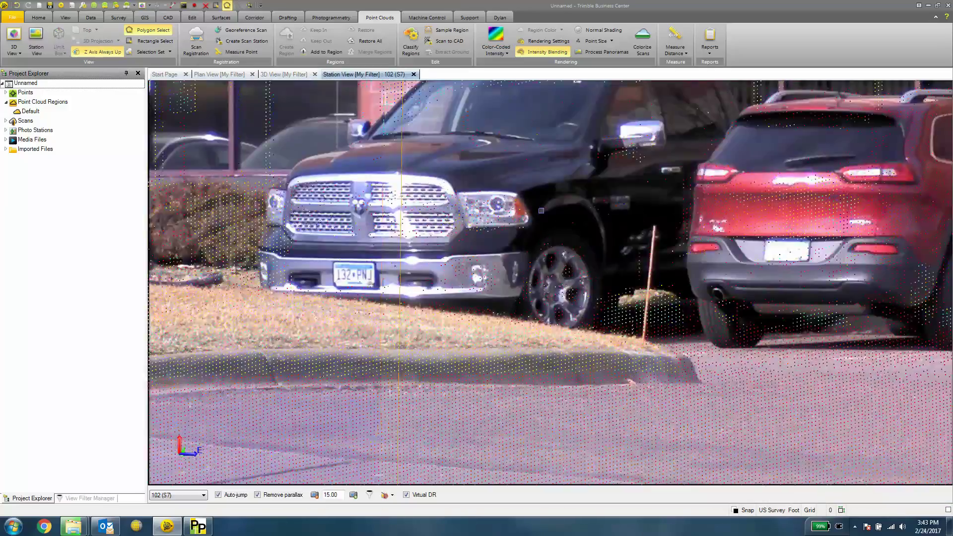
{"action": "scroll", "coordinate": [541, 210], "scroll_direction": "down", "scroll_amount": 5}
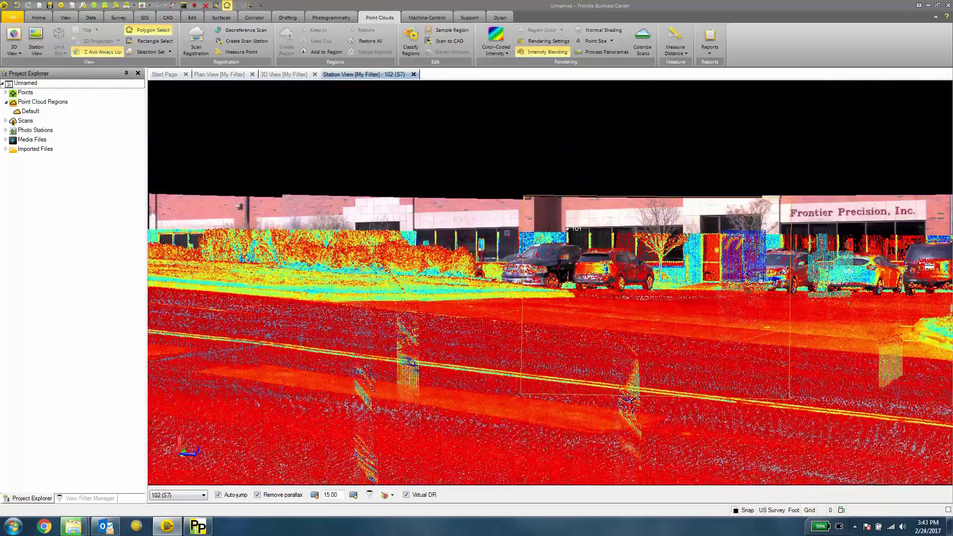
{"action": "left_click_drag", "start_coordinate": [541, 211], "coordinate": [785, 198]}
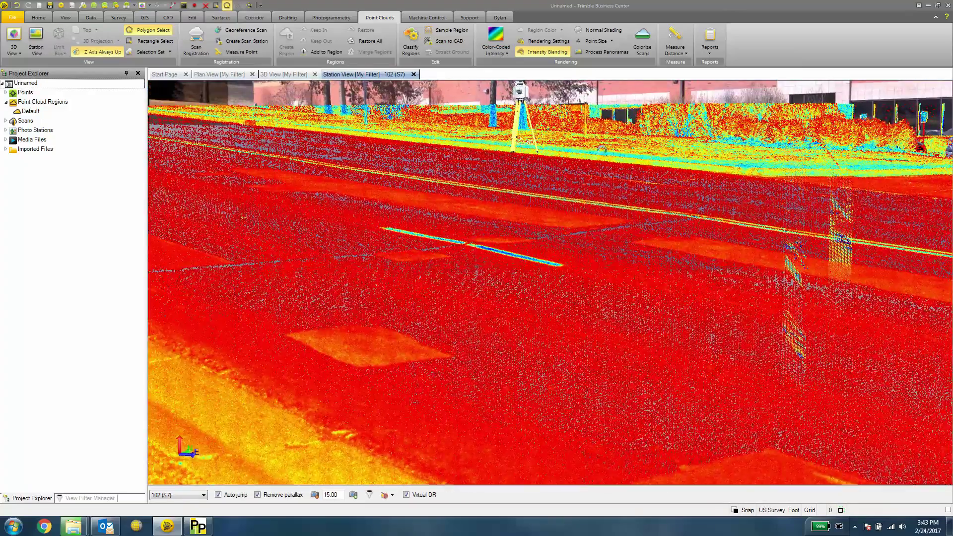
{"action": "left_click_drag", "start_coordinate": [603, 149], "coordinate": [901, 206]}
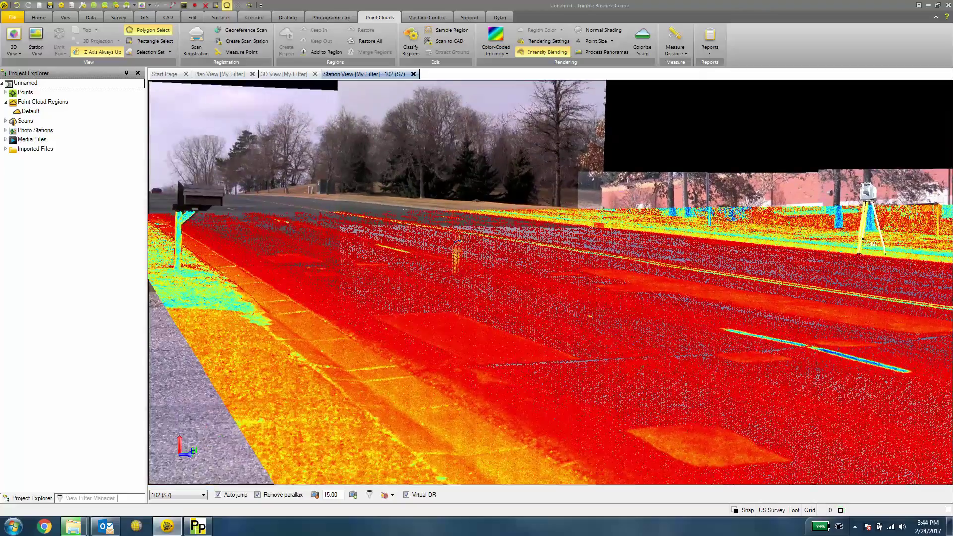
Hide all scans through the My Filter view filter so only the station photos are displayed.
{"action": "left_click", "coordinate": [91, 498]}
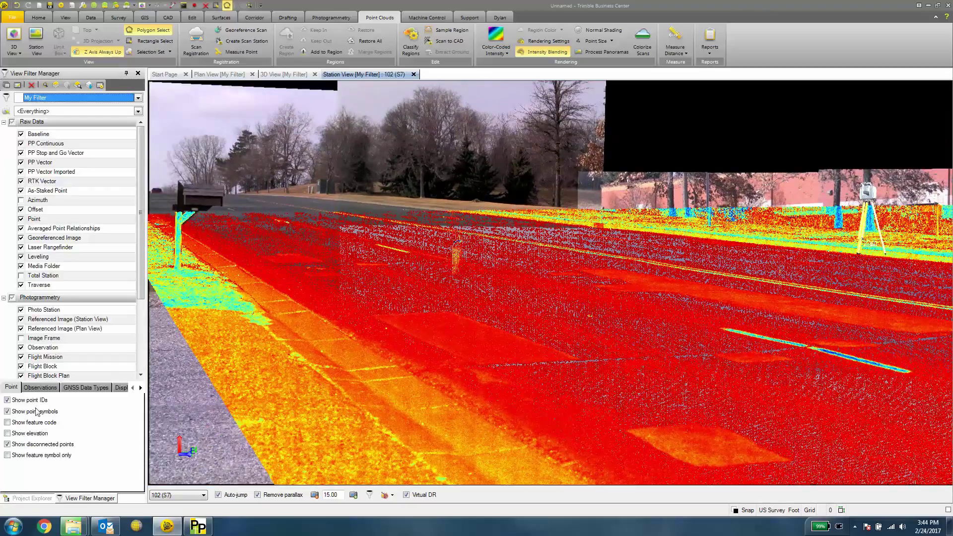
{"action": "left_click", "coordinate": [21, 338]}
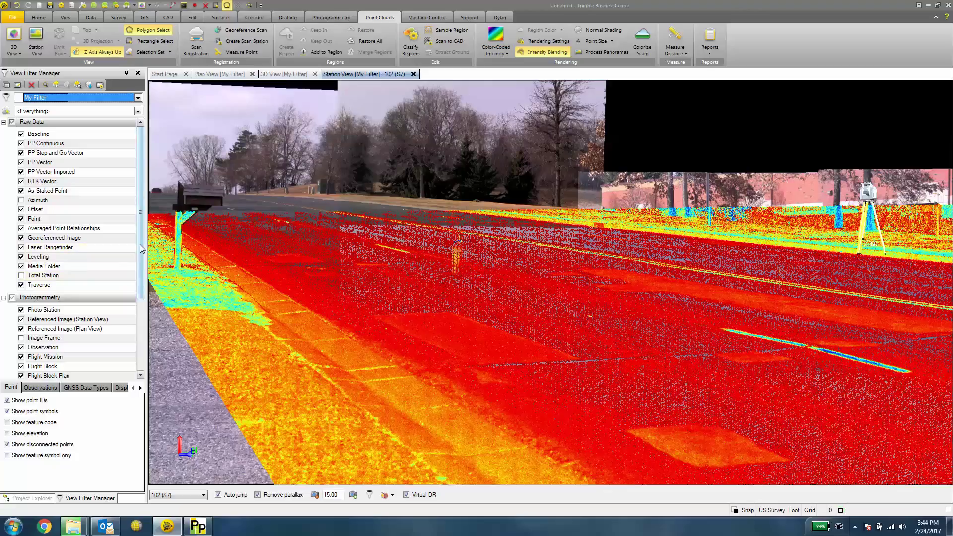
{"action": "scroll", "coordinate": [79, 298], "scroll_direction": "down", "scroll_amount": 3}
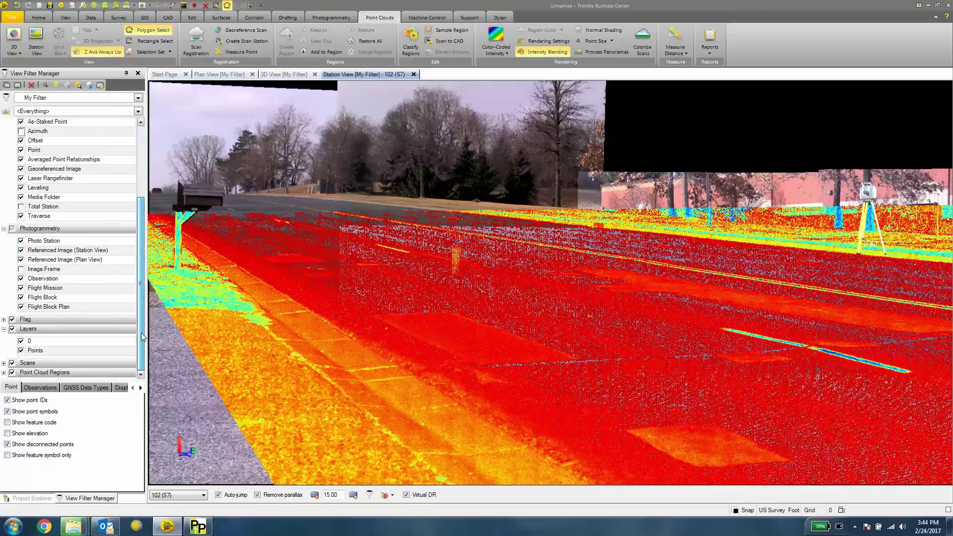
{"action": "left_click", "coordinate": [12, 363]}
Inspect the station photos across the road, checking the For Lease sign and the parked dark pickup up close.
{"action": "left_click_drag", "start_coordinate": [291, 307], "coordinate": [394, 237]}
{"action": "left_click_drag", "start_coordinate": [702, 276], "coordinate": [421, 283]}
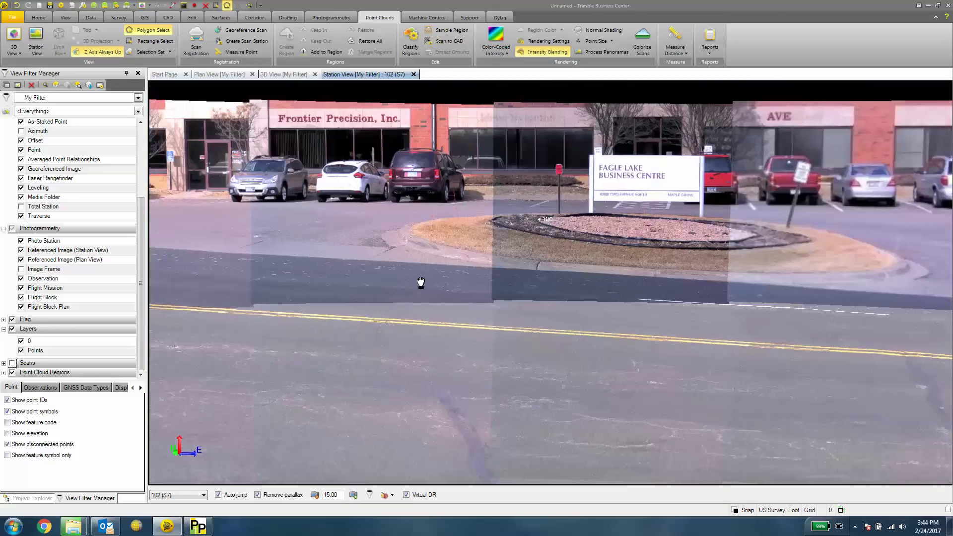
{"action": "left_click_drag", "start_coordinate": [611, 305], "coordinate": [528, 289]}
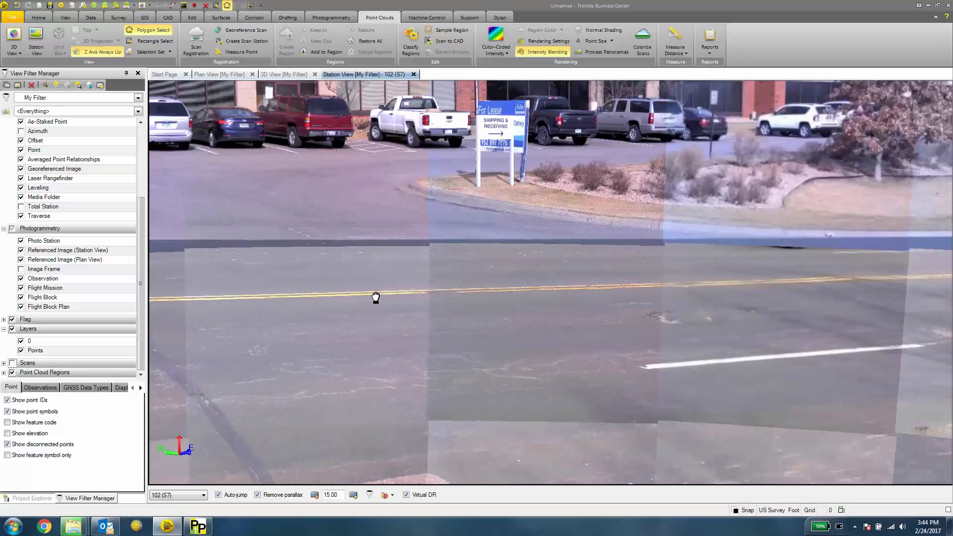
{"action": "scroll", "coordinate": [497, 149], "scroll_direction": "up", "scroll_amount": 5}
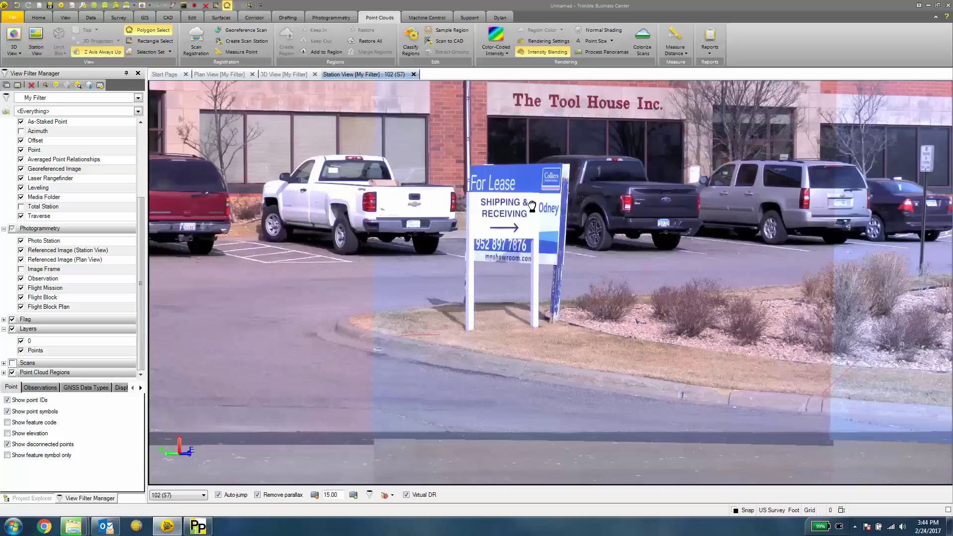
{"action": "scroll", "coordinate": [536, 313], "scroll_direction": "up", "scroll_amount": 4}
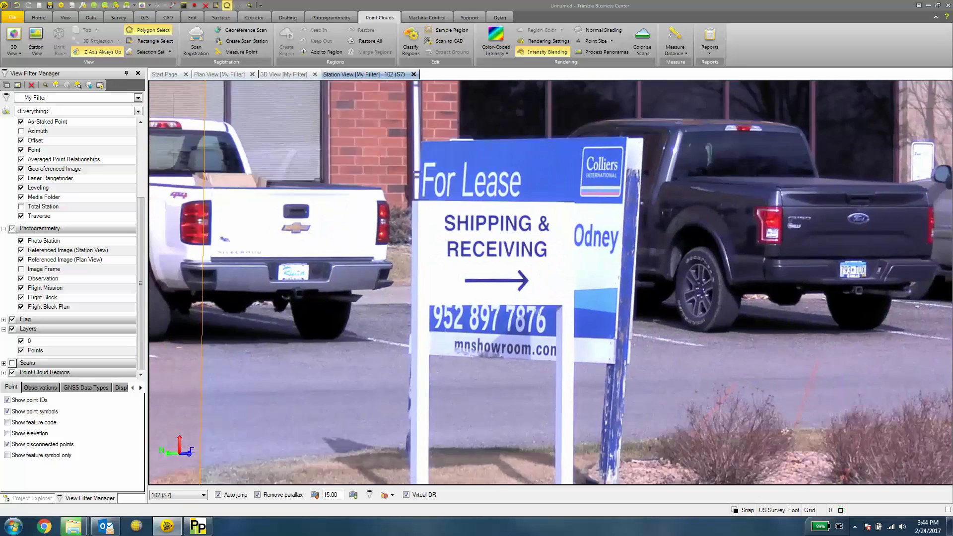
{"action": "scroll", "coordinate": [449, 377], "scroll_direction": "down", "scroll_amount": 3}
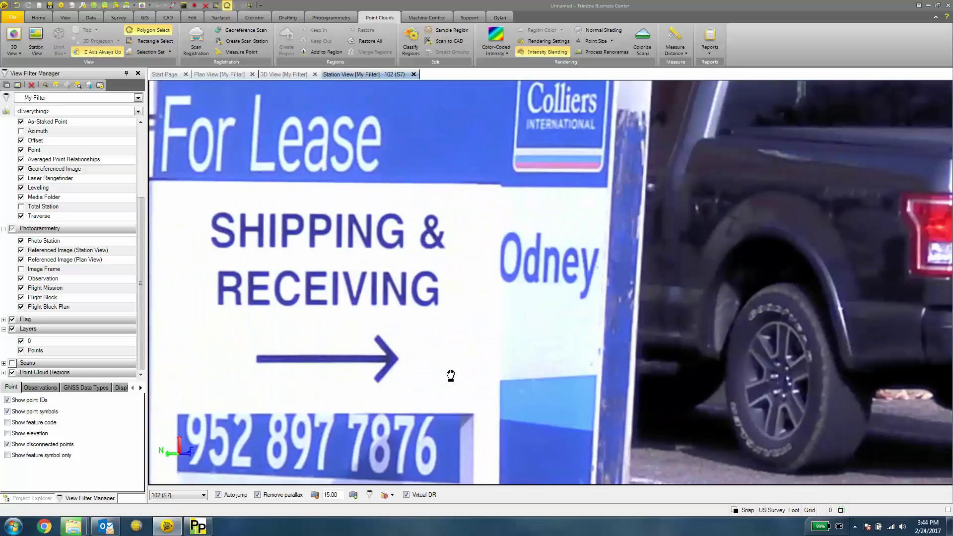
{"action": "scroll", "coordinate": [520, 270], "scroll_direction": "down", "scroll_amount": 4}
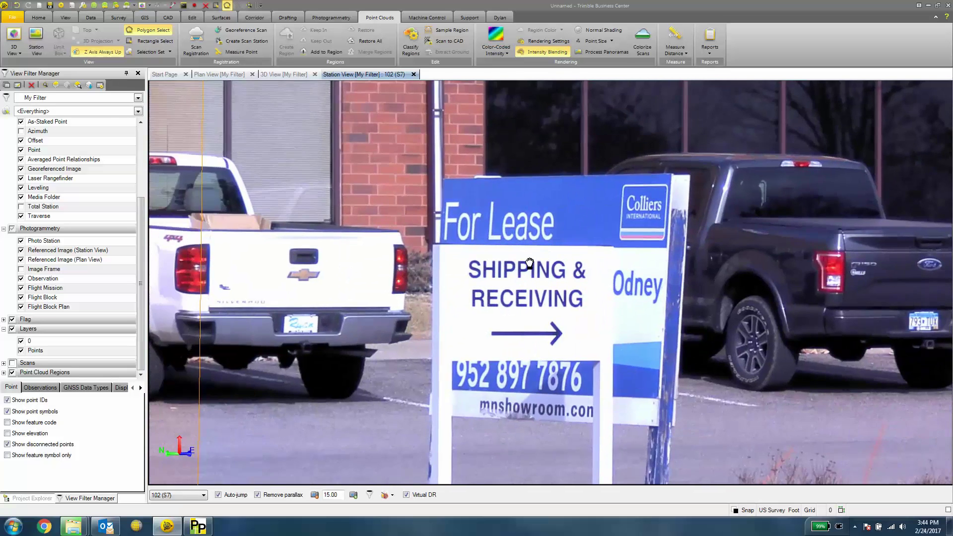
{"action": "left_click_drag", "start_coordinate": [530, 263], "coordinate": [534, 302]}
{"action": "scroll", "coordinate": [550, 289], "scroll_direction": "up", "scroll_amount": 3}
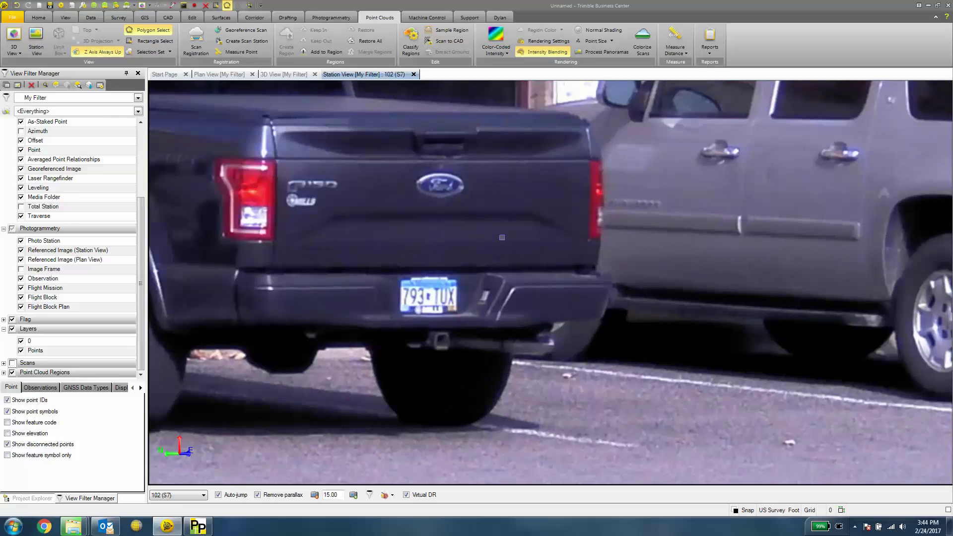
{"action": "scroll", "coordinate": [549, 256], "scroll_direction": "down", "scroll_amount": 5}
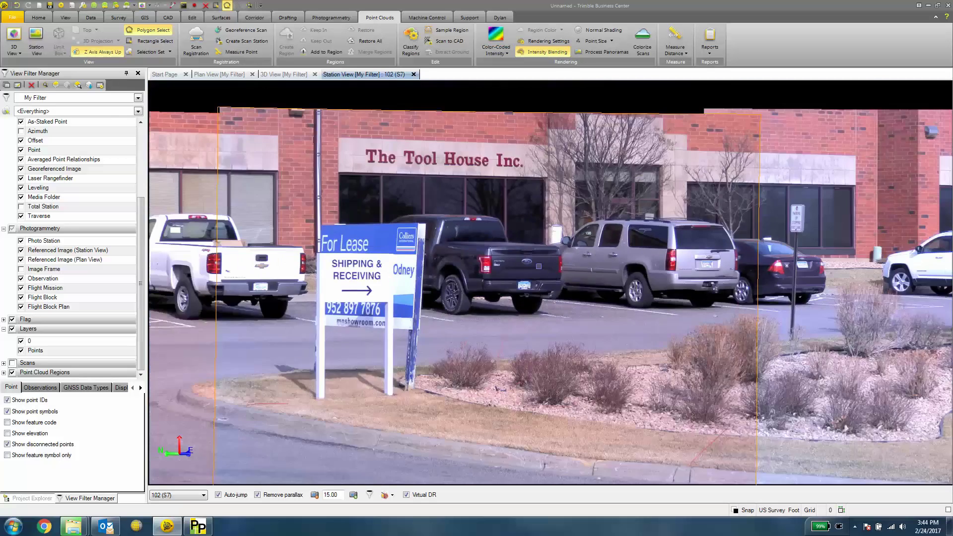
Survey the rest of the station panorama, from the parking lot along the road to the curb and mailbox.
{"action": "left_click_drag", "start_coordinate": [488, 309], "coordinate": [378, 252]}
{"action": "scroll", "coordinate": [317, 244], "scroll_direction": "up", "scroll_amount": 3}
{"action": "scroll", "coordinate": [317, 244], "scroll_direction": "down", "scroll_amount": 5}
{"action": "scroll", "coordinate": [500, 236], "scroll_direction": "up", "scroll_amount": 4}
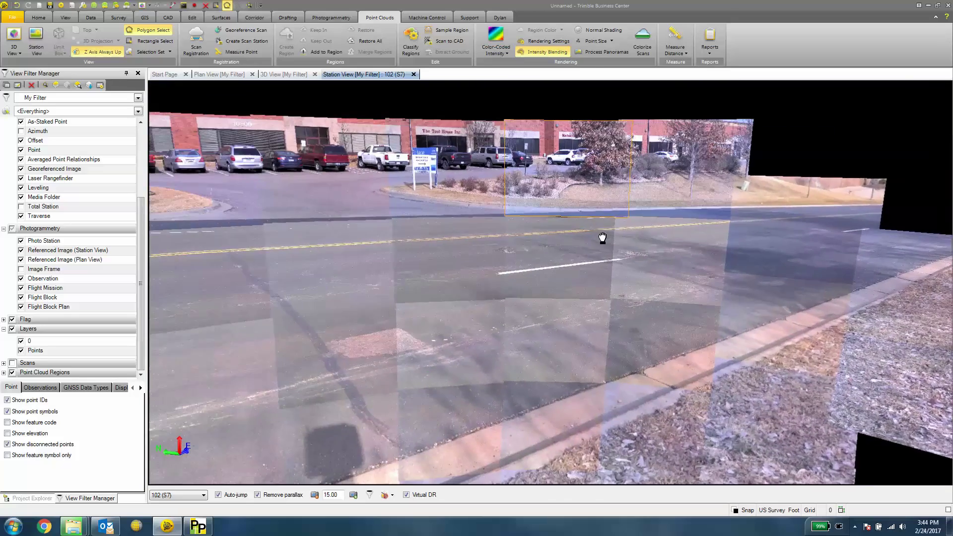
{"action": "scroll", "coordinate": [470, 243], "scroll_direction": "up", "scroll_amount": 2}
{"action": "scroll", "coordinate": [706, 254], "scroll_direction": "down", "scroll_amount": 5}
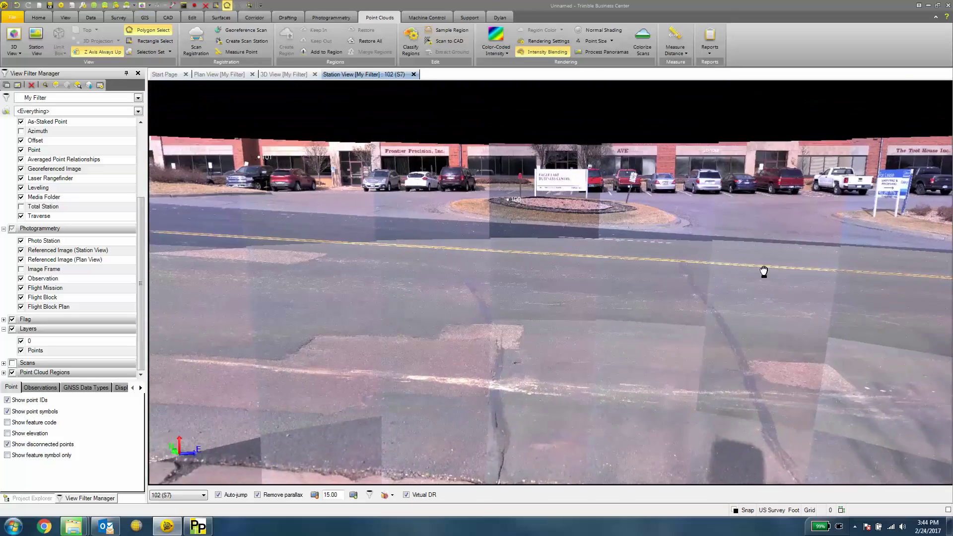
{"action": "scroll", "coordinate": [557, 227], "scroll_direction": "up", "scroll_amount": 4}
{"action": "left_click_drag", "start_coordinate": [556, 227], "coordinate": [697, 225]}
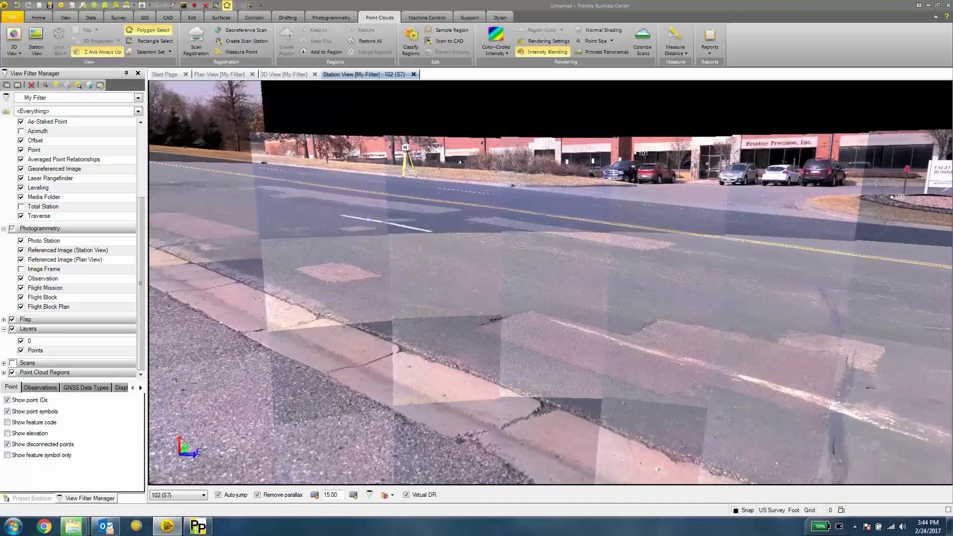
{"action": "left_click_drag", "start_coordinate": [384, 223], "coordinate": [601, 234]}
{"action": "left_click_drag", "start_coordinate": [636, 353], "coordinate": [572, 311]}
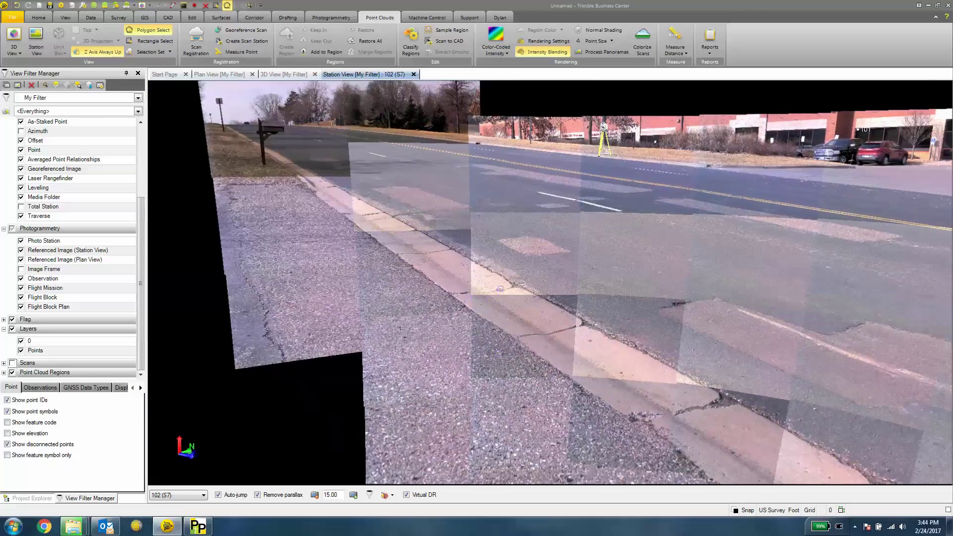
{"action": "left_click_drag", "start_coordinate": [402, 202], "coordinate": [345, 220]}
{"action": "scroll", "coordinate": [345, 220], "scroll_direction": "down", "scroll_amount": 2}
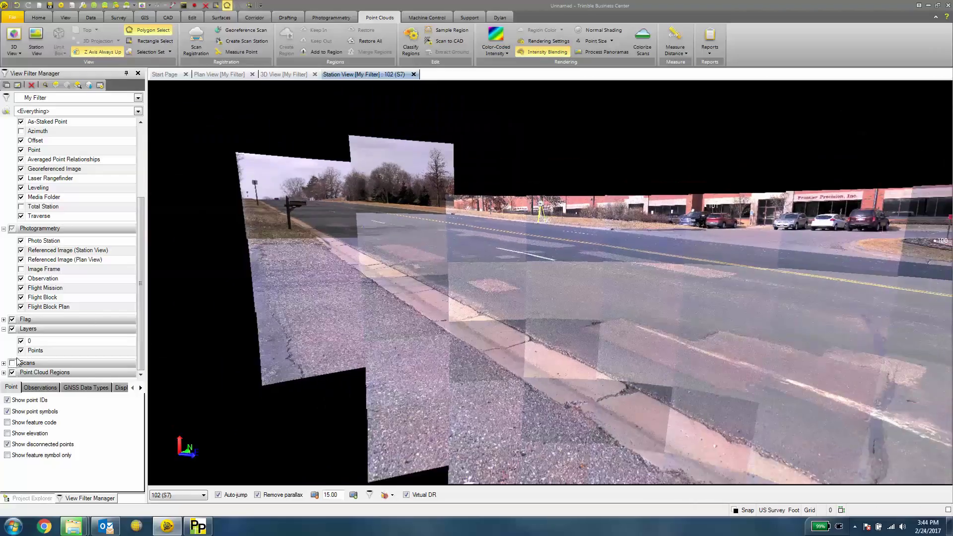
Show the scans again and render the point cloud in True Color.
{"action": "left_click", "coordinate": [12, 363]}
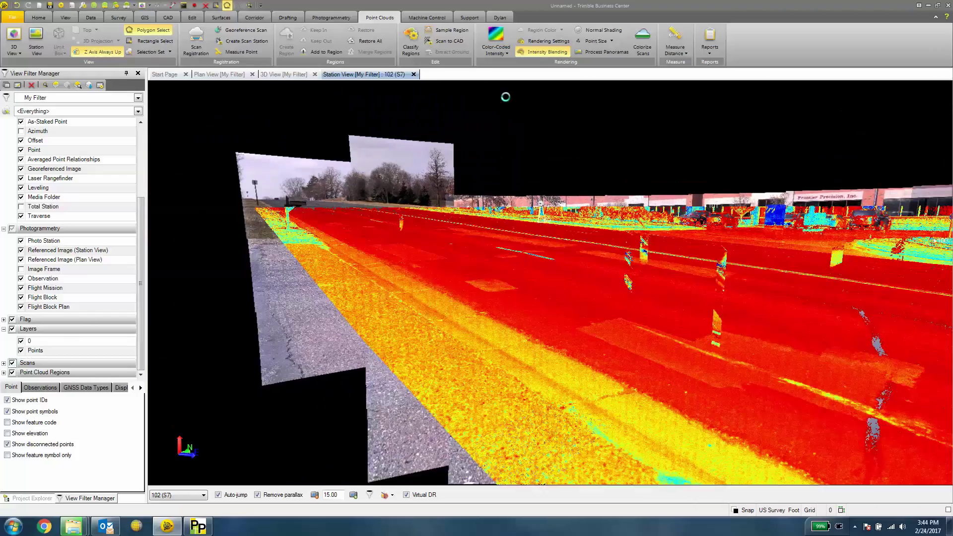
{"action": "left_click", "coordinate": [504, 52]}
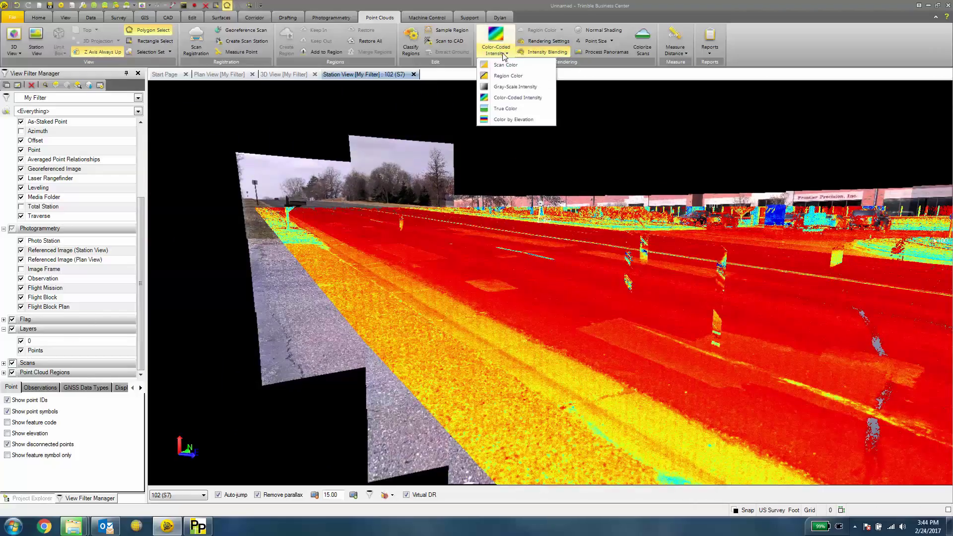
{"action": "left_click", "coordinate": [508, 111]}
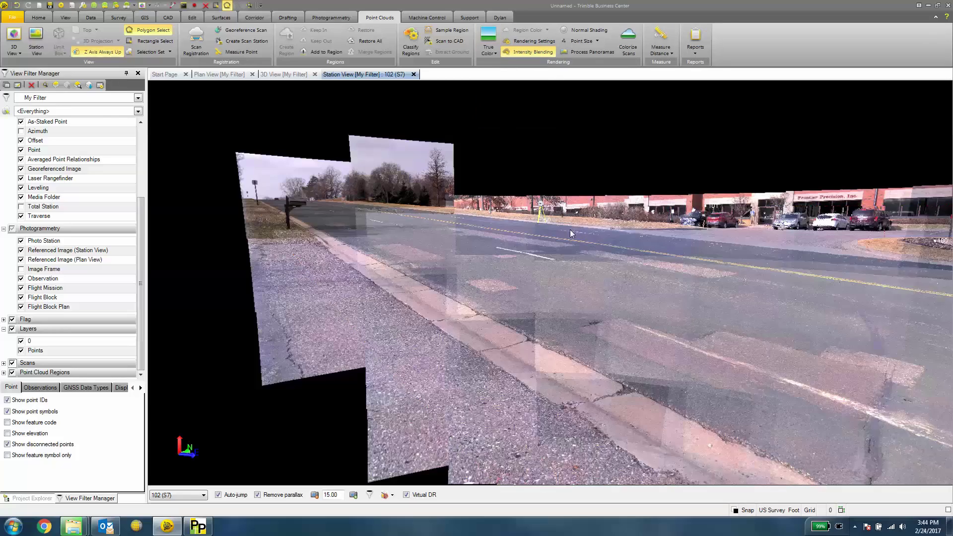
Examine the true-color scan over the photos along the road and at the Eagle Lake Business Centre sign.
{"action": "left_click_drag", "start_coordinate": [568, 236], "coordinate": [425, 242]}
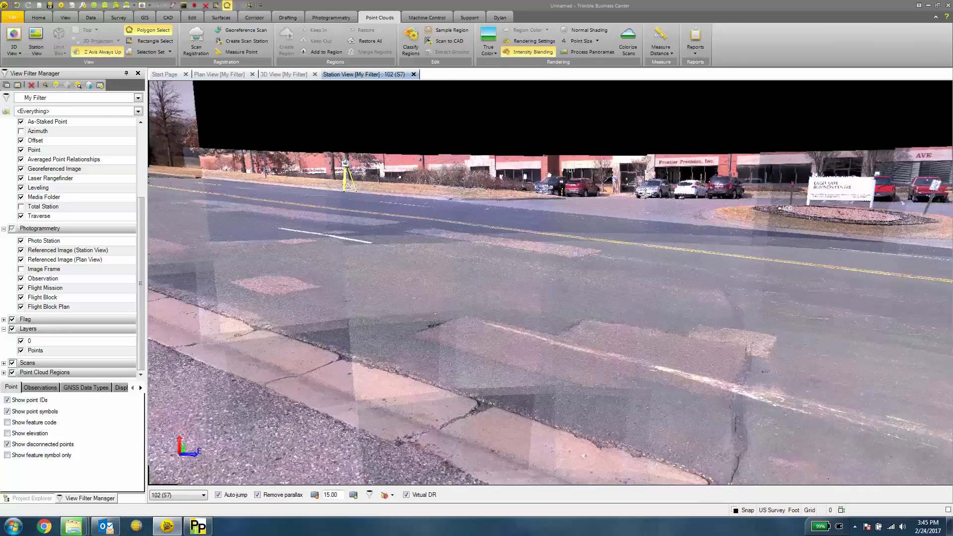
{"action": "left_click_drag", "start_coordinate": [573, 251], "coordinate": [341, 257]}
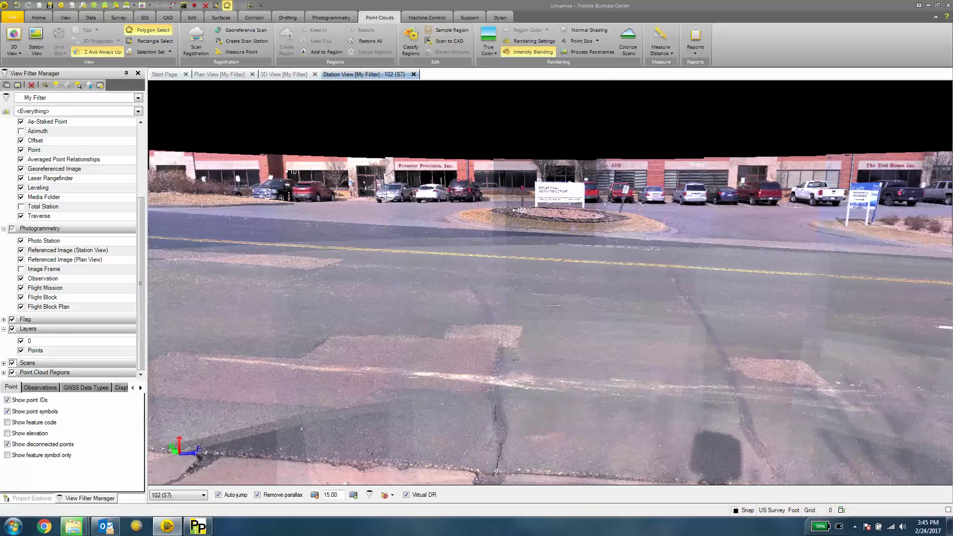
{"action": "left_click_drag", "start_coordinate": [517, 241], "coordinate": [526, 195]}
{"action": "scroll", "coordinate": [524, 259], "scroll_direction": "up", "scroll_amount": 4}
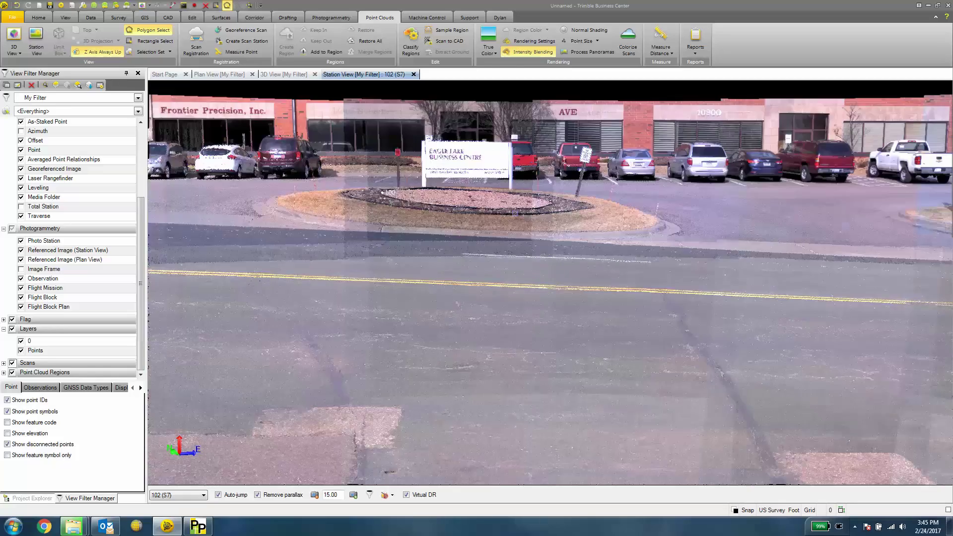
{"action": "scroll", "coordinate": [515, 288], "scroll_direction": "up", "scroll_amount": 4}
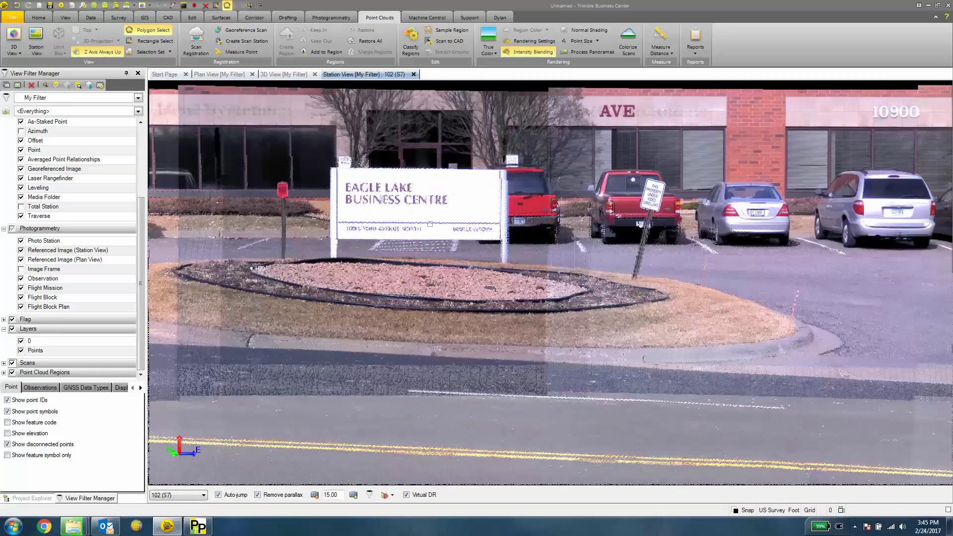
{"action": "scroll", "coordinate": [515, 287], "scroll_direction": "up", "scroll_amount": 1}
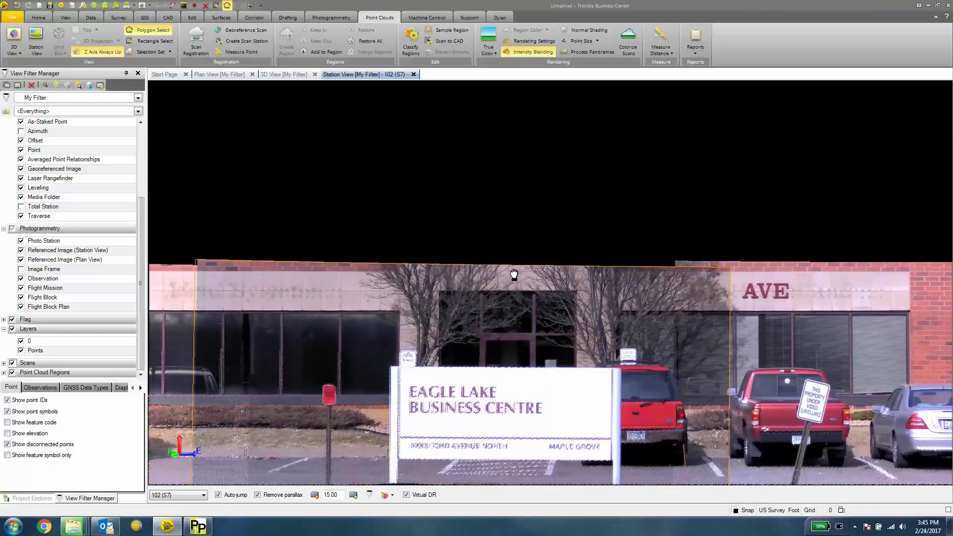
{"action": "scroll", "coordinate": [476, 325], "scroll_direction": "up", "scroll_amount": 1}
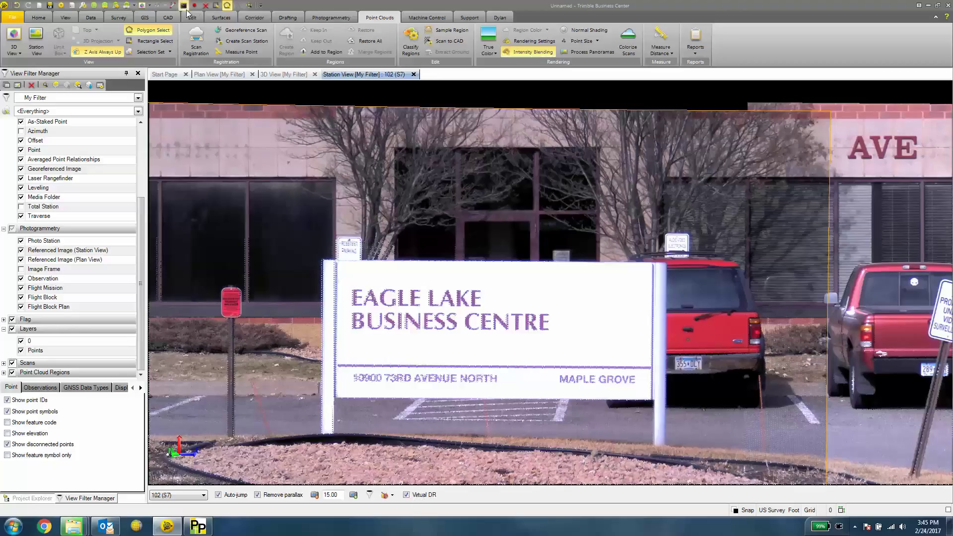
Start creating point 1 on the Points layer with feature code VR and grid coordinates.
{"action": "left_click", "coordinate": [168, 17]}
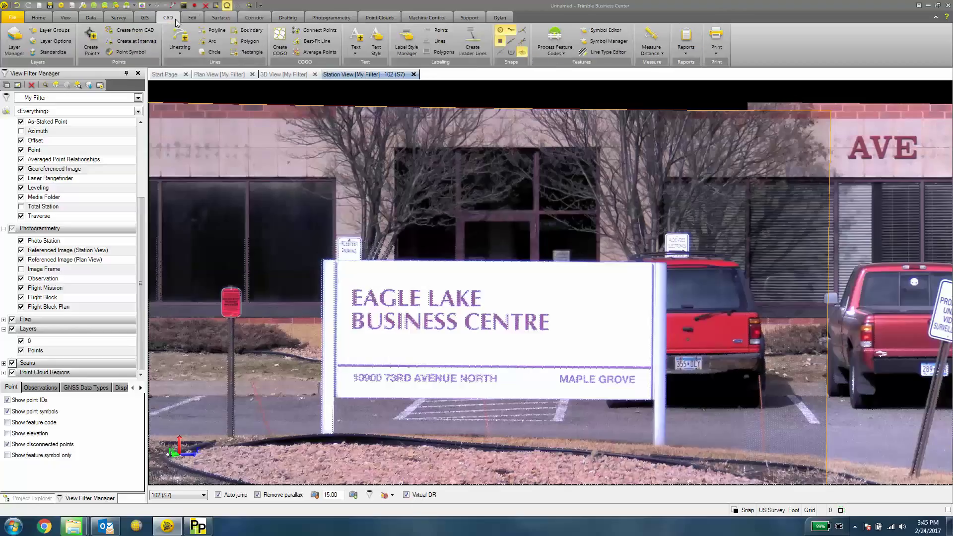
{"action": "left_click", "coordinate": [96, 36]}
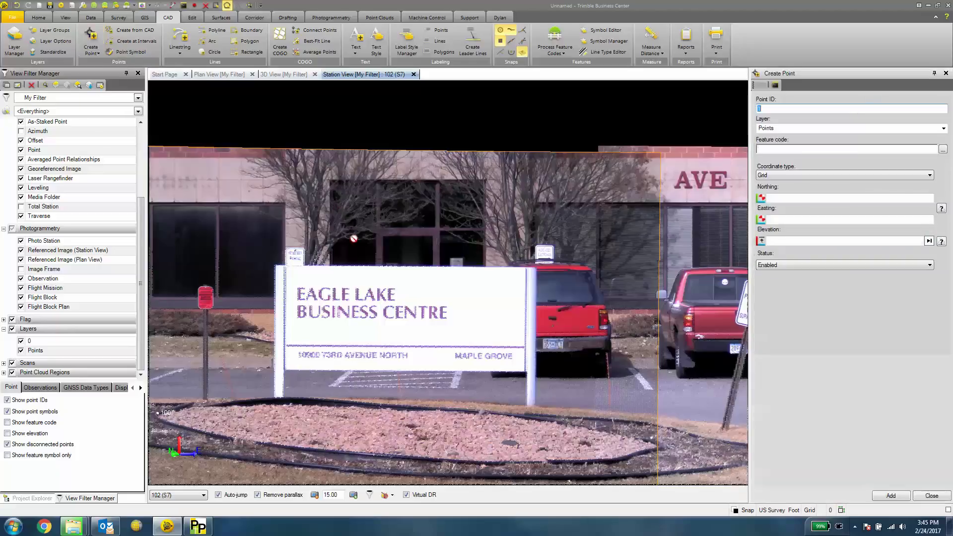
{"action": "middle_click_drag", "start_coordinate": [354, 238], "coordinate": [407, 254]}
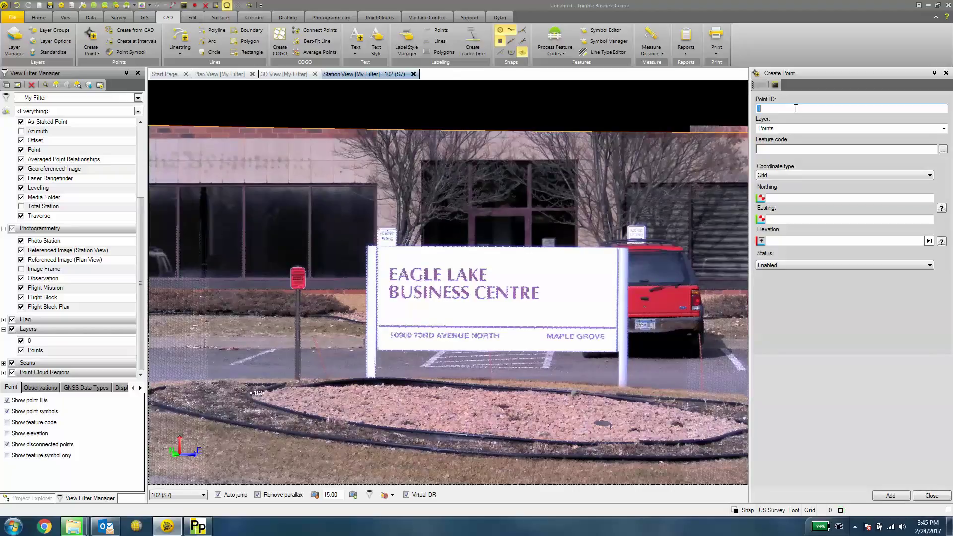
{"action": "left_click", "coordinate": [790, 147]}
{"action": "left_click", "coordinate": [837, 199]}
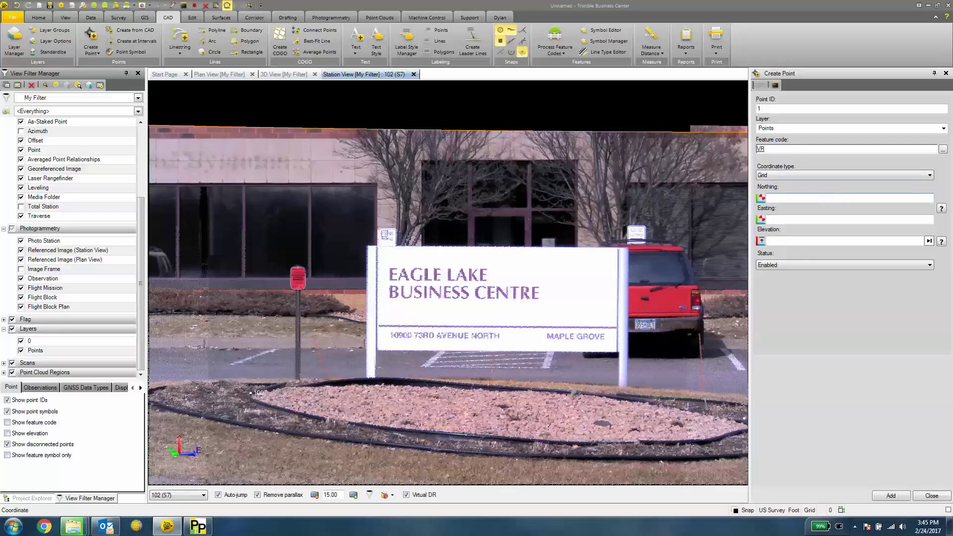
Pick point 1's coordinates at the bottom edge of the word CENTRE on the business sign and add the point.
{"action": "scroll", "coordinate": [477, 258], "scroll_direction": "up", "scroll_amount": 3}
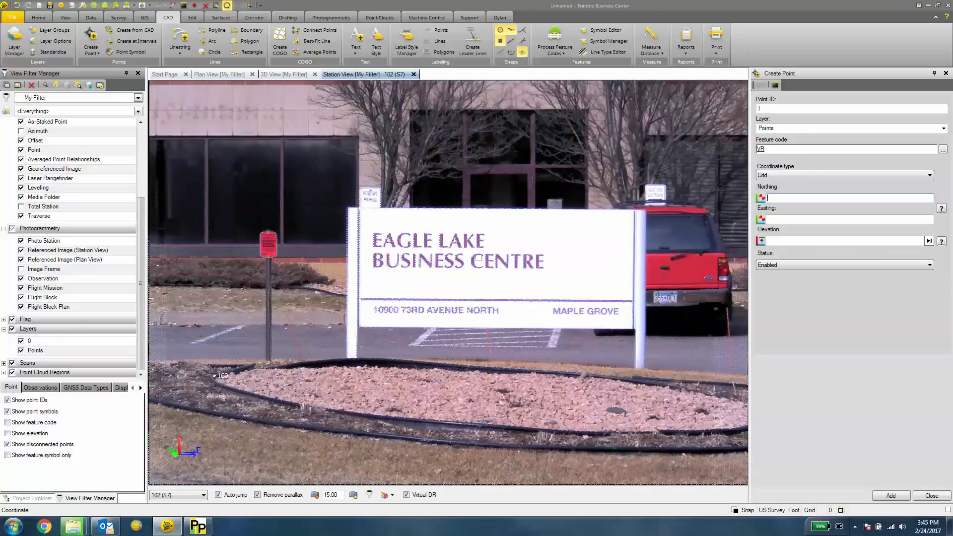
{"action": "scroll", "coordinate": [478, 259], "scroll_direction": "up", "scroll_amount": 5}
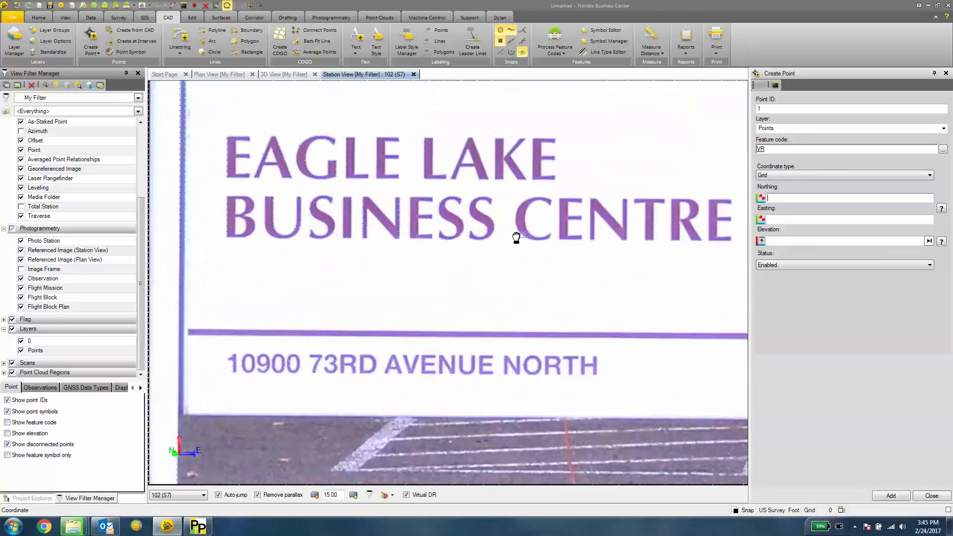
{"action": "middle_click_drag", "start_coordinate": [516, 237], "coordinate": [446, 264]}
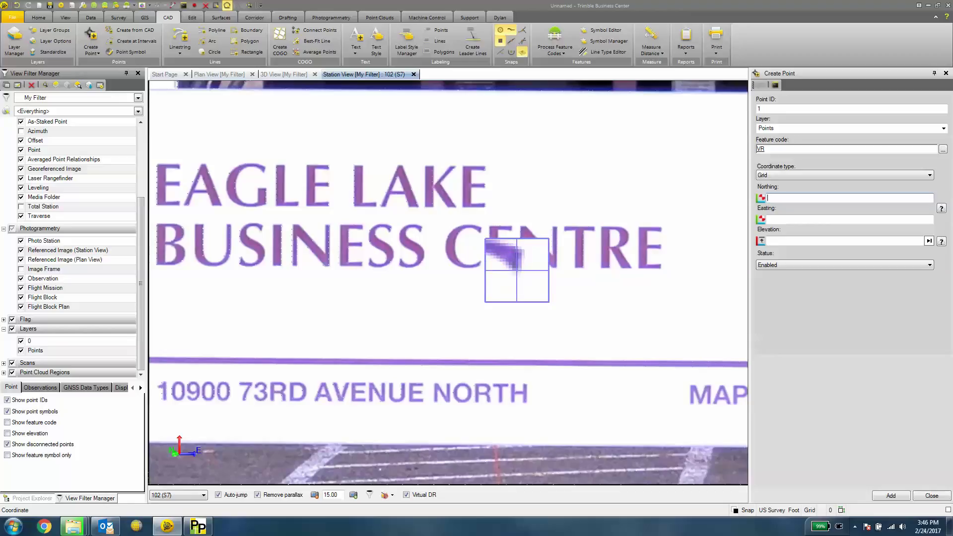
{"action": "left_click", "coordinate": [517, 269]}
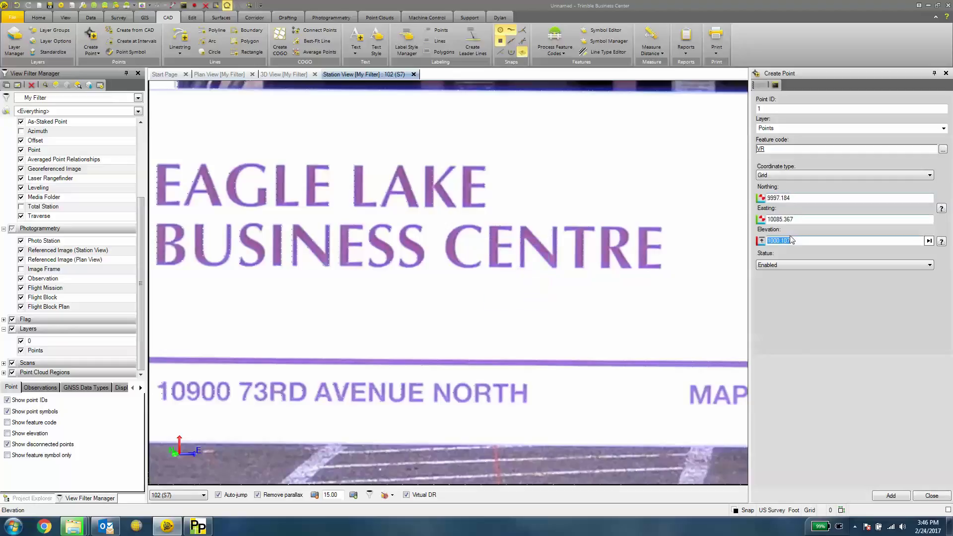
{"action": "left_click", "coordinate": [891, 496]}
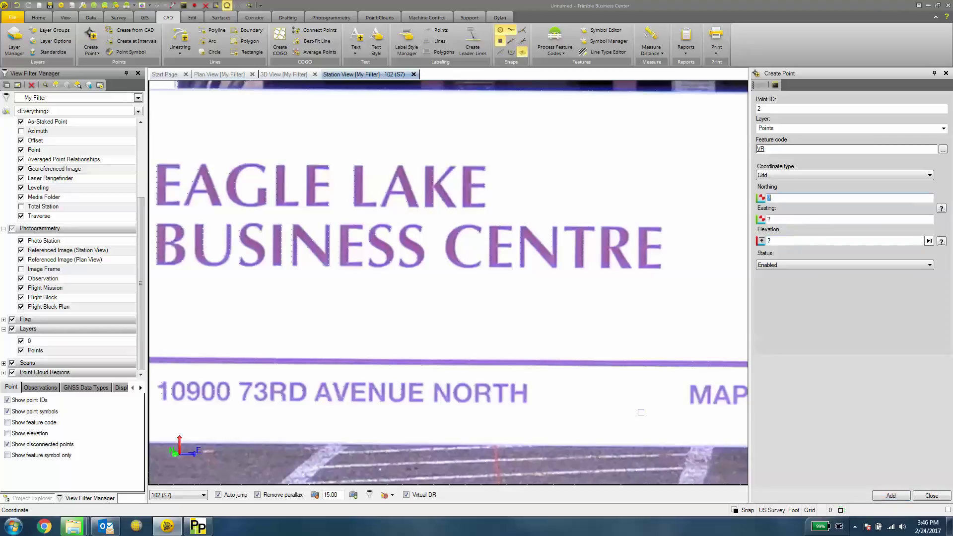
Survey the station panorama from the sign past the parked cars, along the road striping to the curb and mailbox.
{"action": "scroll", "coordinate": [533, 313], "scroll_direction": "down", "scroll_amount": 5}
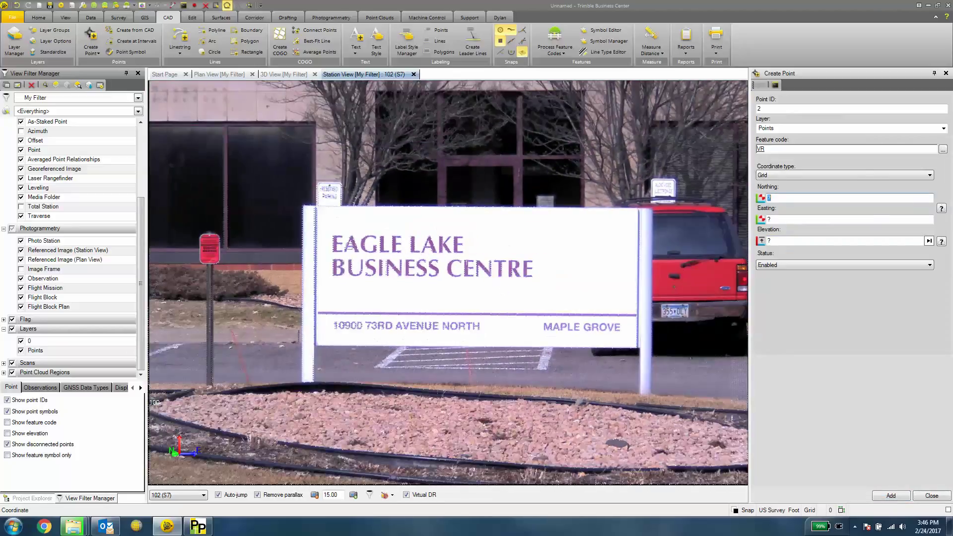
{"action": "middle_click_drag", "start_coordinate": [348, 245], "coordinate": [424, 243]}
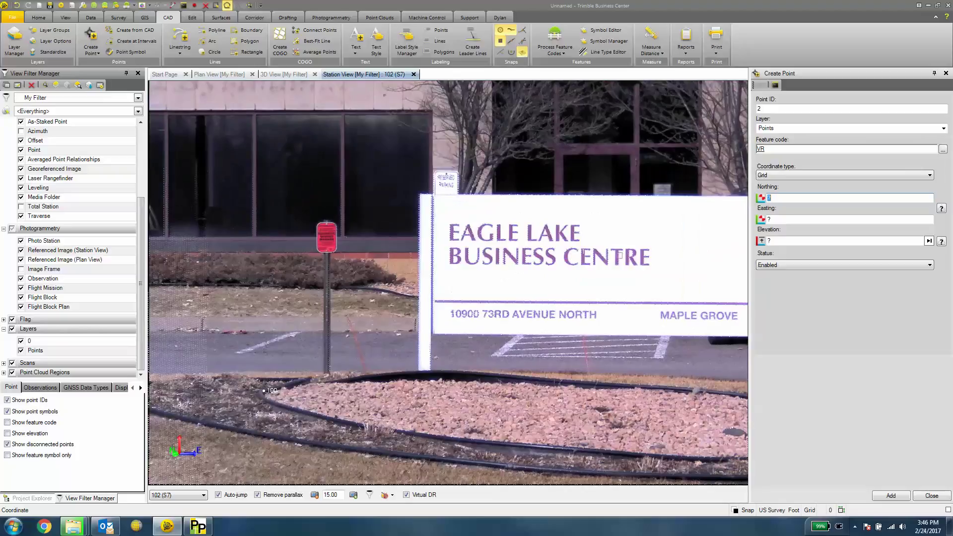
{"action": "middle_click_drag", "start_coordinate": [476, 232], "coordinate": [620, 255]}
{"action": "scroll", "coordinate": [620, 255], "scroll_direction": "up", "scroll_amount": 3}
{"action": "scroll", "coordinate": [620, 255], "scroll_direction": "down", "scroll_amount": 3}
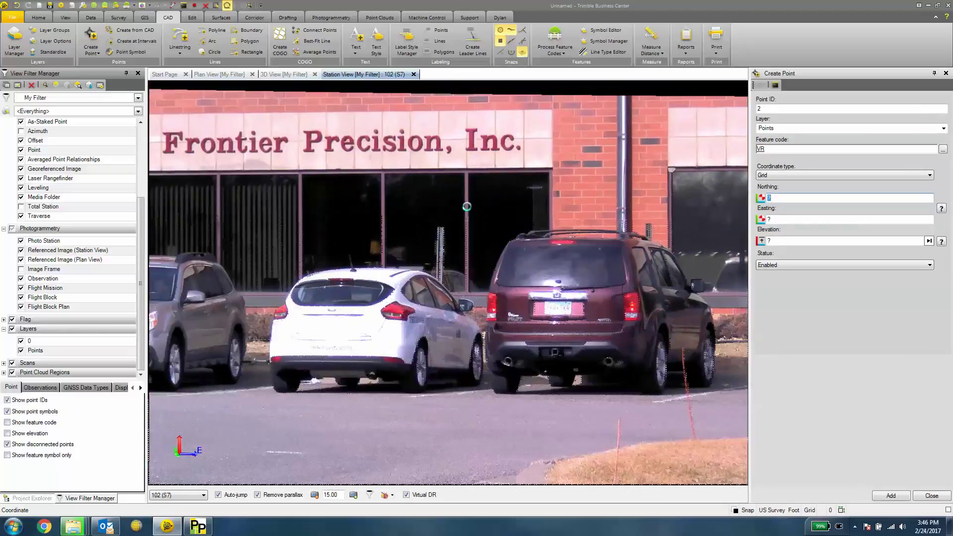
{"action": "middle_click_drag", "start_coordinate": [238, 238], "coordinate": [429, 242]}
{"action": "scroll", "coordinate": [429, 243], "scroll_direction": "up", "scroll_amount": 3}
{"action": "scroll", "coordinate": [429, 243], "scroll_direction": "down", "scroll_amount": 3}
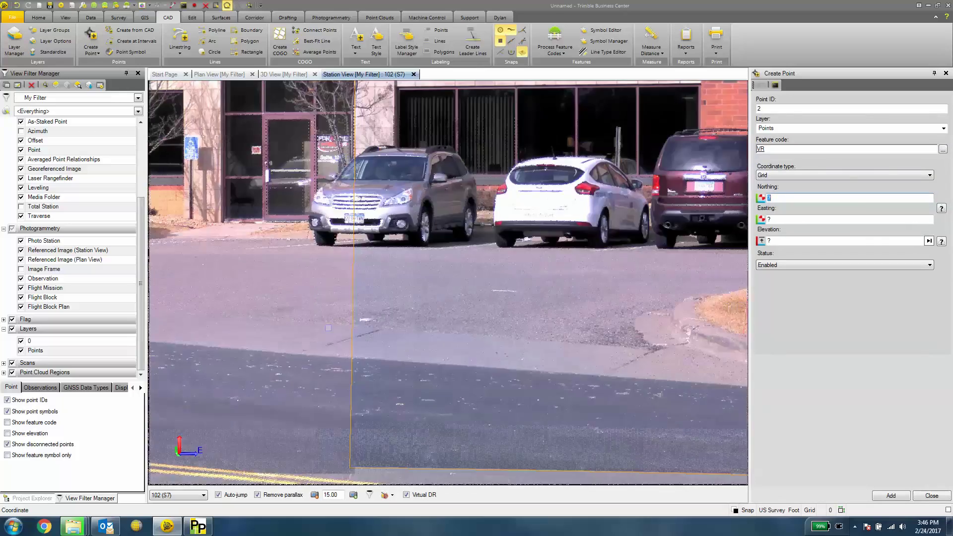
{"action": "scroll", "coordinate": [449, 258], "scroll_direction": "up", "scroll_amount": 4}
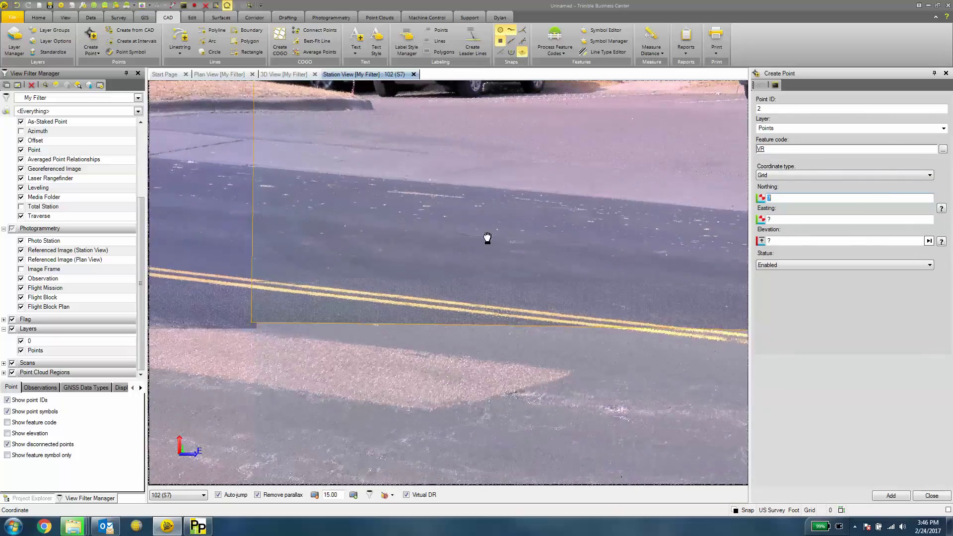
{"action": "scroll", "coordinate": [675, 255], "scroll_direction": "down", "scroll_amount": 3}
{"action": "middle_click_drag", "start_coordinate": [272, 303], "coordinate": [521, 287]}
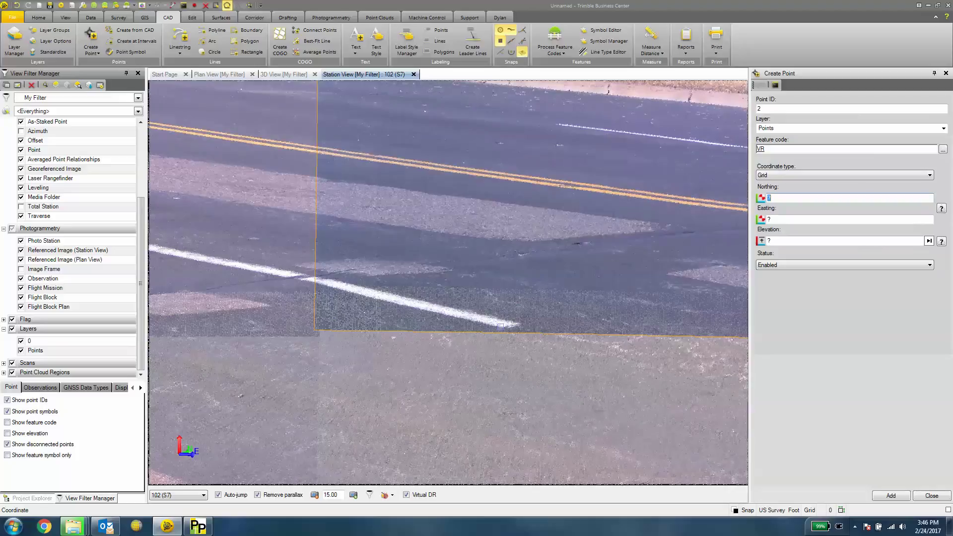
{"action": "middle_click_drag", "start_coordinate": [500, 325], "coordinate": [537, 303]}
{"action": "left_click_drag", "start_coordinate": [446, 304], "coordinate": [313, 221]}
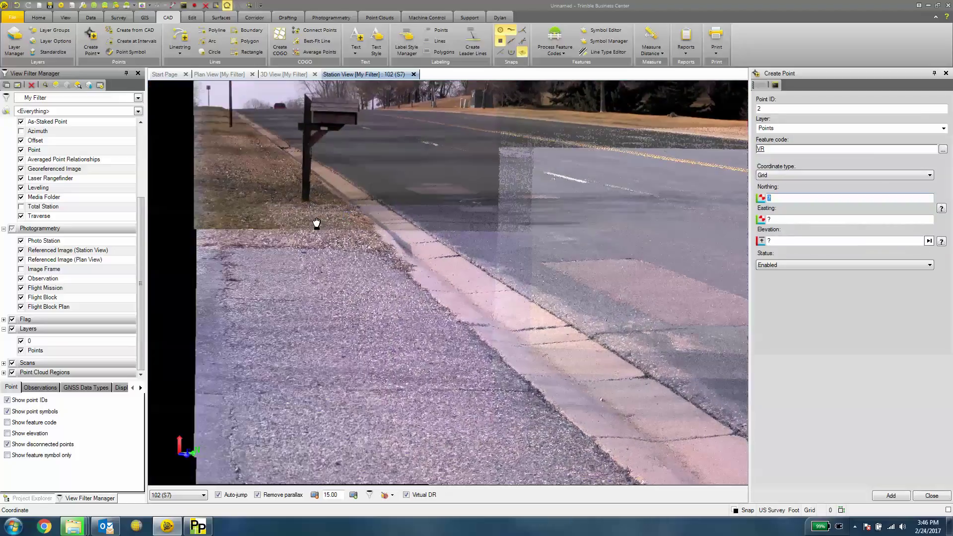
{"action": "left_click_drag", "start_coordinate": [210, 213], "coordinate": [125, 241]}
{"action": "left_click_drag", "start_coordinate": [451, 220], "coordinate": [287, 241]}
{"action": "left_click_drag", "start_coordinate": [541, 274], "coordinate": [613, 363]}
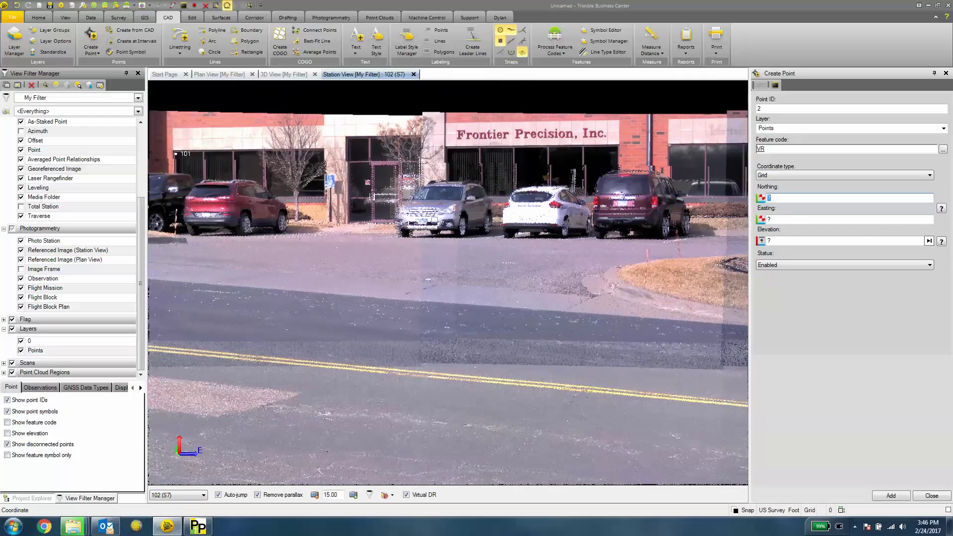
Add point 2 with feature code VR on the silver SUV's front bumper, beside the fog light near the office entrance.
{"action": "scroll", "coordinate": [381, 126], "scroll_direction": "up", "scroll_amount": 5}
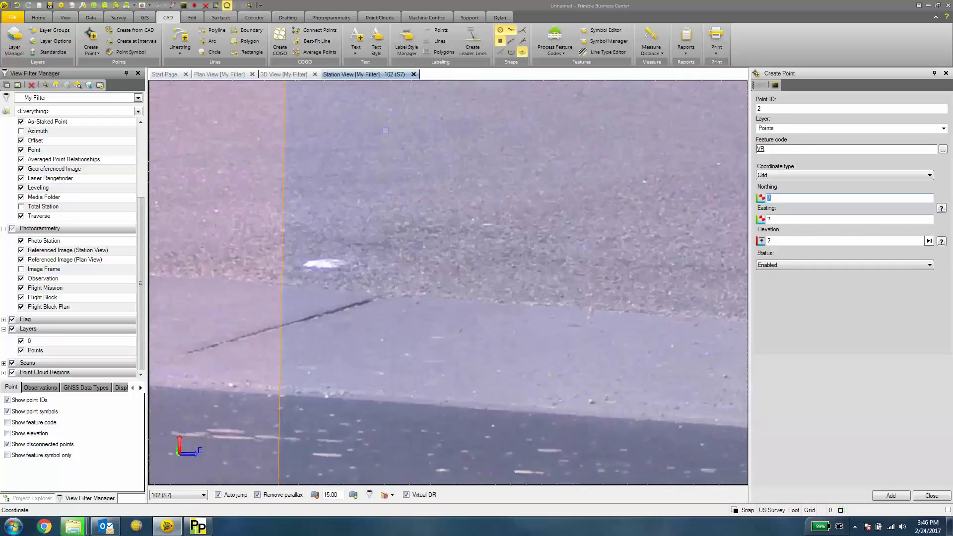
{"action": "scroll", "coordinate": [450, 269], "scroll_direction": "down", "scroll_amount": 5}
{"action": "scroll", "coordinate": [403, 328], "scroll_direction": "up", "scroll_amount": 4}
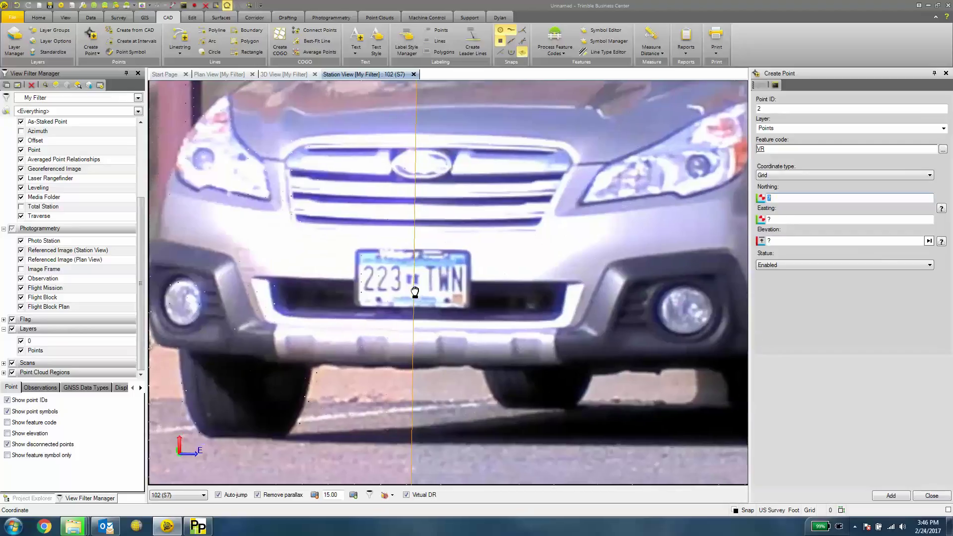
{"action": "middle_click_drag", "start_coordinate": [415, 292], "coordinate": [401, 281]}
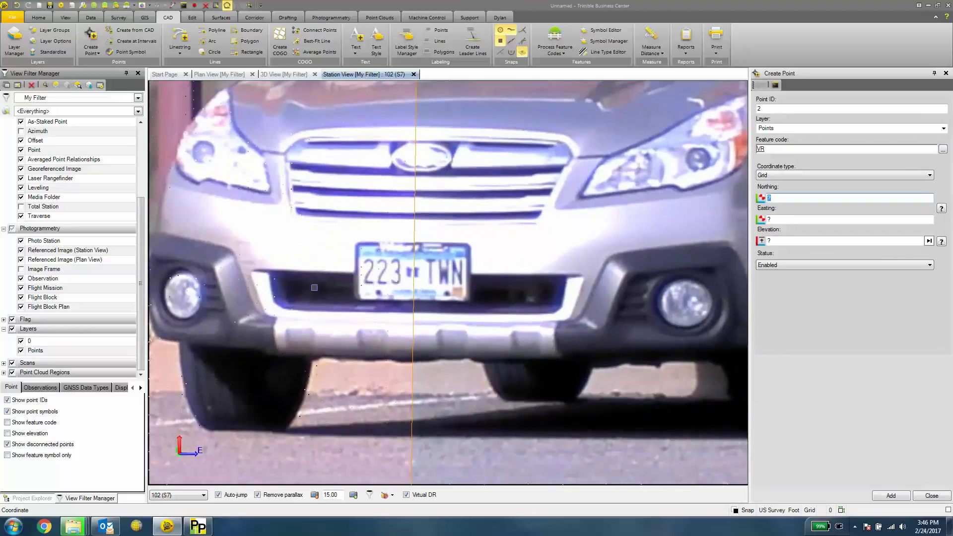
{"action": "middle_click_drag", "start_coordinate": [314, 288], "coordinate": [378, 291]}
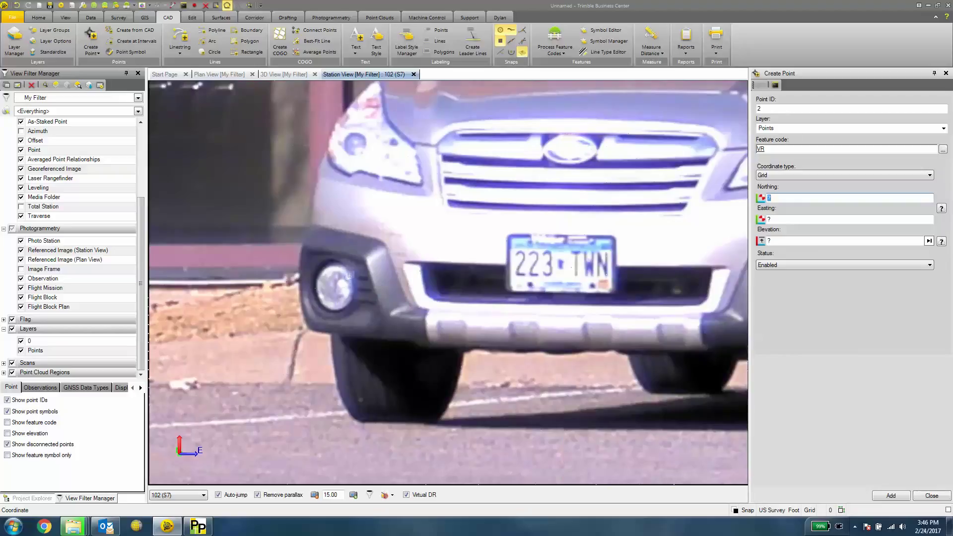
{"action": "mouse_move", "coordinate": [356, 281]}
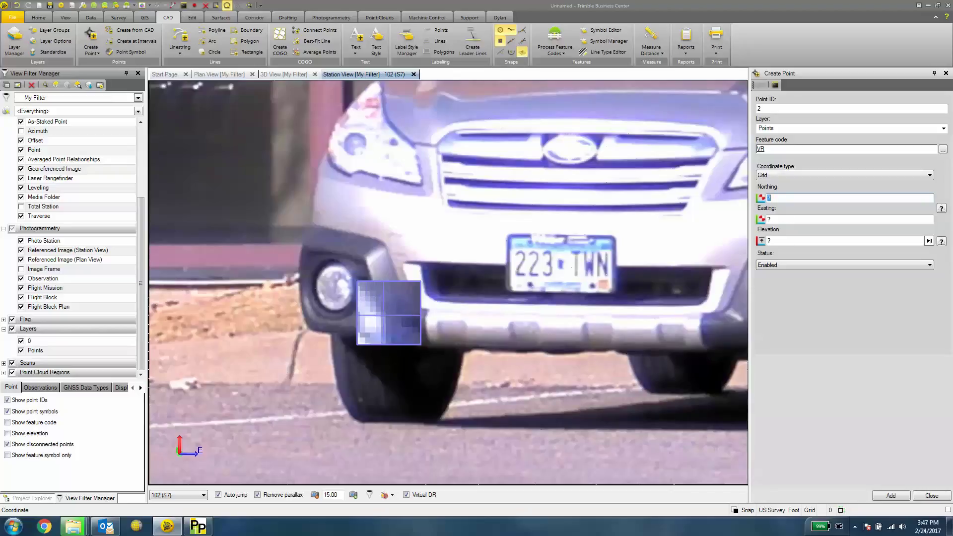
{"action": "left_click", "coordinate": [475, 318]}
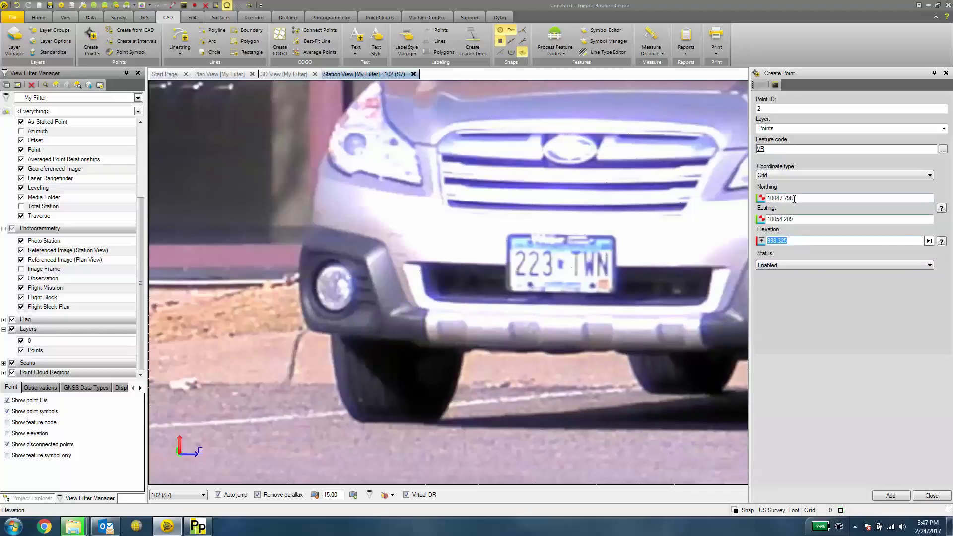
{"action": "left_click", "coordinate": [892, 496]}
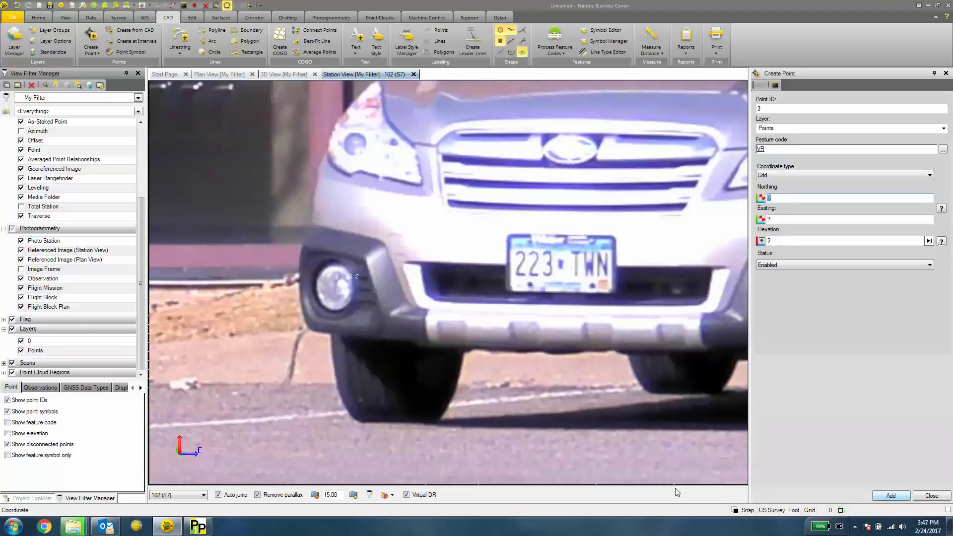
Examine the scan outlines of the parked cars in the plan view, around the newly added bumper point.
{"action": "scroll", "coordinate": [410, 365], "scroll_direction": "down", "scroll_amount": 3}
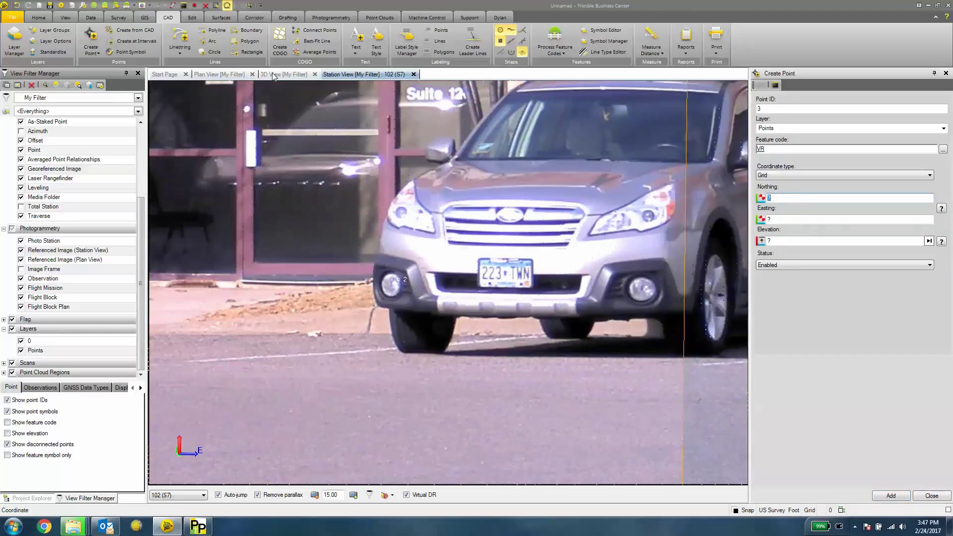
{"action": "left_click", "coordinate": [216, 75]}
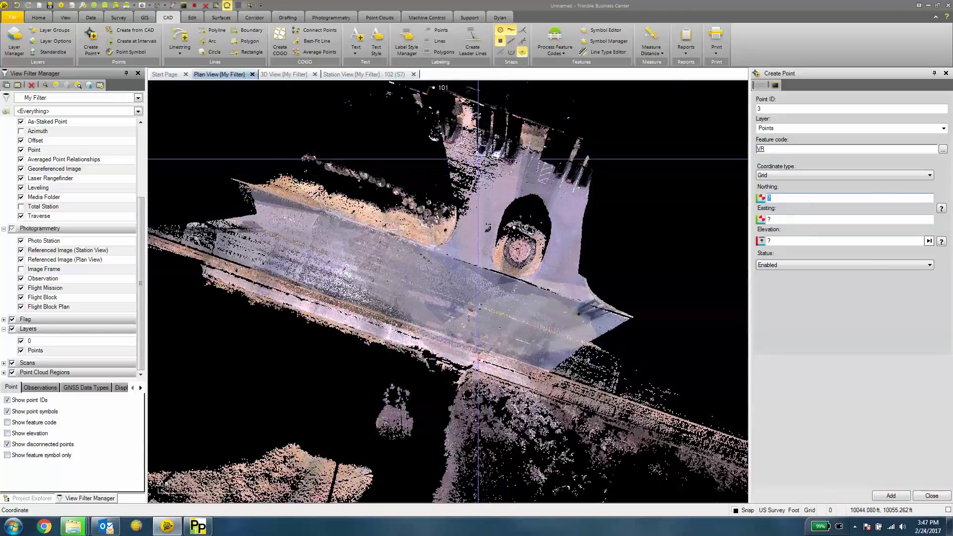
{"action": "scroll", "coordinate": [486, 124], "scroll_direction": "up", "scroll_amount": 3}
{"action": "scroll", "coordinate": [469, 191], "scroll_direction": "up", "scroll_amount": 8}
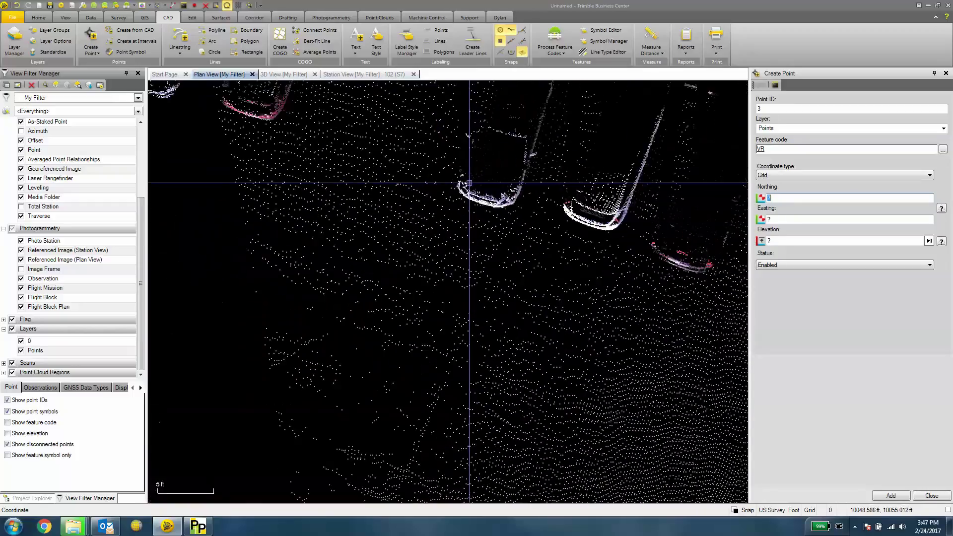
{"action": "scroll", "coordinate": [469, 190], "scroll_direction": "up", "scroll_amount": 4}
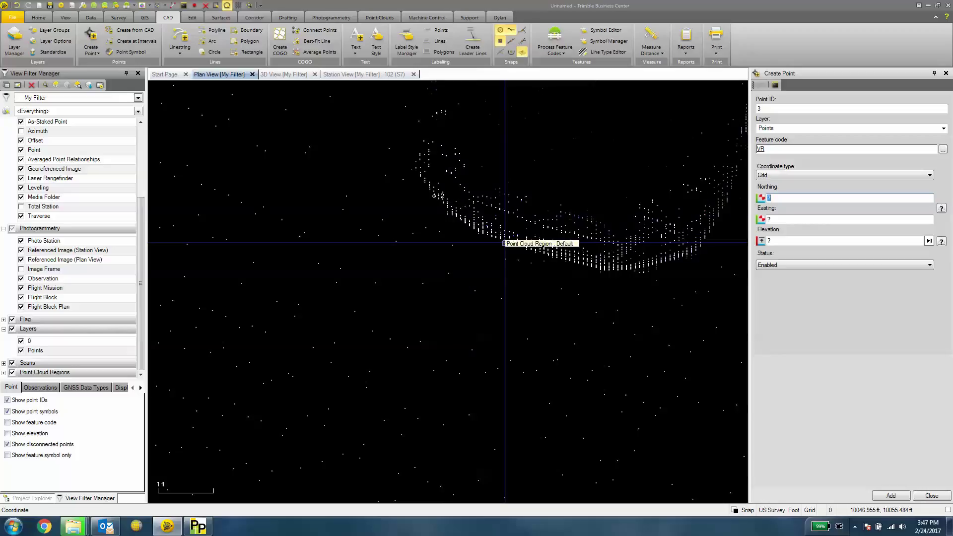
{"action": "scroll", "coordinate": [505, 243], "scroll_direction": "down", "scroll_amount": 3}
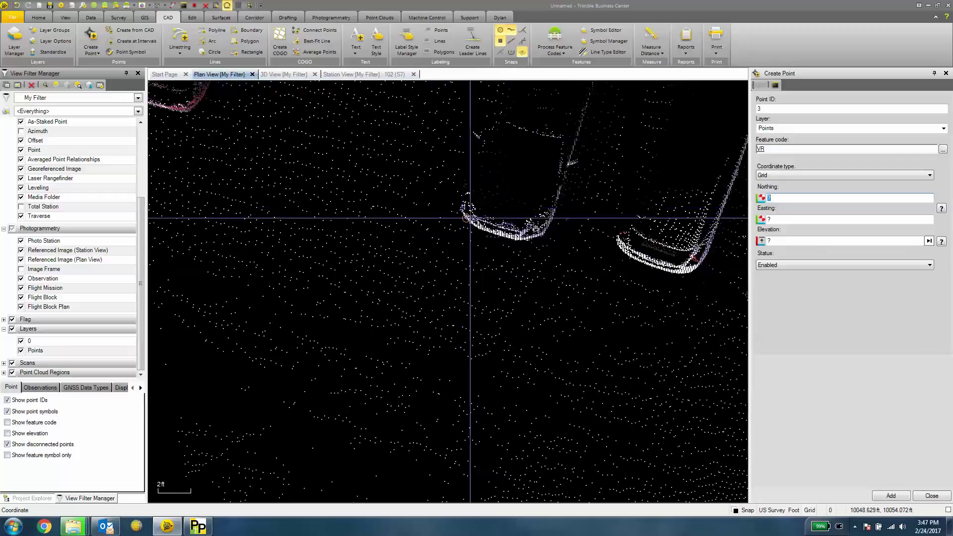
{"action": "middle_click_drag", "start_coordinate": [524, 261], "coordinate": [425, 240]}
{"action": "scroll", "coordinate": [426, 248], "scroll_direction": "down", "scroll_amount": 3}
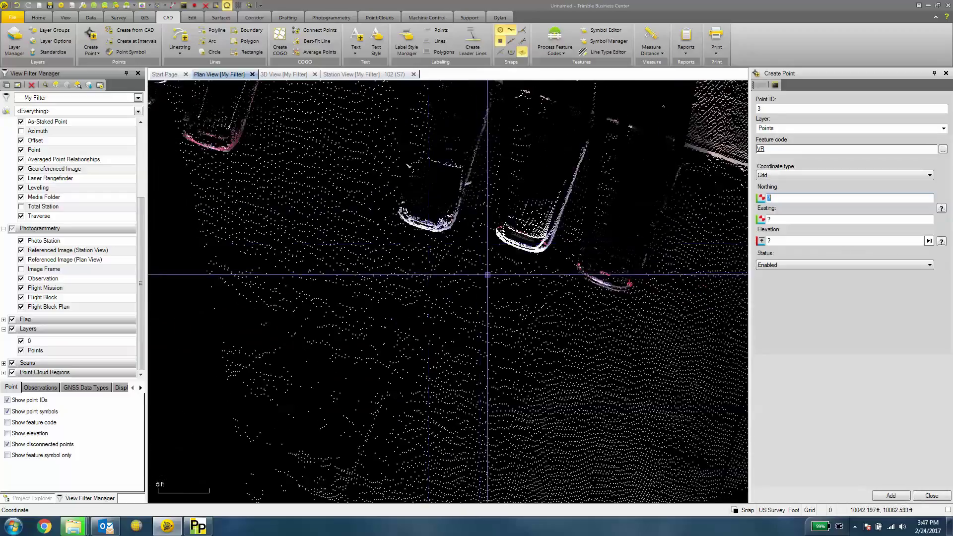
Return to the station view and look over the parked cars in front of the Frontier Precision building.
{"action": "left_click", "coordinate": [357, 74]}
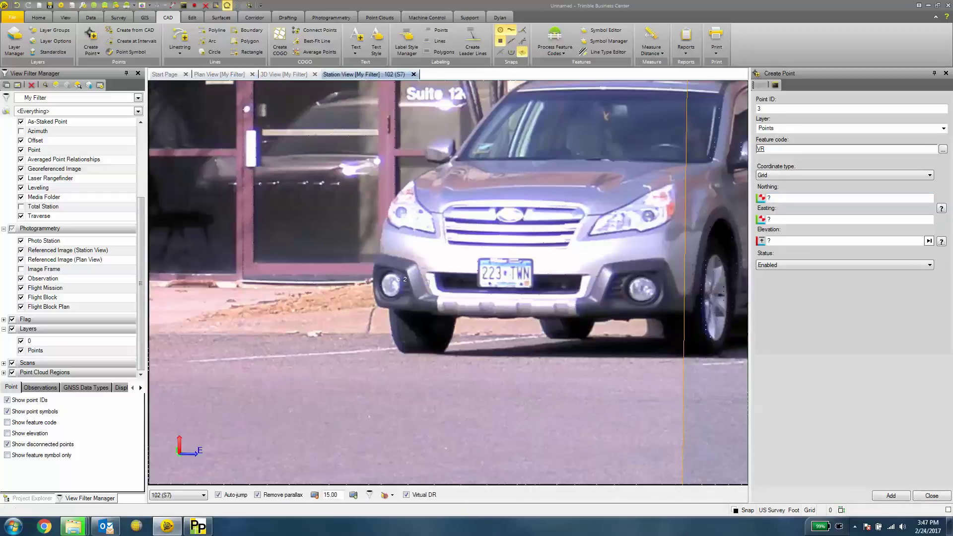
{"action": "scroll", "coordinate": [430, 301], "scroll_direction": "down", "scroll_amount": 2}
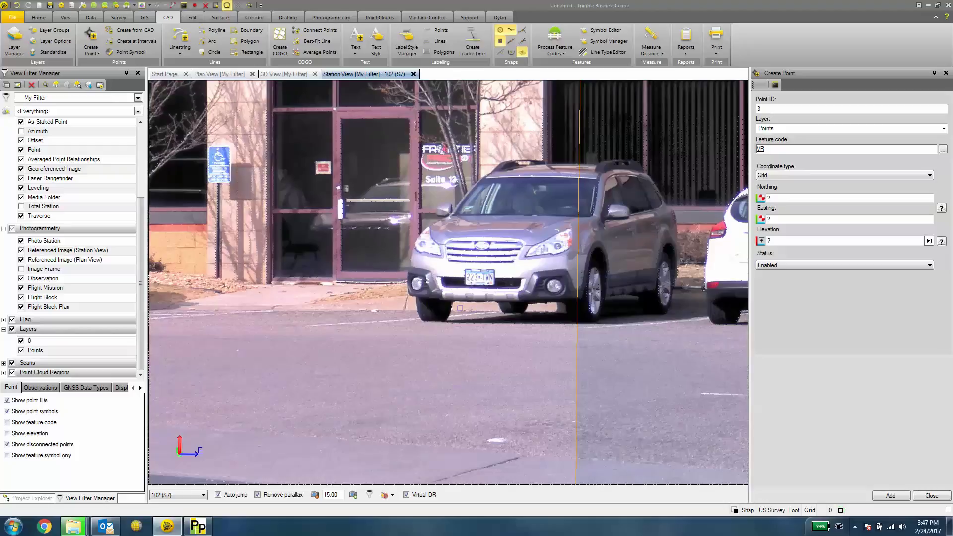
{"action": "middle_click_drag", "start_coordinate": [646, 315], "coordinate": [435, 319]}
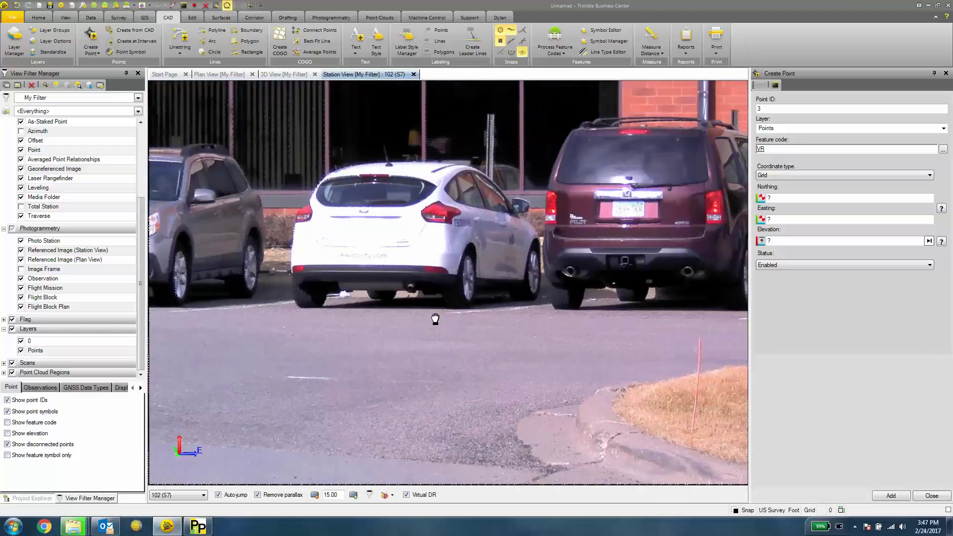
{"action": "scroll", "coordinate": [489, 311], "scroll_direction": "down", "scroll_amount": 3}
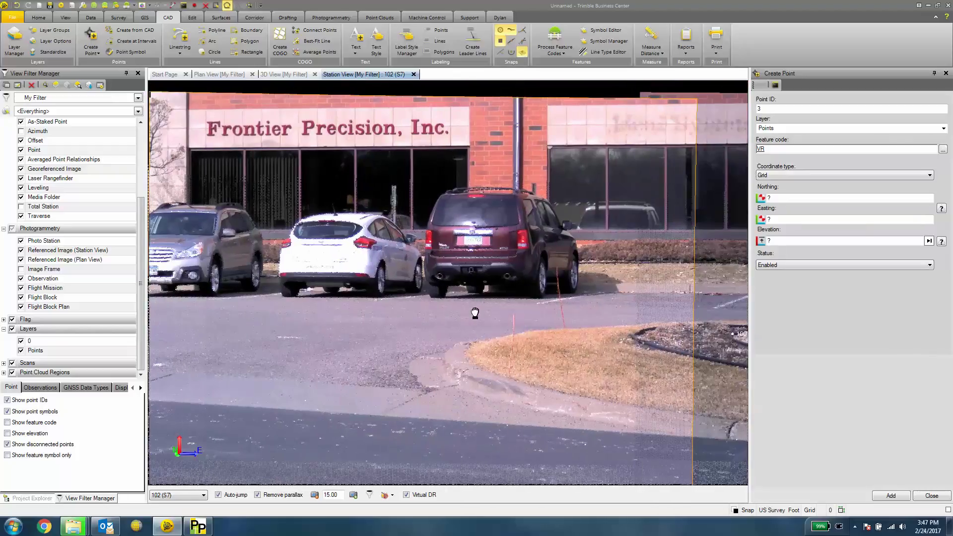
{"action": "scroll", "coordinate": [475, 310], "scroll_direction": "down", "scroll_amount": 2}
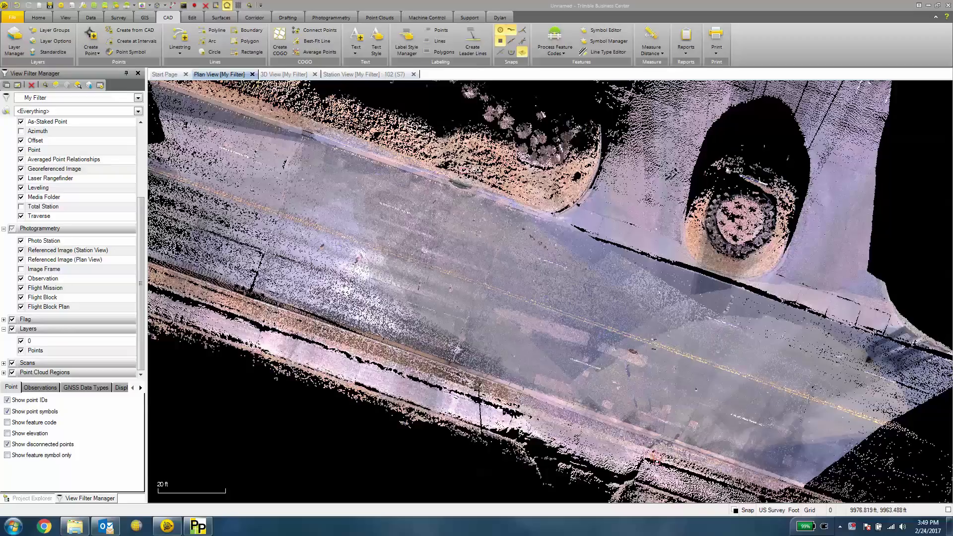
Start a linestring named CL in the plan view and assign it to a new layer named Road.
{"action": "middle_click_drag", "start_coordinate": [331, 268], "coordinate": [308, 213]}
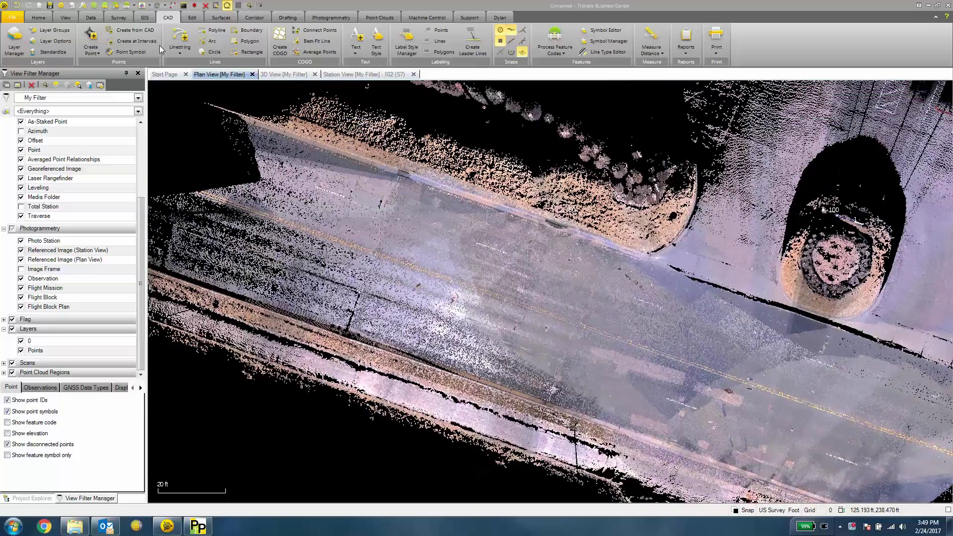
{"action": "left_click", "coordinate": [183, 40]}
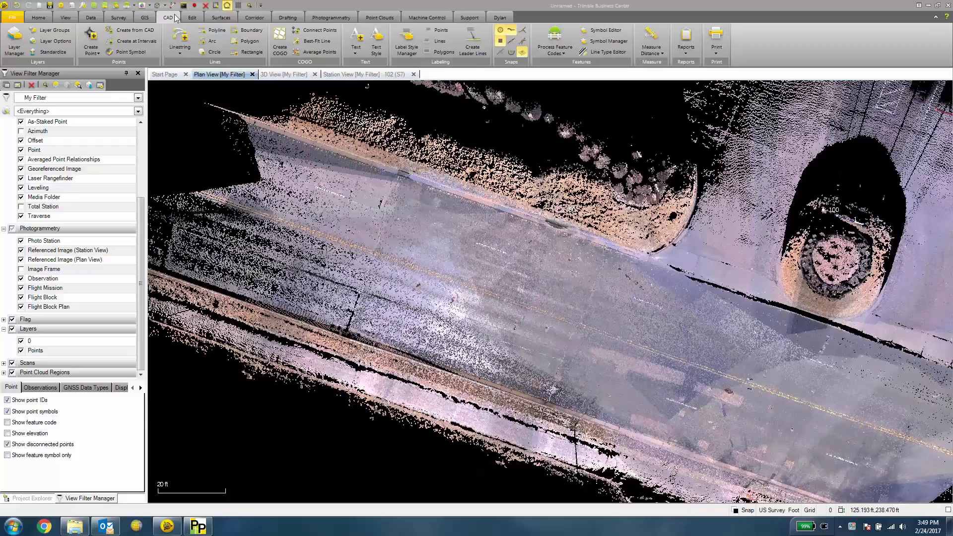
{"action": "left_click", "coordinate": [183, 40]}
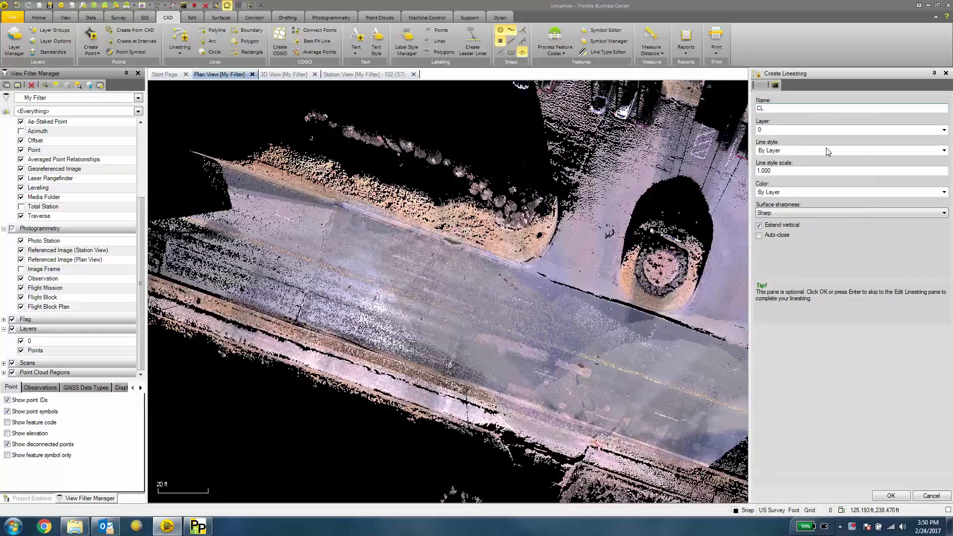
{"action": "left_click", "coordinate": [943, 133]}
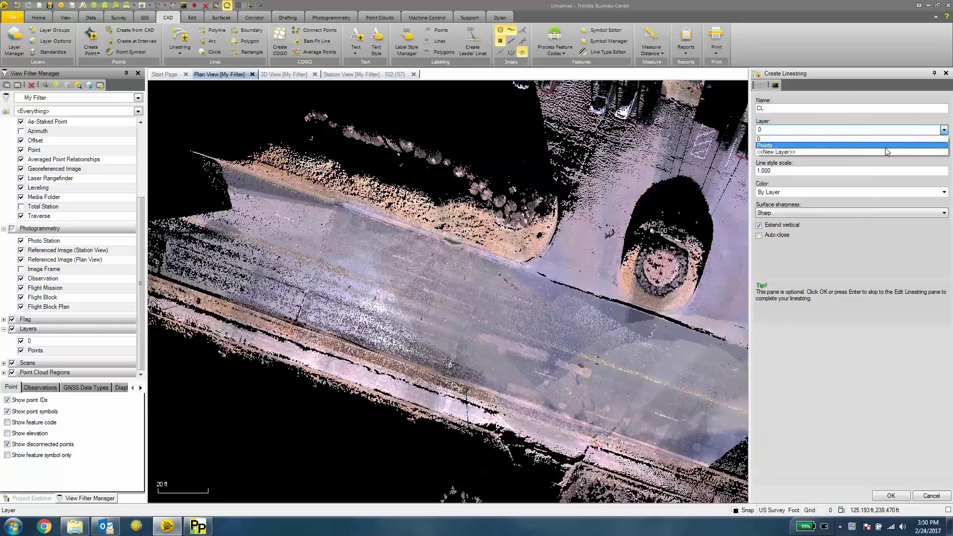
{"action": "left_click", "coordinate": [855, 151]}
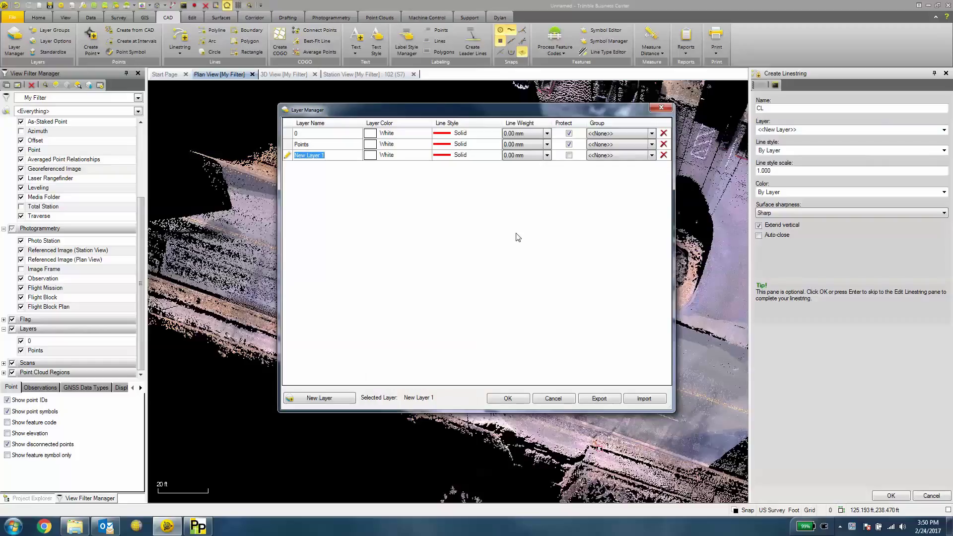
{"action": "type", "text": "Road"}
{"action": "left_click", "coordinate": [507, 399]}
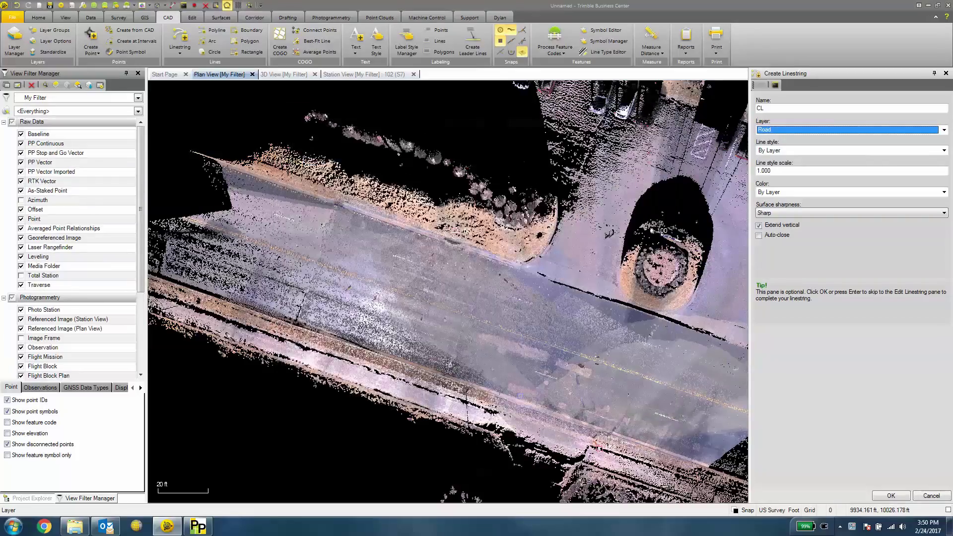
Assign linestring CL to another new layer, New Layer 1, with its own layer color, and accept the linestring properties.
{"action": "left_click", "coordinate": [944, 130]}
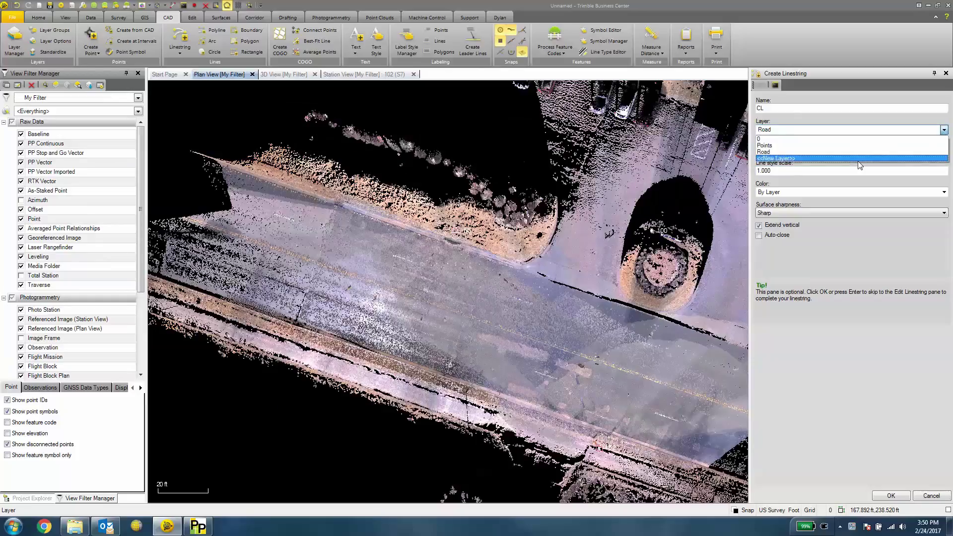
{"action": "left_click", "coordinate": [843, 159]}
{"action": "left_click", "coordinate": [386, 168]}
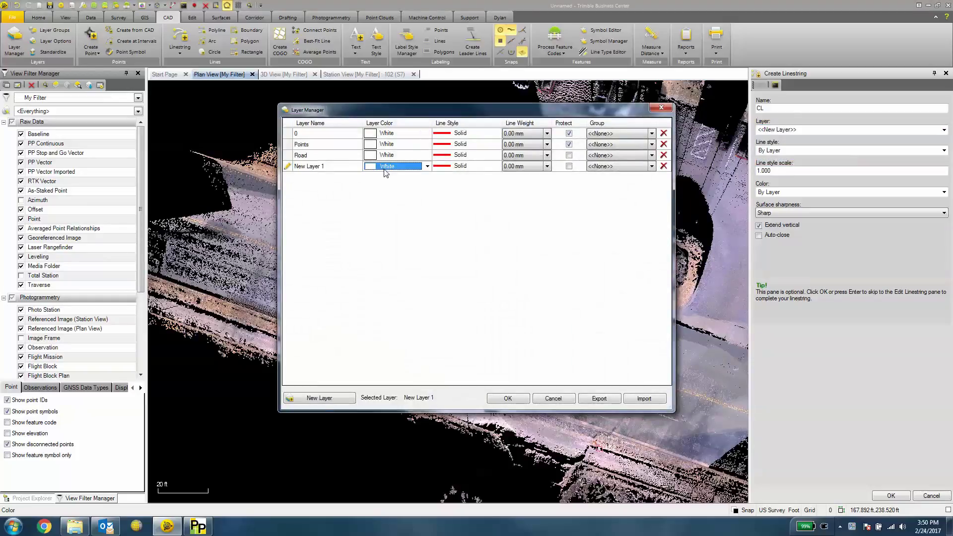
{"action": "left_click", "coordinate": [417, 169]}
{"action": "left_click", "coordinate": [390, 221]}
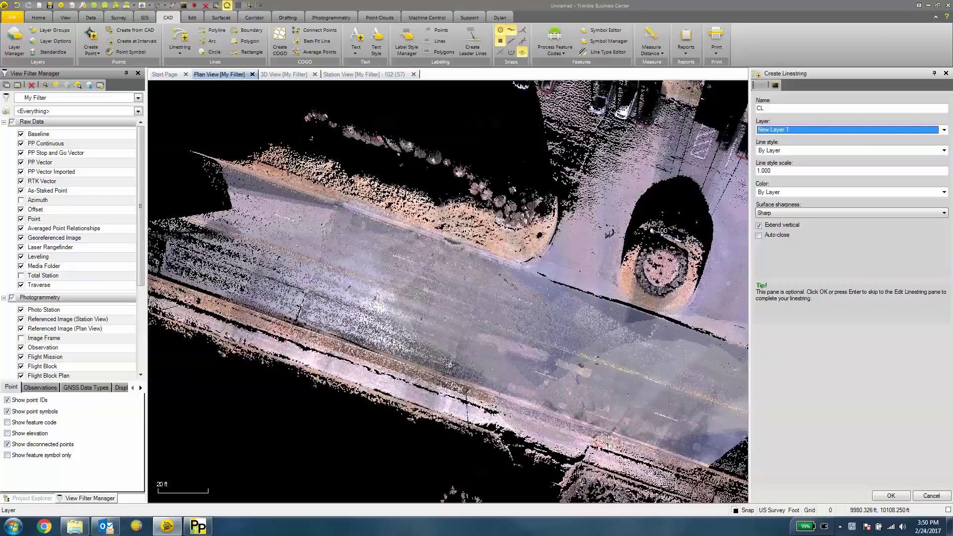
{"action": "left_click", "coordinate": [890, 498]}
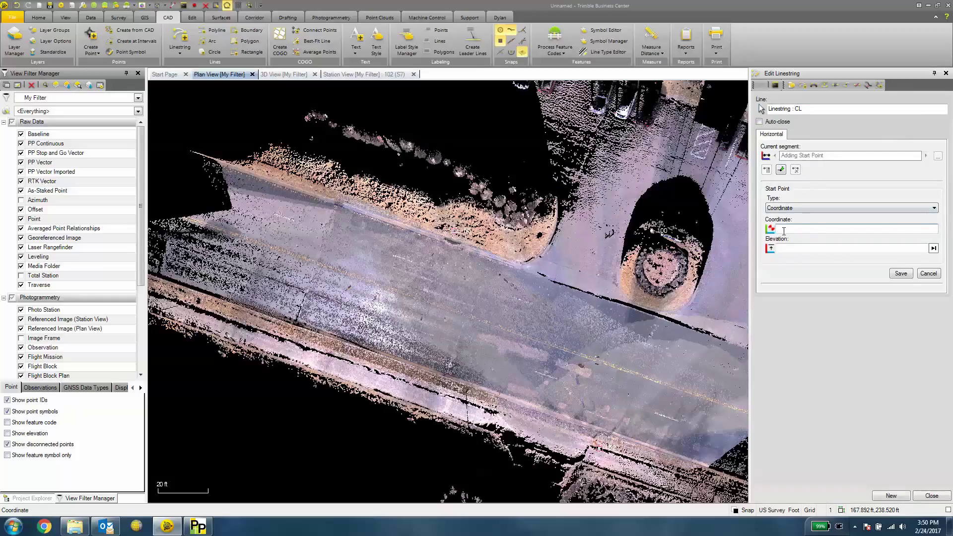
Place the start point of CL at the western end of the double yellow centerline, at about 10000, 9907 ft.
{"action": "middle_click_drag", "start_coordinate": [185, 214], "coordinate": [253, 225]}
{"action": "scroll", "coordinate": [254, 225], "scroll_direction": "up", "scroll_amount": 2}
{"action": "scroll", "coordinate": [273, 219], "scroll_direction": "up", "scroll_amount": 2}
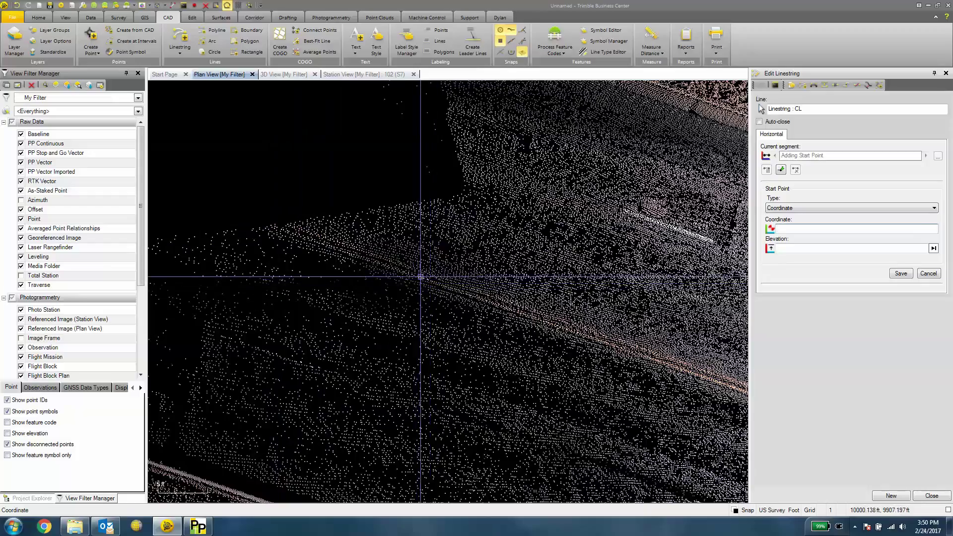
{"action": "left_click", "coordinate": [421, 277]}
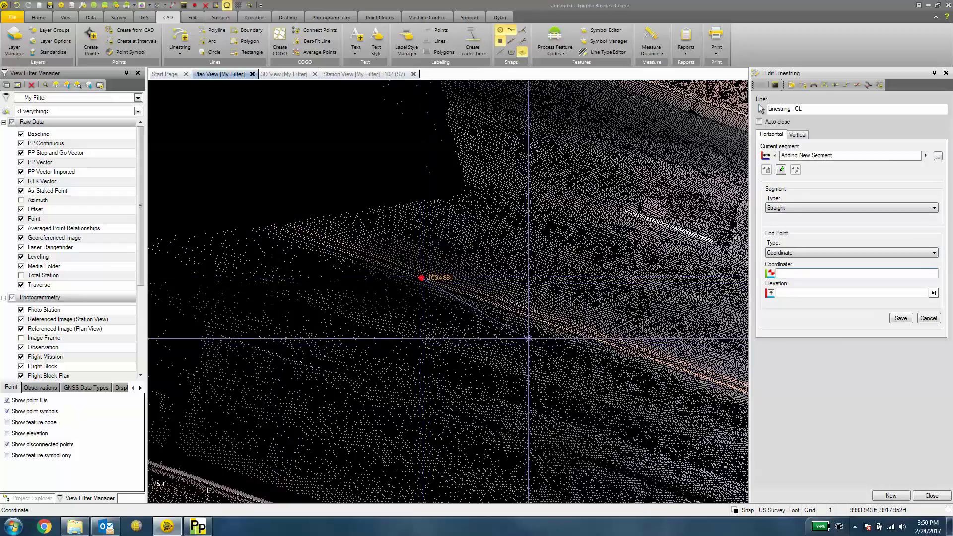
Add the first straight segments of CL along the double yellow line through the sparse western part of the scan.
{"action": "scroll", "coordinate": [531, 334], "scroll_direction": "down", "scroll_amount": 2}
{"action": "middle_click_drag", "start_coordinate": [487, 323], "coordinate": [350, 279]}
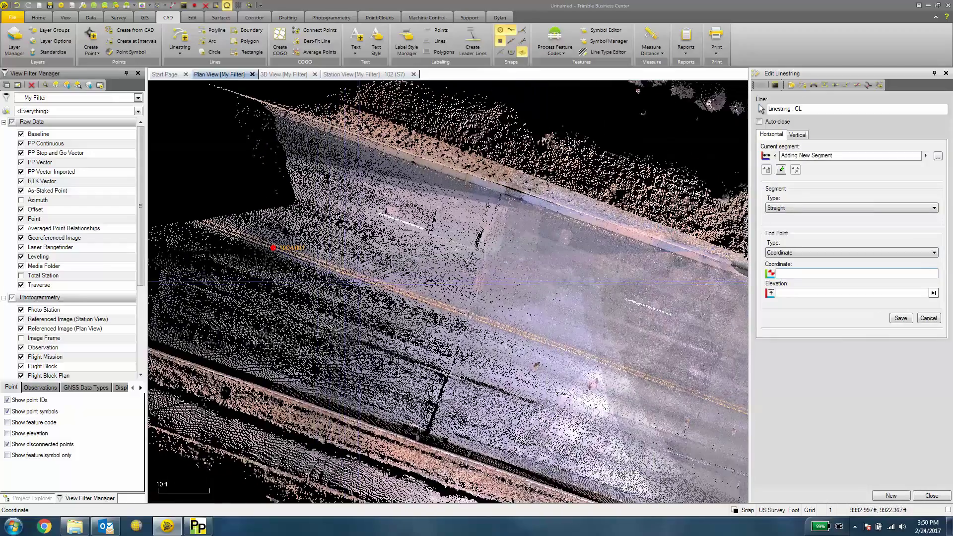
{"action": "scroll", "coordinate": [361, 277], "scroll_direction": "up", "scroll_amount": 2}
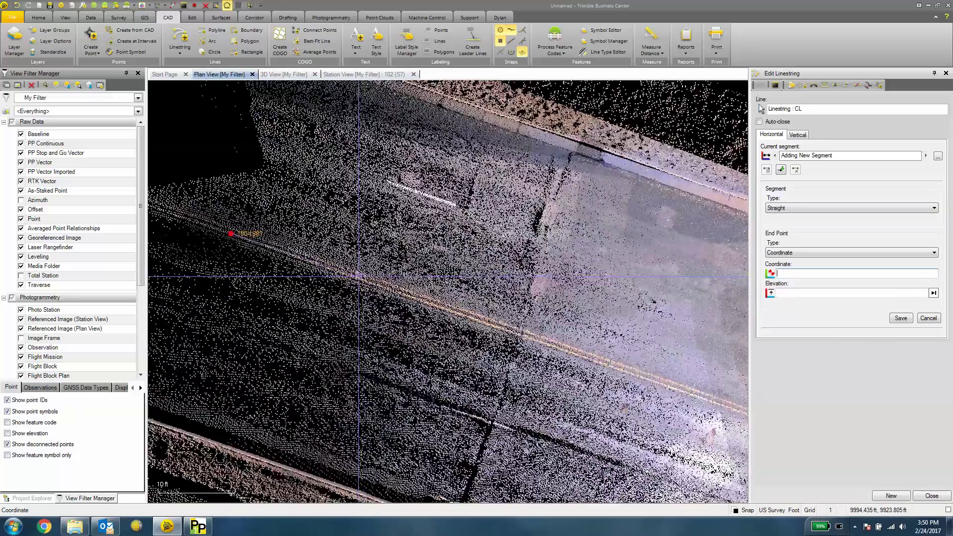
{"action": "middle_click_drag", "start_coordinate": [358, 276], "coordinate": [428, 304]}
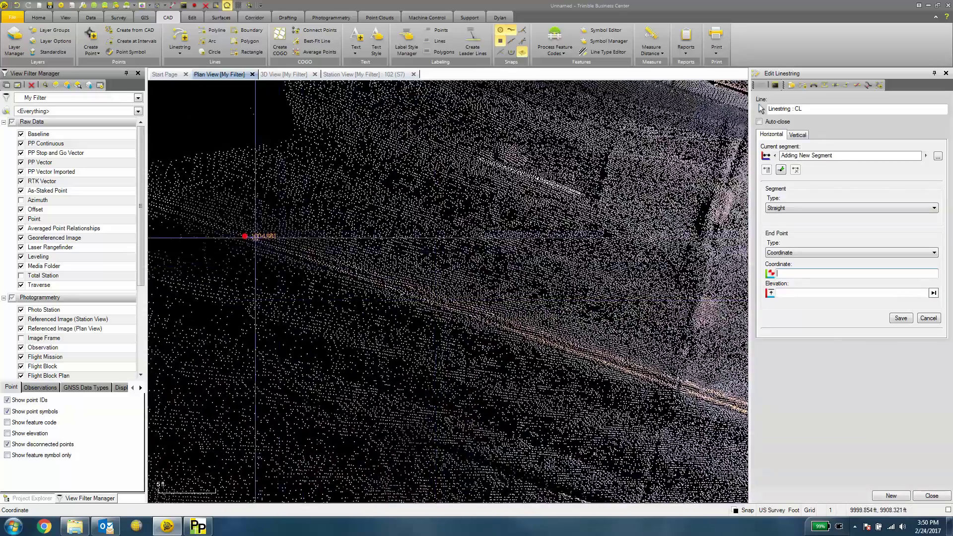
{"action": "scroll", "coordinate": [252, 234], "scroll_direction": "up", "scroll_amount": 2}
{"action": "scroll", "coordinate": [392, 285], "scroll_direction": "down", "scroll_amount": 3}
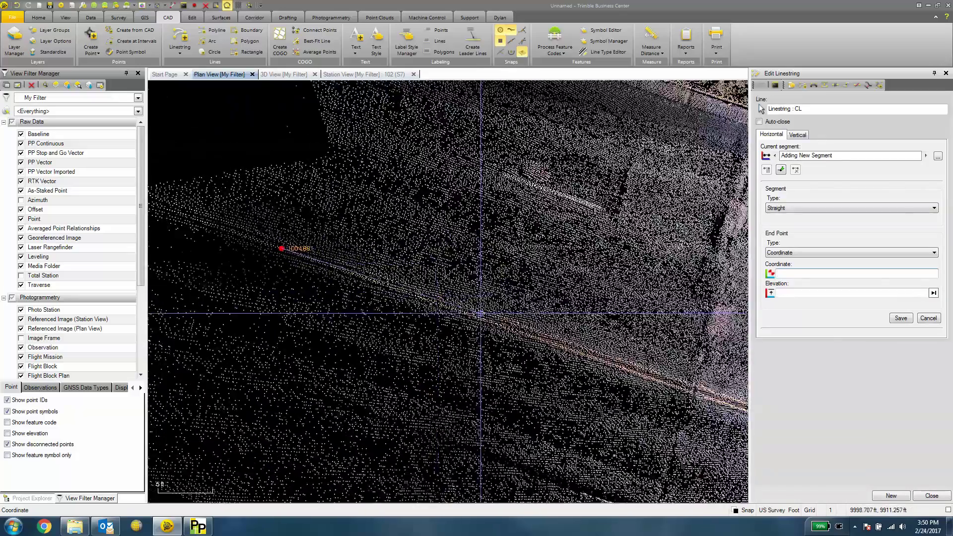
{"action": "scroll", "coordinate": [484, 315], "scroll_direction": "up", "scroll_amount": 2}
{"action": "middle_click_drag", "start_coordinate": [484, 316], "coordinate": [420, 304]}
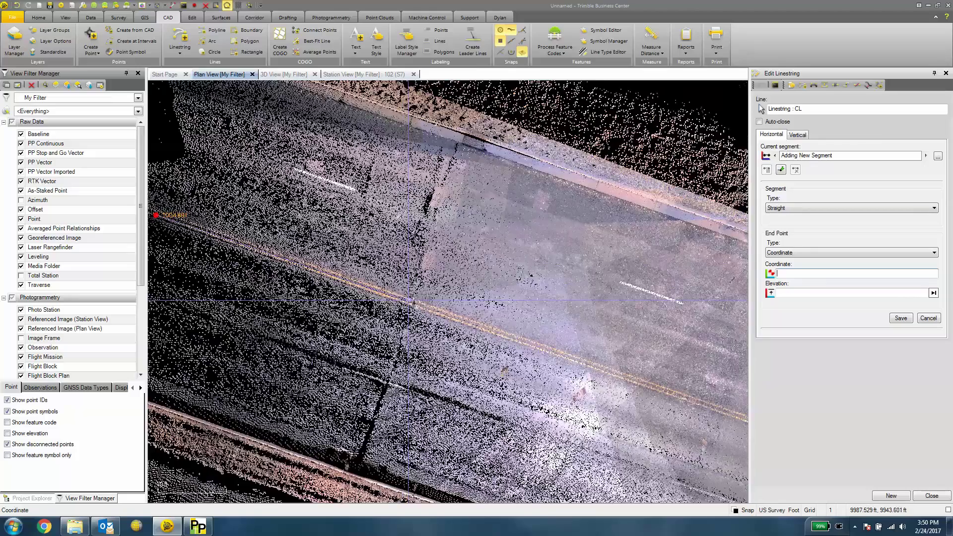
{"action": "scroll", "coordinate": [420, 303], "scroll_direction": "up", "scroll_amount": 2}
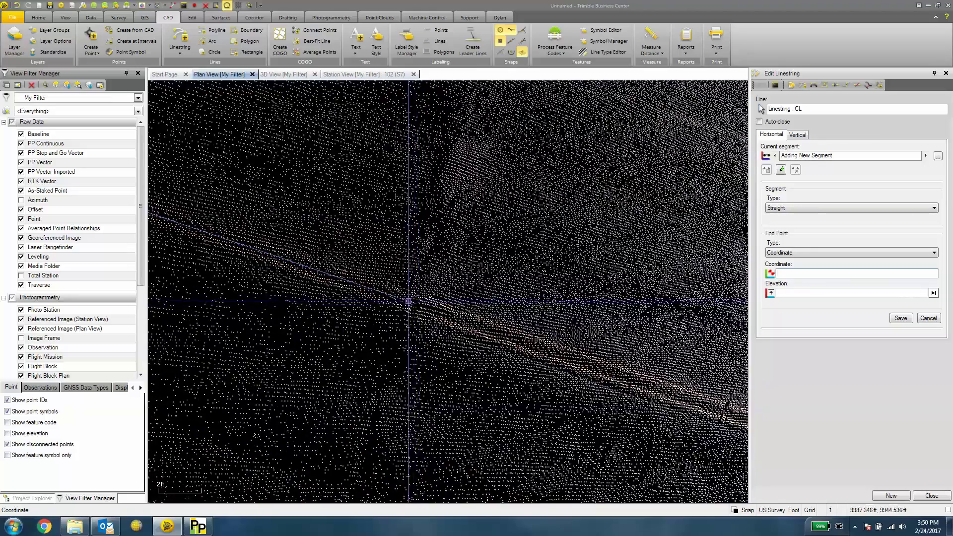
{"action": "scroll", "coordinate": [488, 317], "scroll_direction": "up", "scroll_amount": 2}
{"action": "middle_click_drag", "start_coordinate": [488, 317], "coordinate": [208, 233]}
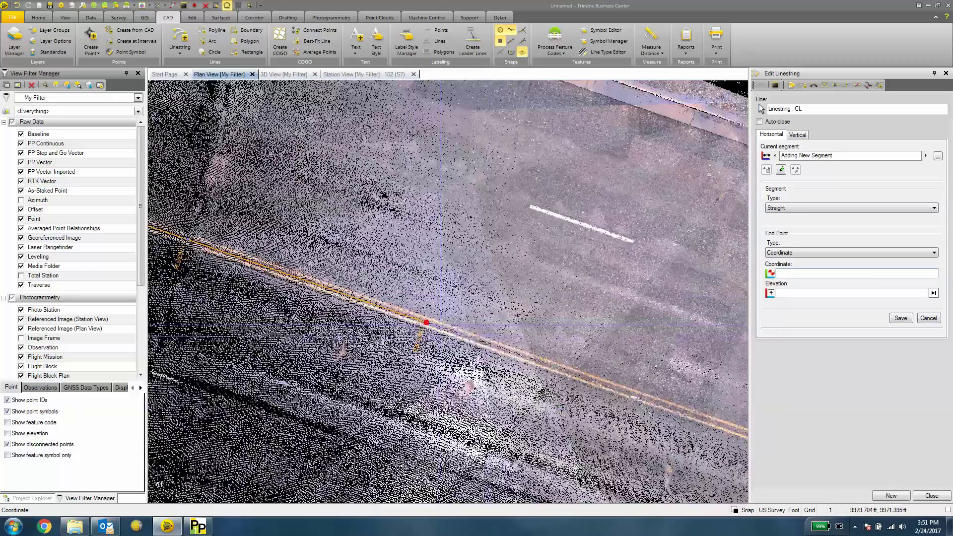
Extend CL with further straight segments along the double yellow striping, up to about 9958, 10032 ft near the red-shaded area.
{"action": "middle_click_drag", "start_coordinate": [480, 343], "coordinate": [244, 230]}
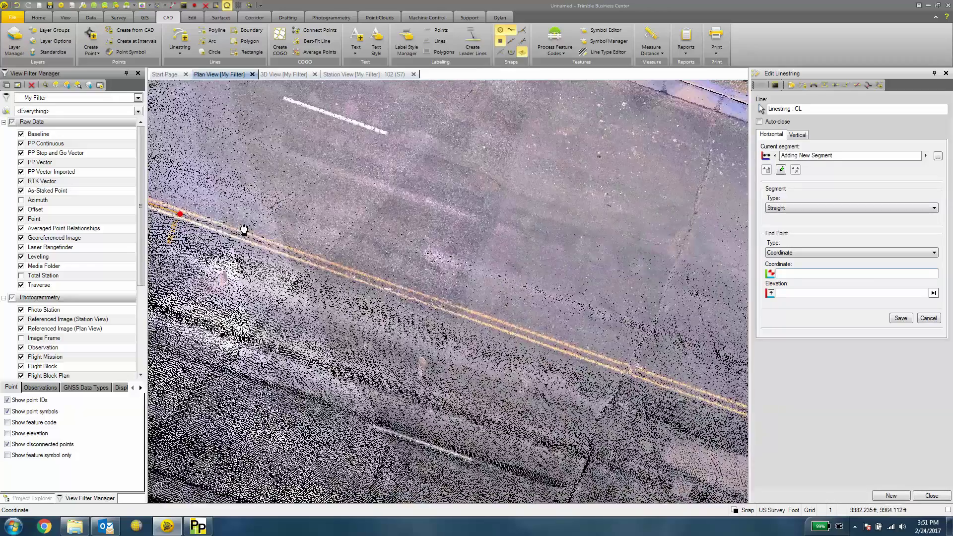
{"action": "scroll", "coordinate": [411, 295], "scroll_direction": "up", "scroll_amount": 2}
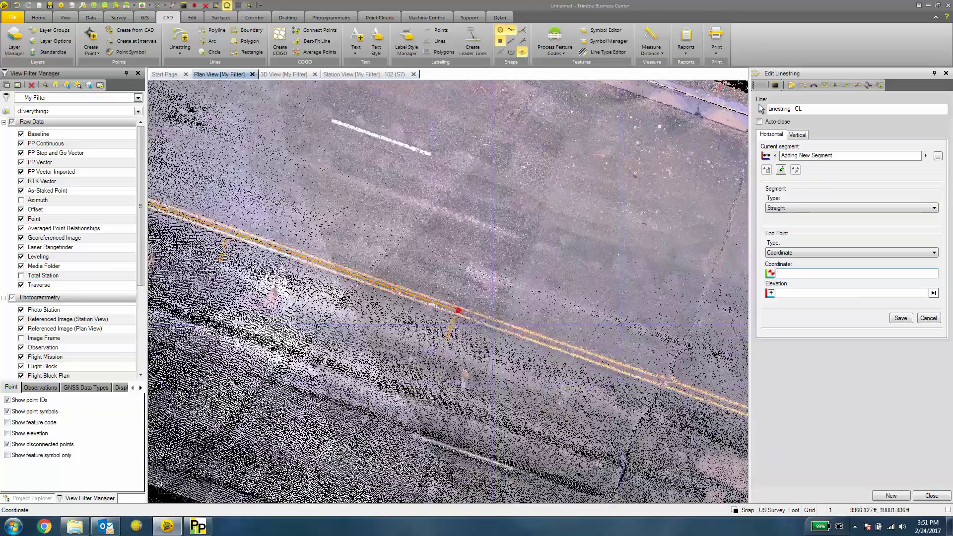
{"action": "middle_click_drag", "start_coordinate": [154, 216], "coordinate": [281, 310]}
{"action": "scroll", "coordinate": [301, 322], "scroll_direction": "up", "scroll_amount": 3}
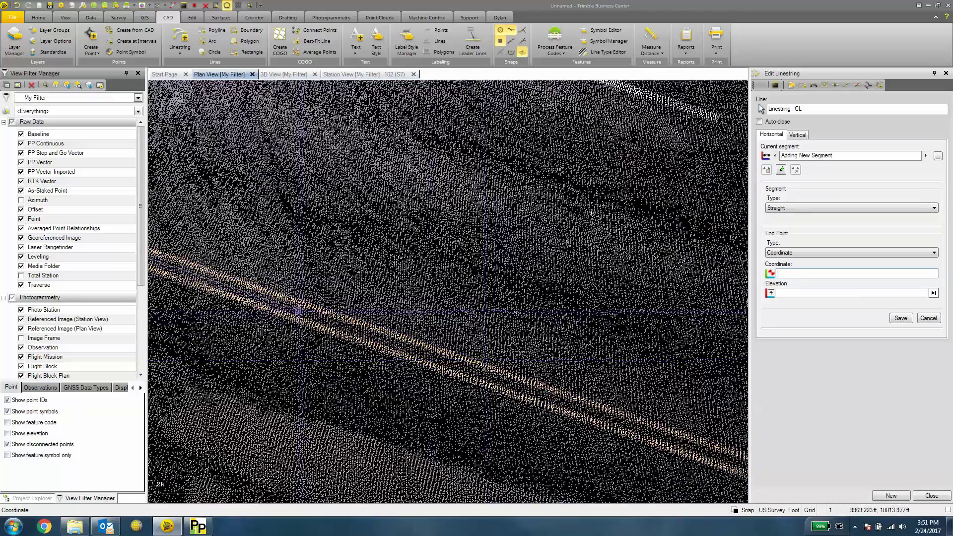
{"action": "scroll", "coordinate": [299, 311], "scroll_direction": "down", "scroll_amount": 4}
{"action": "middle_click_drag", "start_coordinate": [511, 382], "coordinate": [405, 342]}
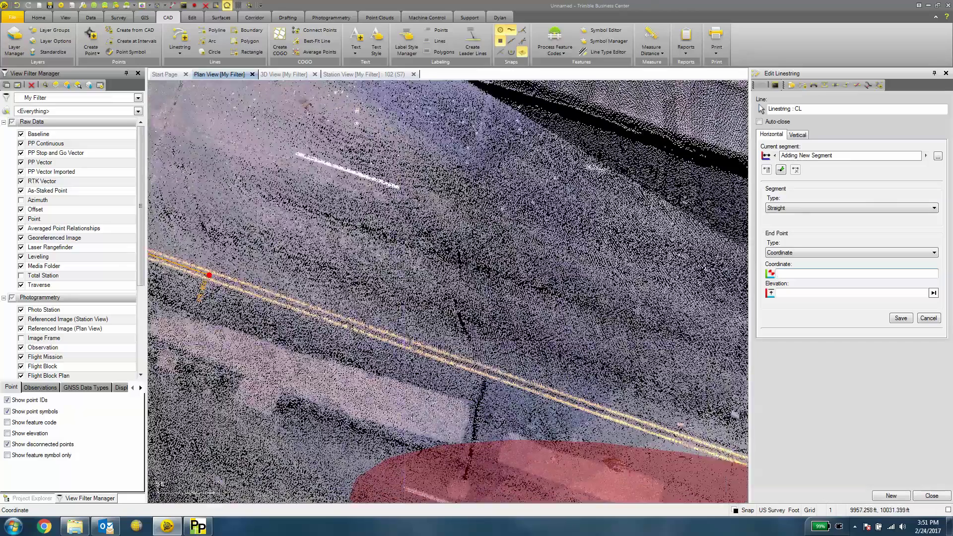
{"action": "scroll", "coordinate": [405, 342], "scroll_direction": "up", "scroll_amount": 3}
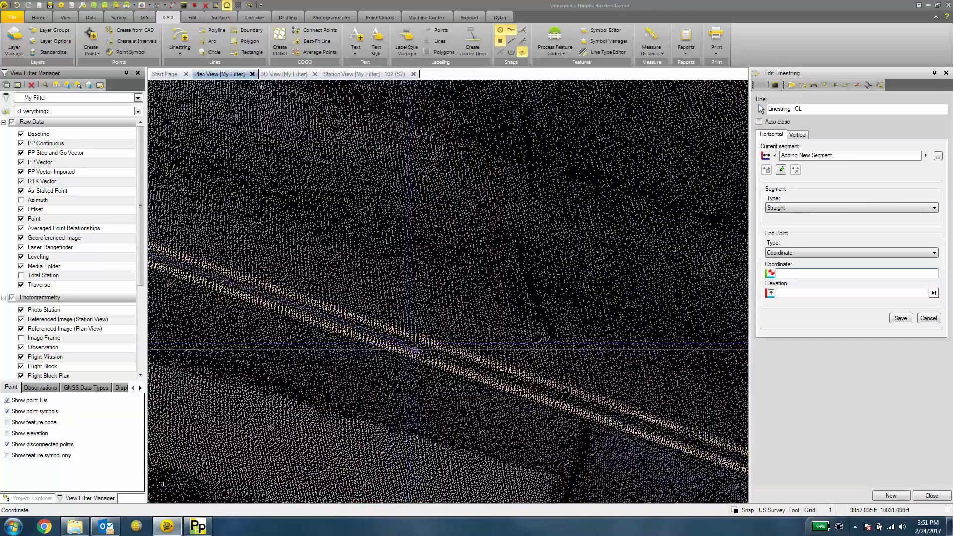
{"action": "left_click", "coordinate": [426, 350]}
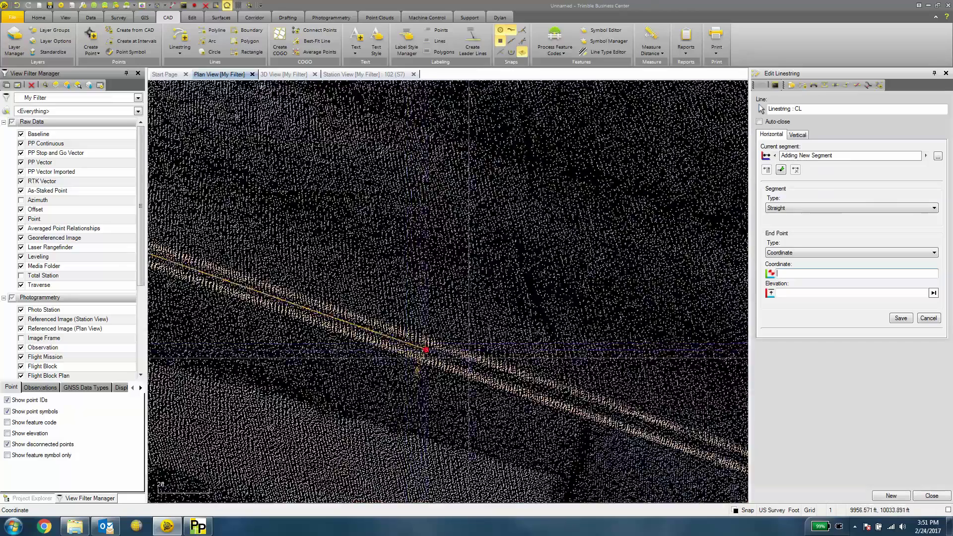
Continue CL past the red-shaded area and end it at the eastern scan edge, at about 9925.4, 10123.2 ft.
{"action": "scroll", "coordinate": [510, 346], "scroll_direction": "up", "scroll_amount": 2}
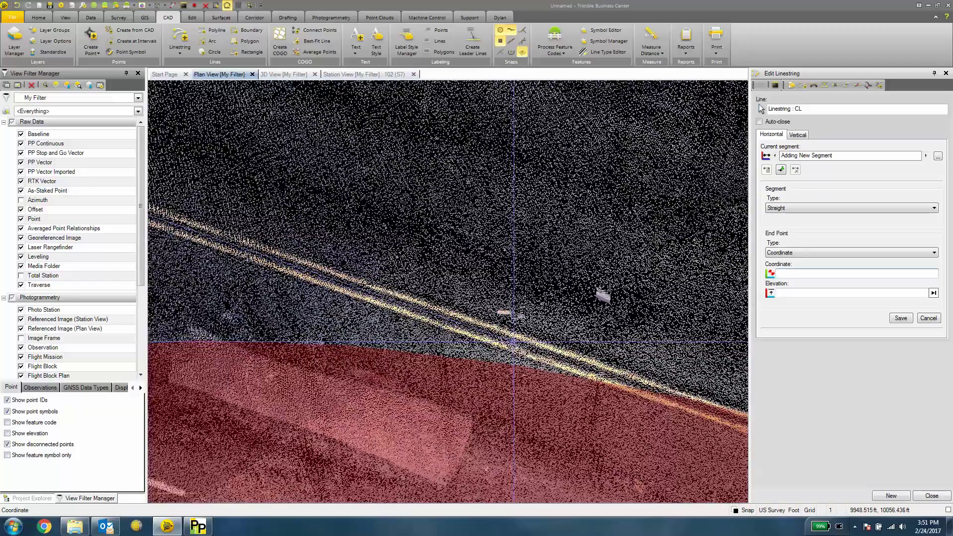
{"action": "scroll", "coordinate": [514, 342], "scroll_direction": "up", "scroll_amount": 3}
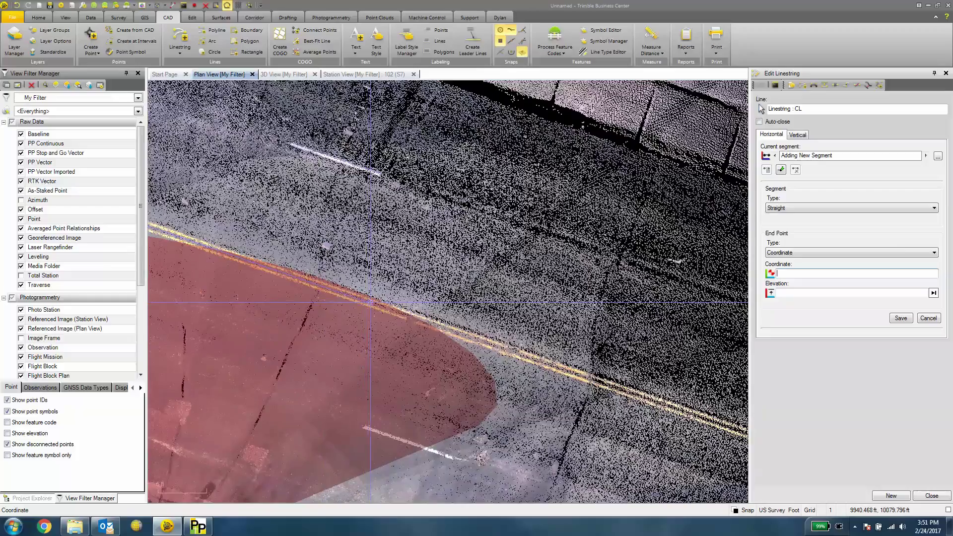
{"action": "middle_click_drag", "start_coordinate": [370, 302], "coordinate": [525, 329]}
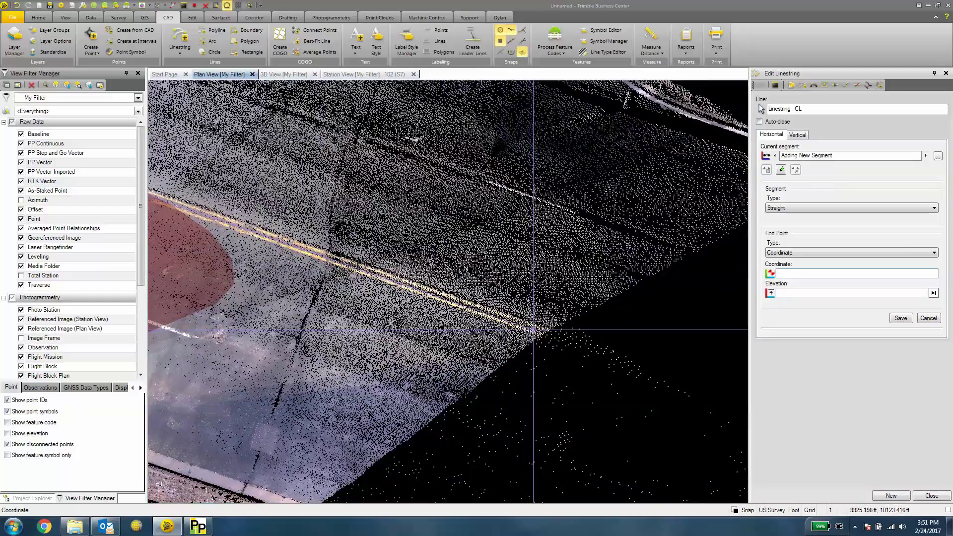
{"action": "scroll", "coordinate": [534, 330], "scroll_direction": "up", "scroll_amount": 2}
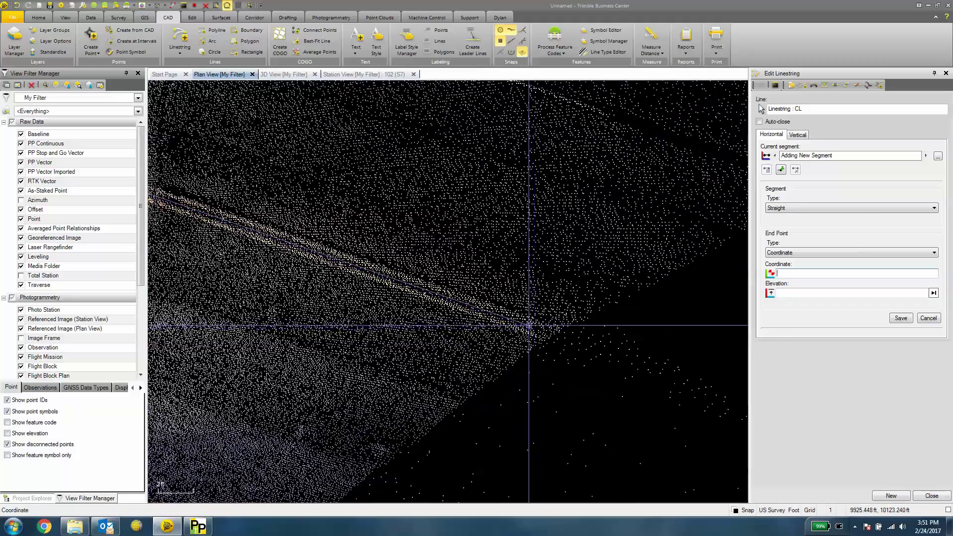
{"action": "left_click", "coordinate": [530, 327]}
{"action": "scroll", "coordinate": [530, 326], "scroll_direction": "down", "scroll_amount": 2}
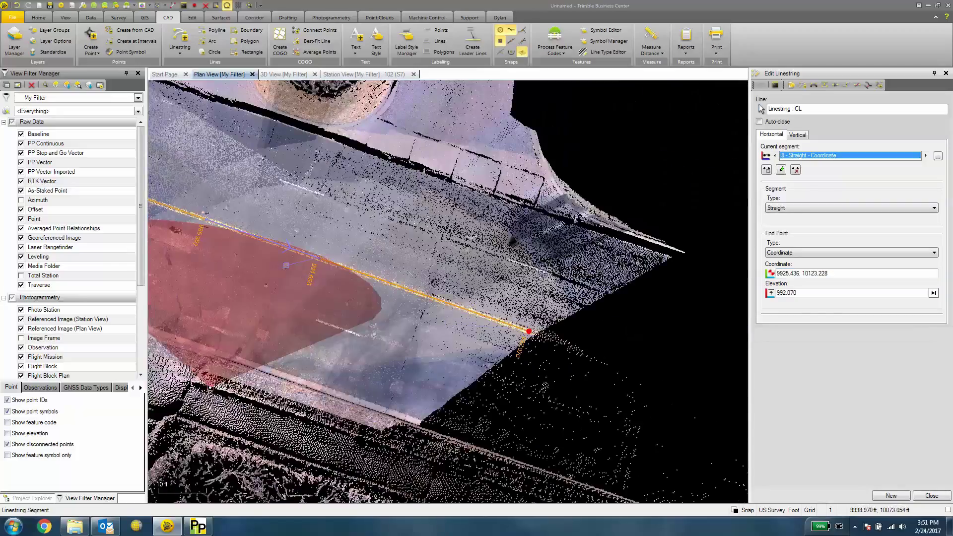
Review the drawn centerline and the available segment types, leave the last segment Straight, and finish editing linestring CL.
{"action": "middle_click_drag", "start_coordinate": [204, 227], "coordinate": [438, 265]}
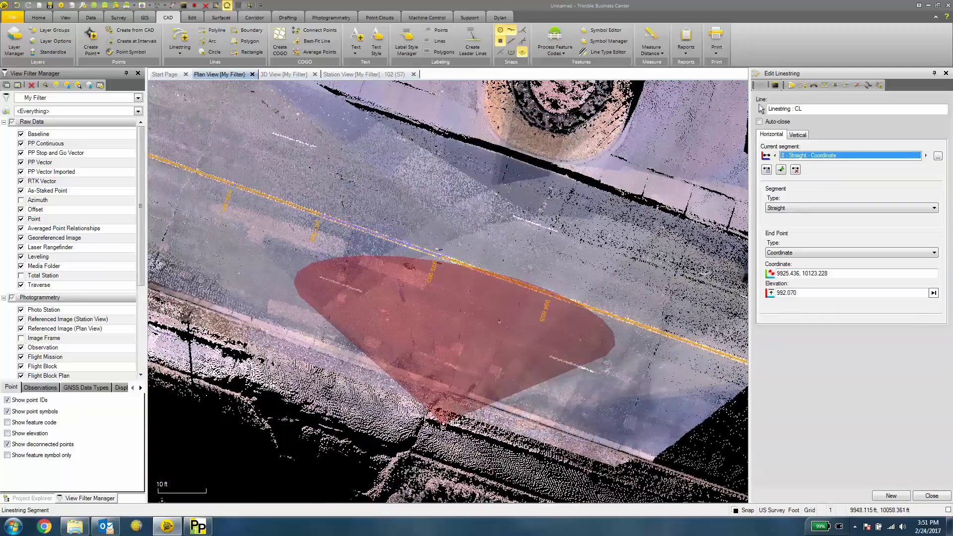
{"action": "scroll", "coordinate": [426, 276], "scroll_direction": "down", "scroll_amount": 1}
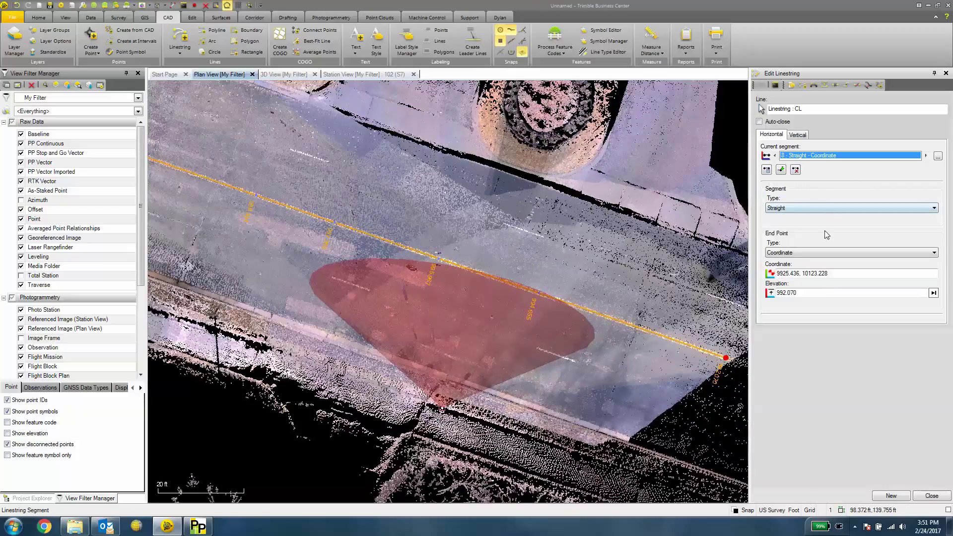
{"action": "left_click", "coordinate": [811, 208]}
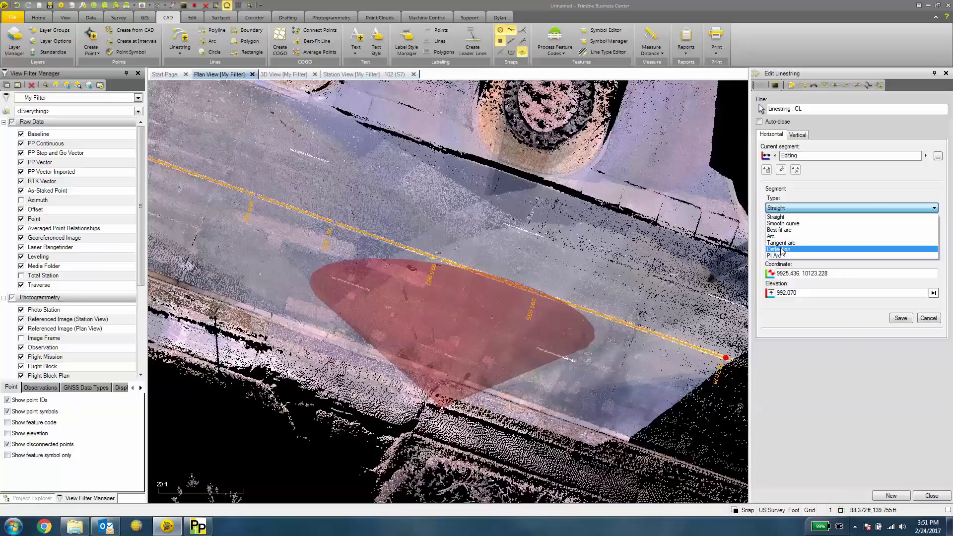
{"action": "left_click", "coordinate": [796, 201]}
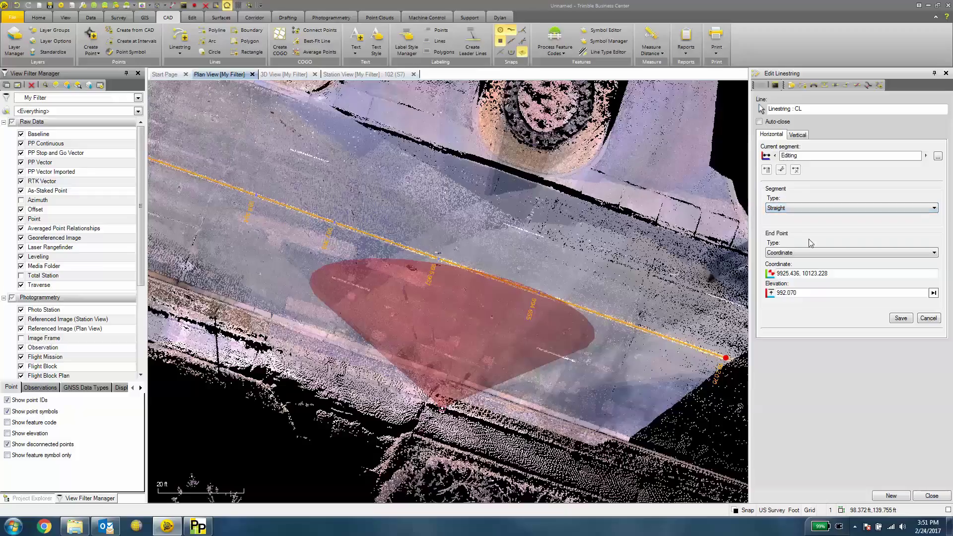
{"action": "left_click", "coordinate": [926, 496]}
{"action": "scroll", "coordinate": [223, 298], "scroll_direction": "up", "scroll_amount": 2}
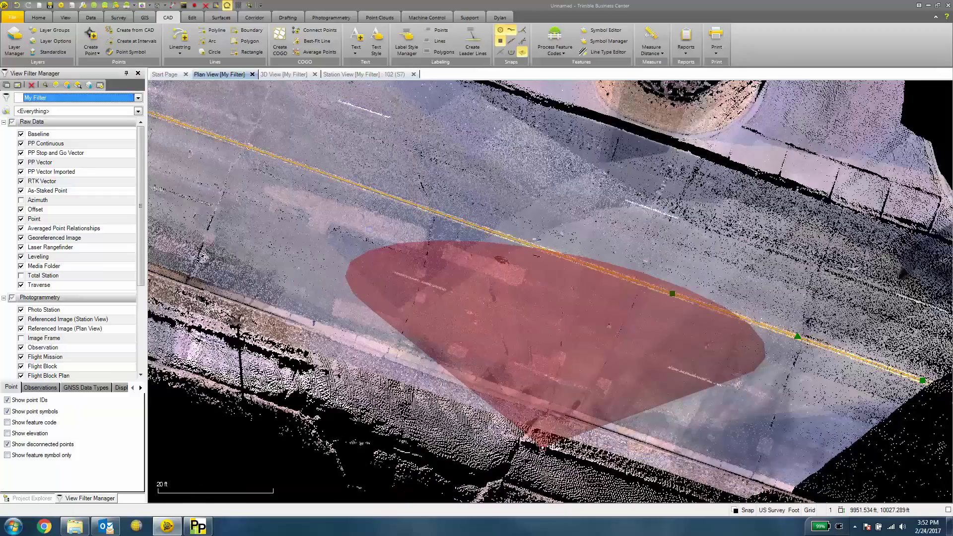
Examine how linestring CL follows the double yellow striping in the plan view, the 3D view and the station 102 (S7) photos.
{"action": "scroll", "coordinate": [457, 230], "scroll_direction": "up", "scroll_amount": 5}
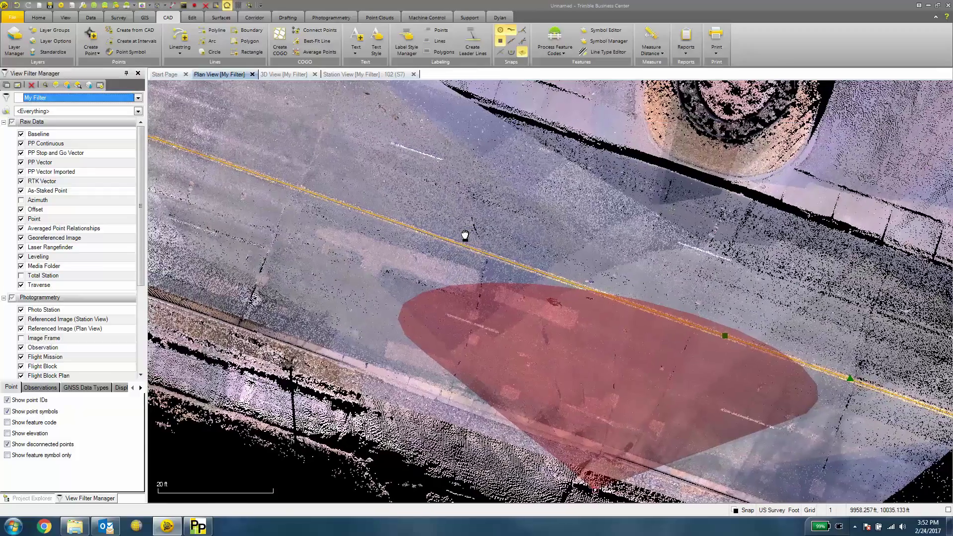
{"action": "scroll", "coordinate": [413, 249], "scroll_direction": "down", "scroll_amount": 2}
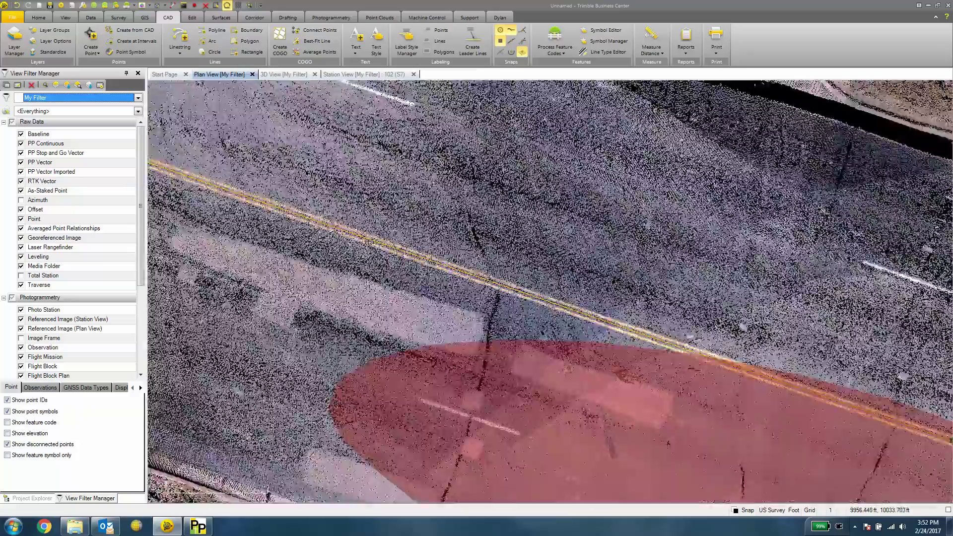
{"action": "left_click", "coordinate": [296, 75]}
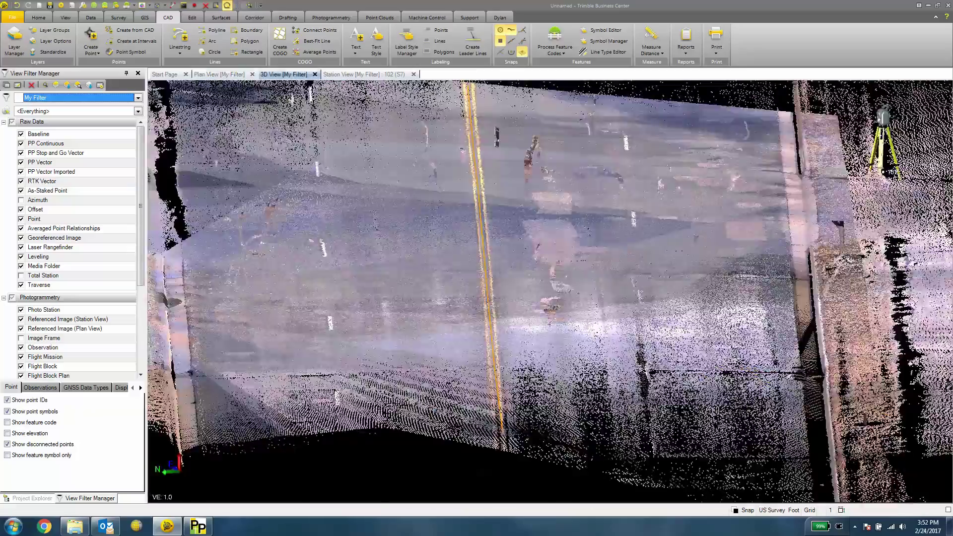
{"action": "scroll", "coordinate": [502, 288], "scroll_direction": "up", "scroll_amount": 5}
{"action": "mouse_move", "coordinate": [501, 288]}
{"action": "middle_mouse_down"}
{"action": "mouse_move", "coordinate": [532, 284]}
{"action": "mouse_move", "coordinate": [503, 283]}
{"action": "mouse_move", "coordinate": [505, 290]}
{"action": "middle_mouse_up"}
{"action": "scroll", "coordinate": [505, 290], "scroll_direction": "down", "scroll_amount": 5}
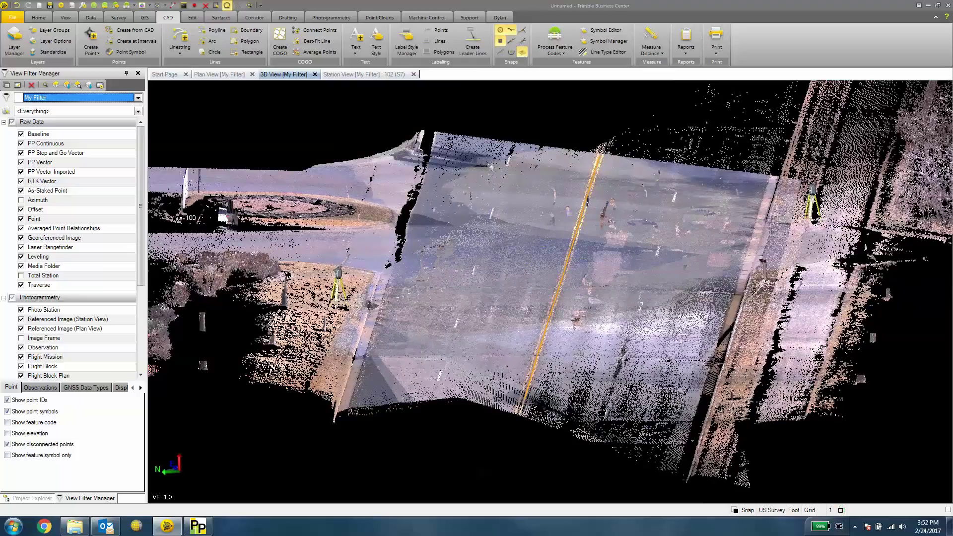
{"action": "left_click", "coordinate": [375, 77]}
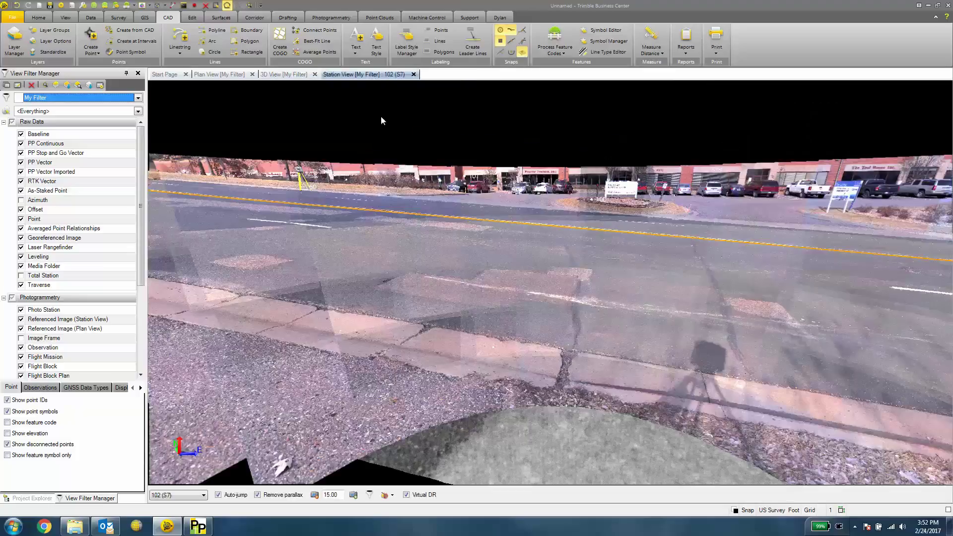
{"action": "scroll", "coordinate": [455, 211], "scroll_direction": "up", "scroll_amount": 5}
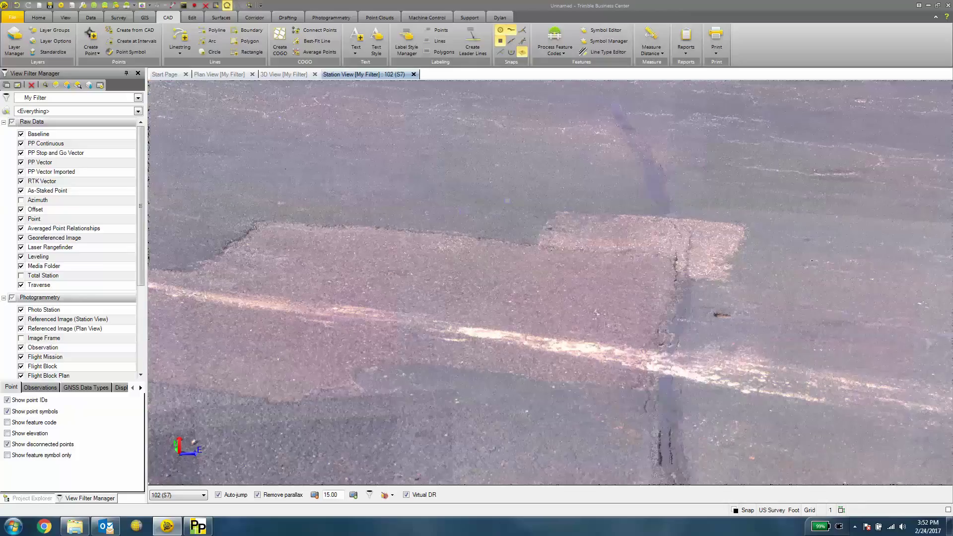
{"action": "mouse_move", "coordinate": [523, 216]}
{"action": "left_mouse_down"}
{"action": "mouse_move", "coordinate": [523, 247]}
{"action": "mouse_move", "coordinate": [537, 216]}
{"action": "left_mouse_up"}
{"action": "scroll", "coordinate": [537, 216], "scroll_direction": "up", "scroll_amount": 3}
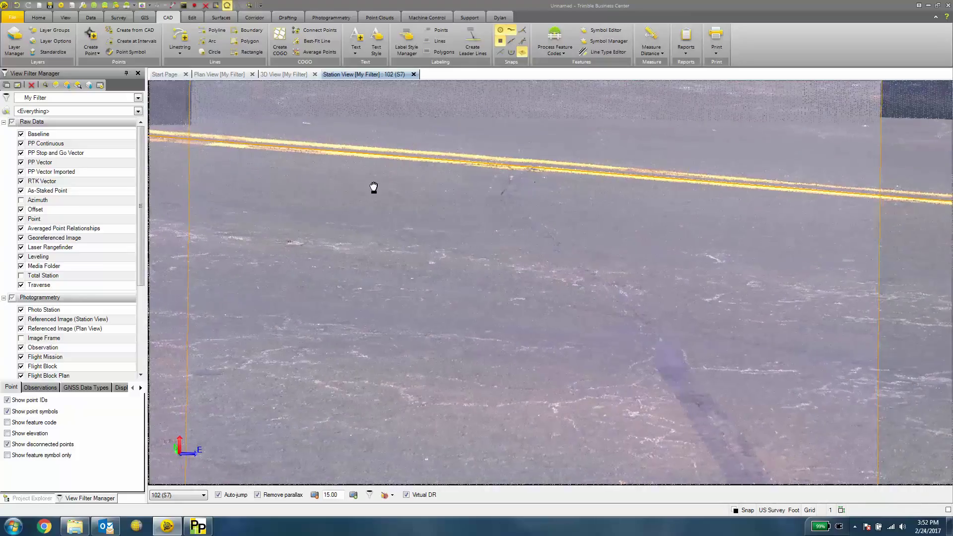
{"action": "scroll", "coordinate": [303, 188], "scroll_direction": "down", "scroll_amount": 4}
{"action": "scroll", "coordinate": [546, 283], "scroll_direction": "down", "scroll_amount": 3}
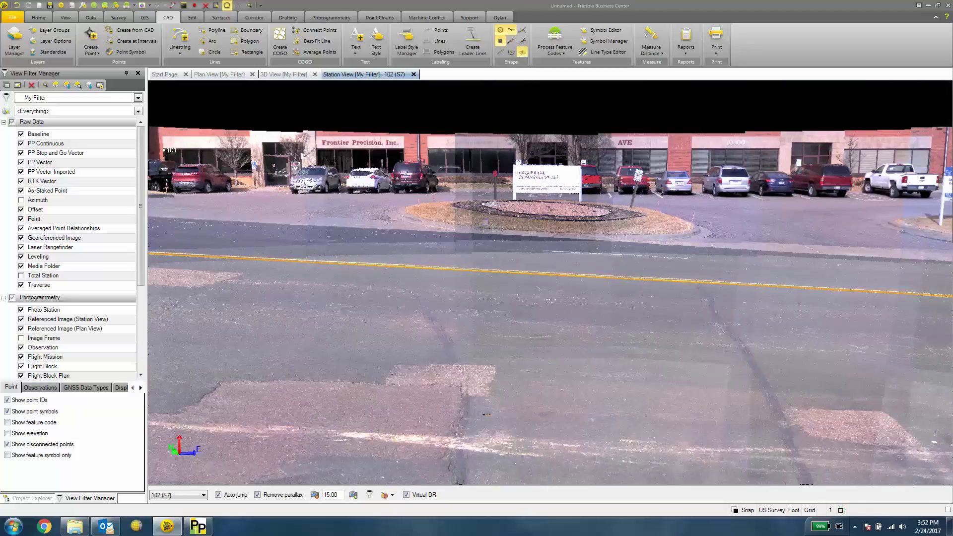
Create an alignment named CL on layer Road in plan view, defined by individual segments from the existing linestring CL.
{"action": "left_click", "coordinate": [220, 74]}
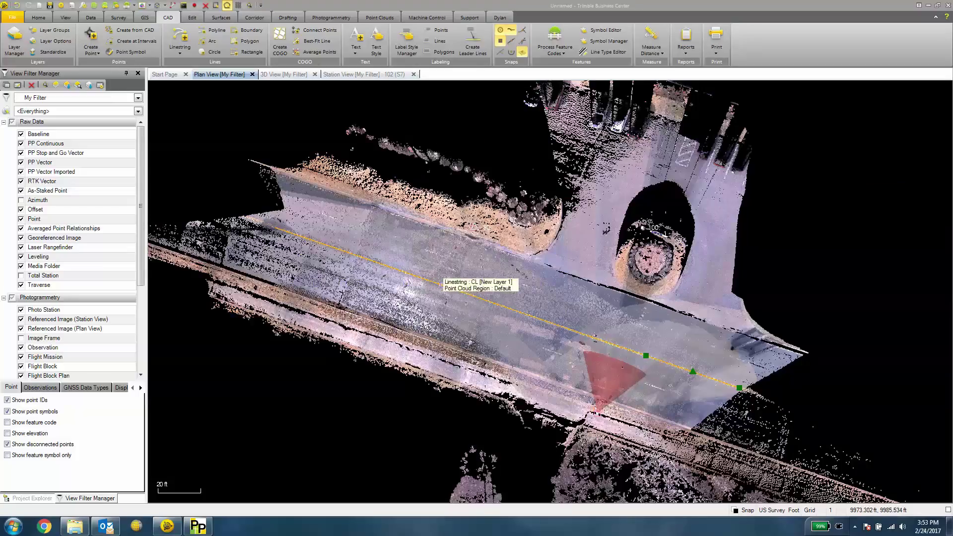
{"action": "left_click", "coordinate": [256, 18]}
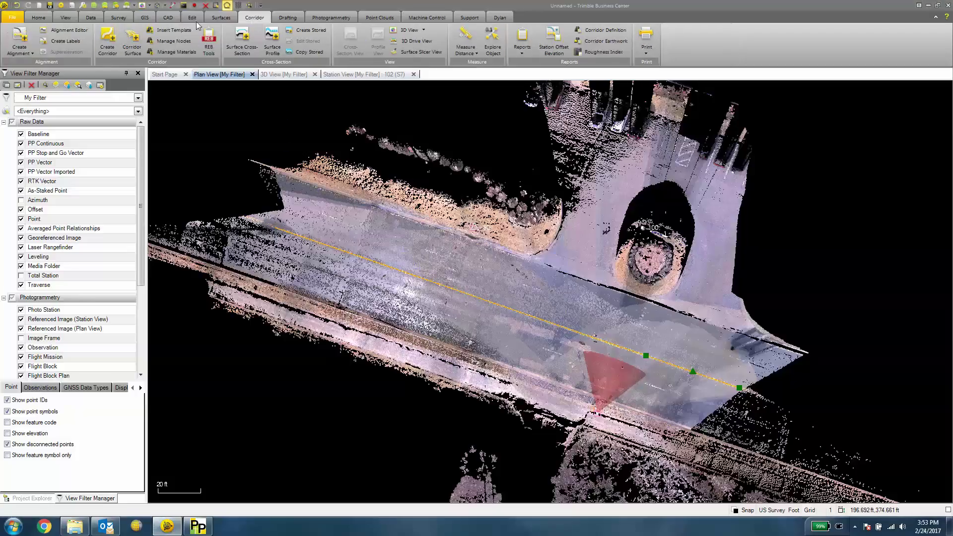
{"action": "left_click", "coordinate": [24, 38]}
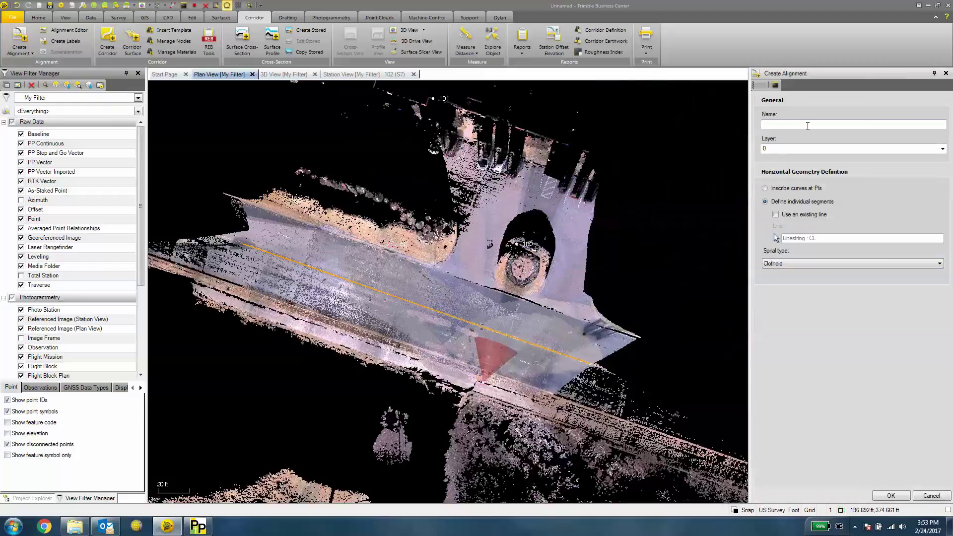
{"action": "type", "text": "CL"}
{"action": "left_click", "coordinate": [943, 149]}
{"action": "left_click", "coordinate": [829, 178]}
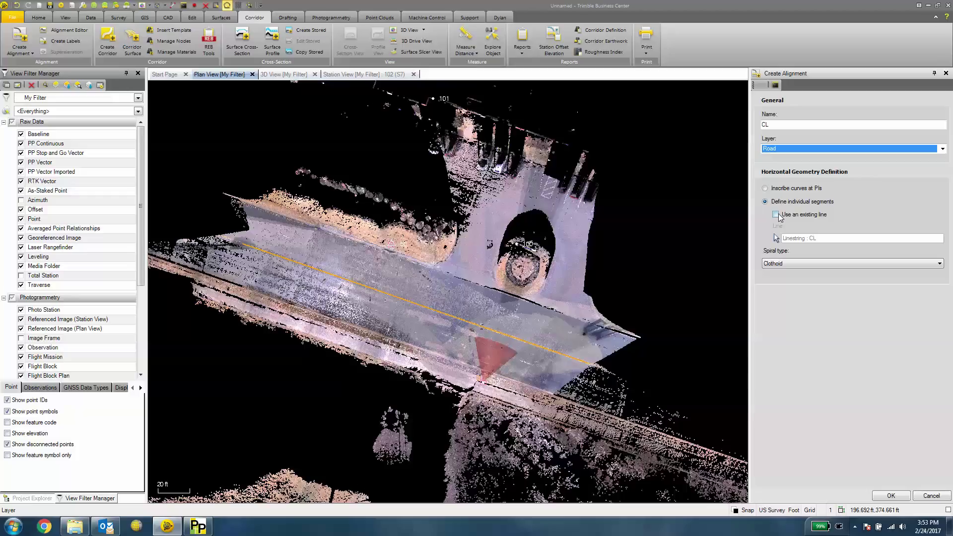
{"action": "left_click", "coordinate": [776, 215]}
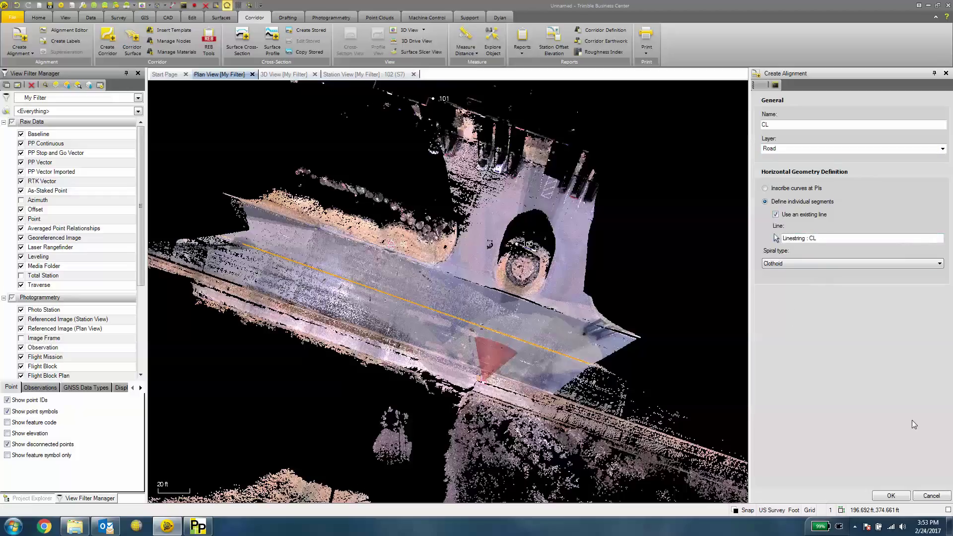
{"action": "left_click", "coordinate": [896, 499]}
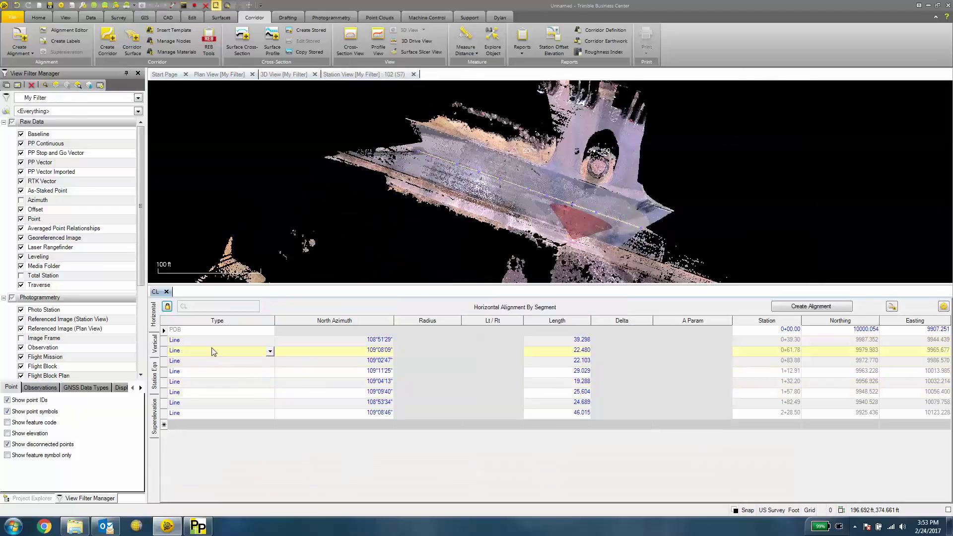
Review alignment CL's horizontal segments and vertical grade breaks, locate it in the project tree, and open the export options.
{"action": "left_click", "coordinate": [194, 342]}
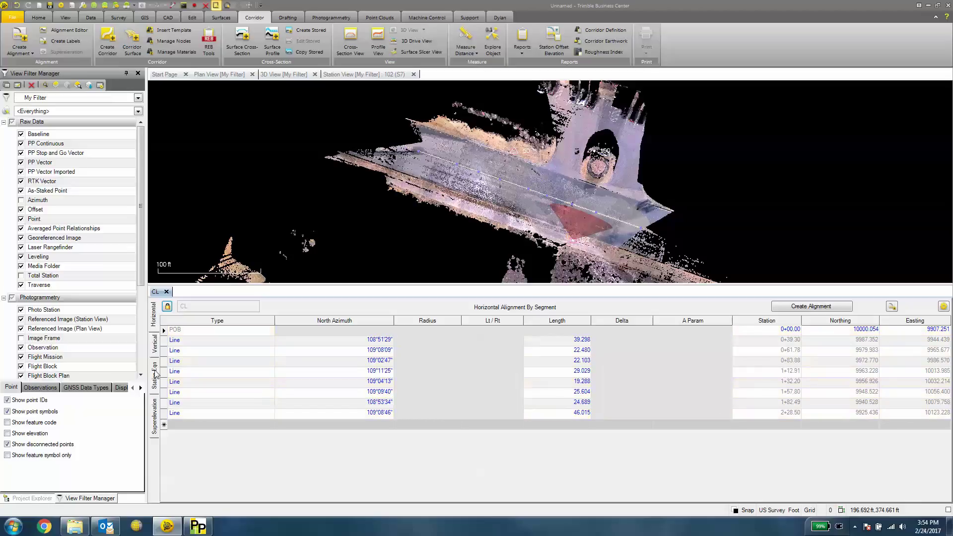
{"action": "left_click", "coordinate": [154, 343]}
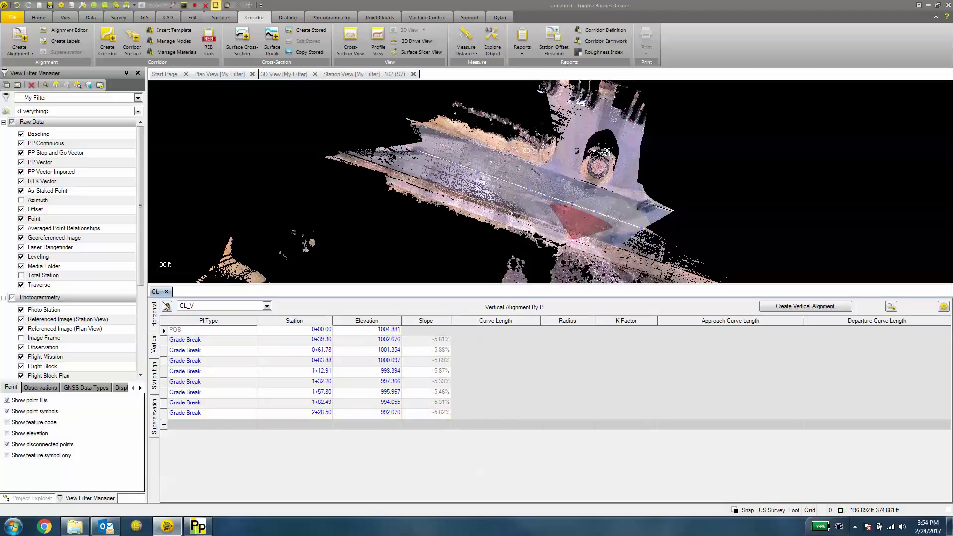
{"action": "left_click", "coordinate": [37, 498]}
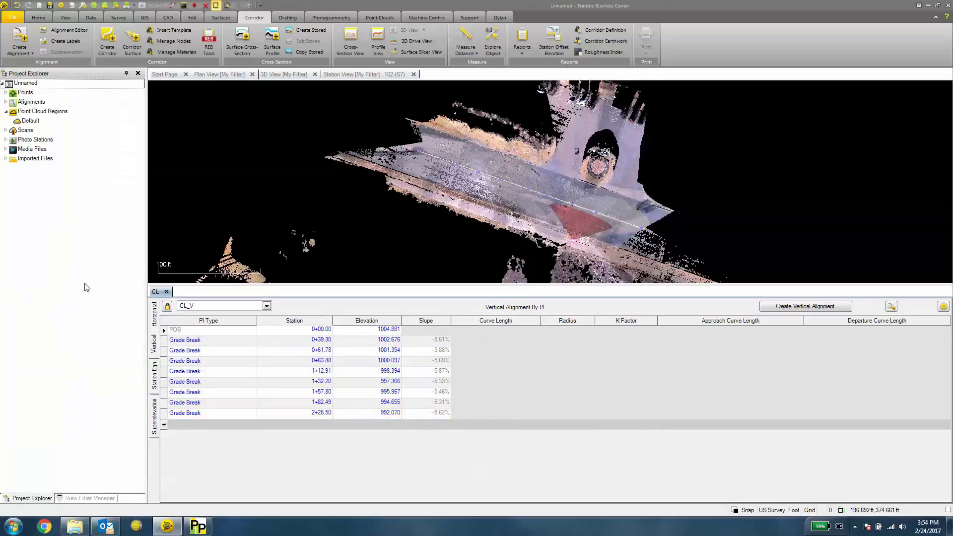
{"action": "left_click", "coordinate": [6, 102]}
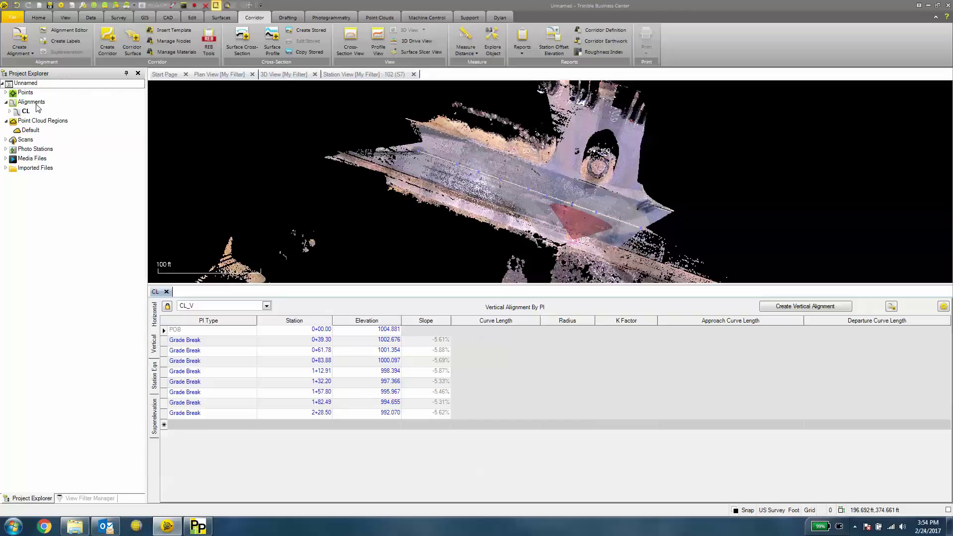
{"action": "left_click", "coordinate": [38, 17]}
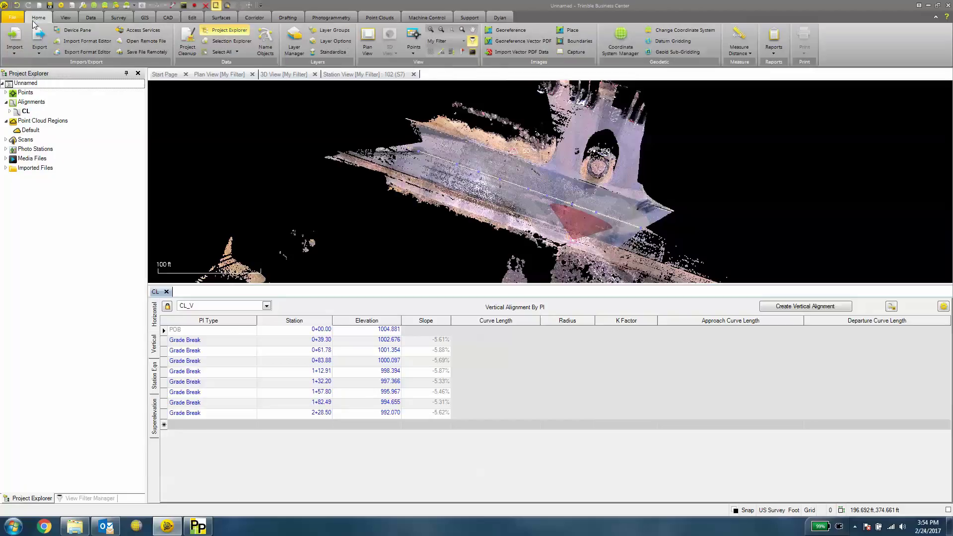
{"action": "left_click", "coordinate": [39, 39]}
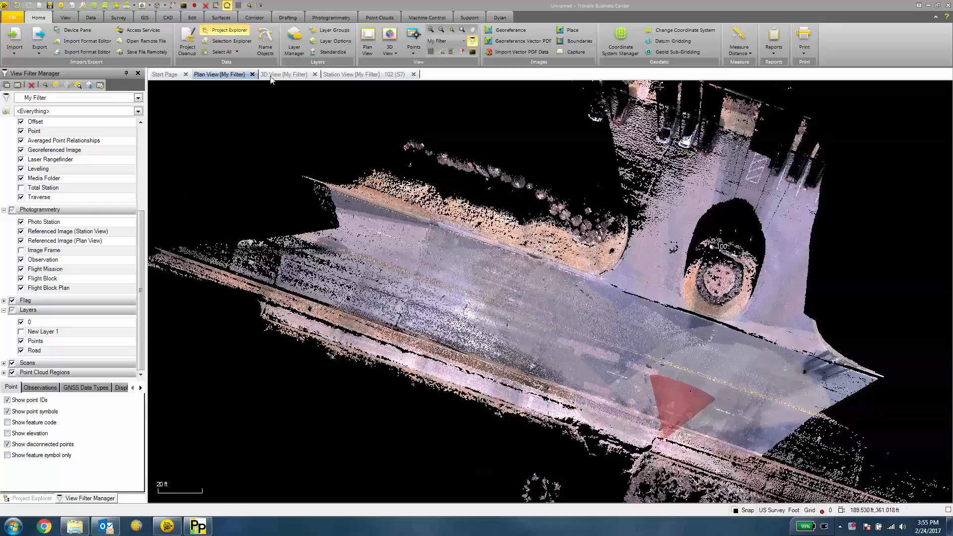
Select the scan points of the roadway between its curbs with a polygon in plan view.
{"action": "left_click", "coordinate": [228, 5]}
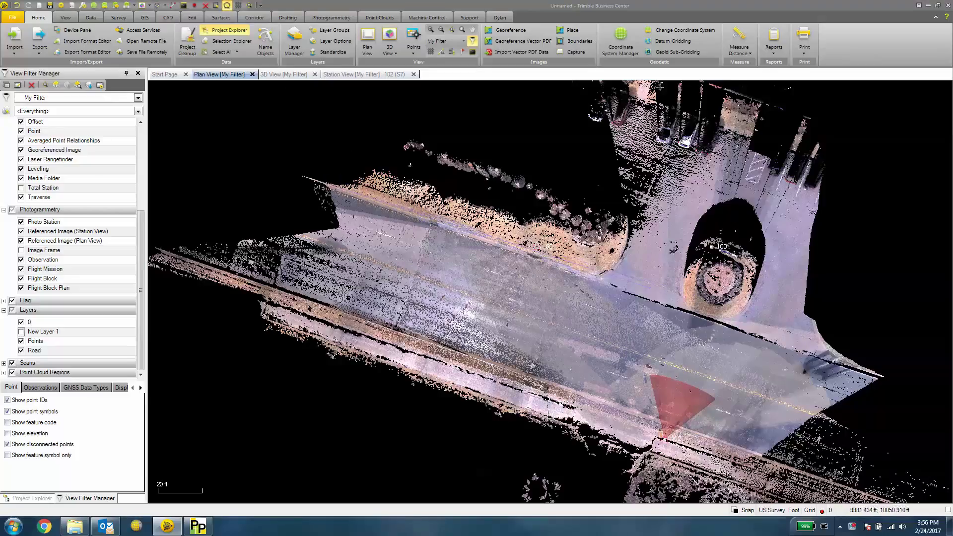
{"action": "left_click", "coordinate": [547, 247]}
{"action": "left_click", "coordinate": [897, 380]}
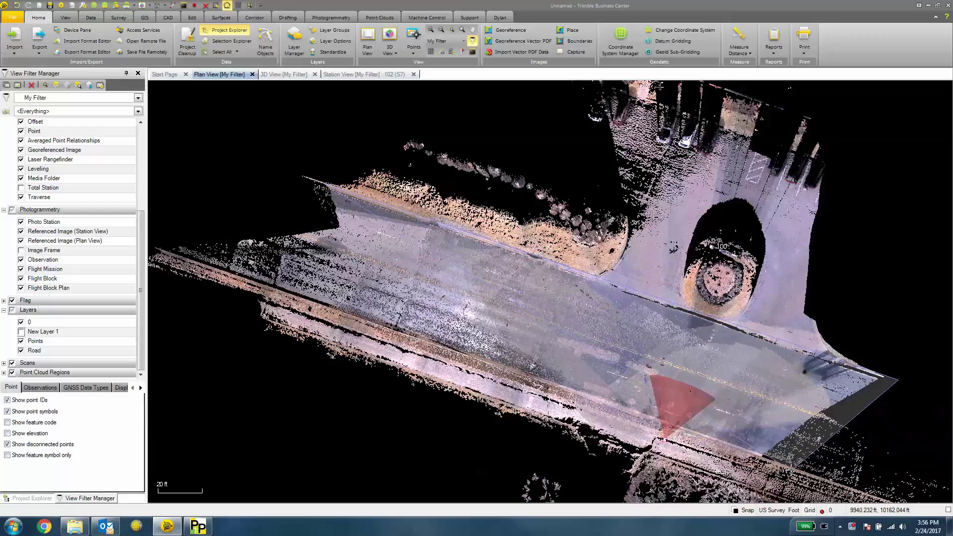
{"action": "left_click", "coordinate": [790, 471]}
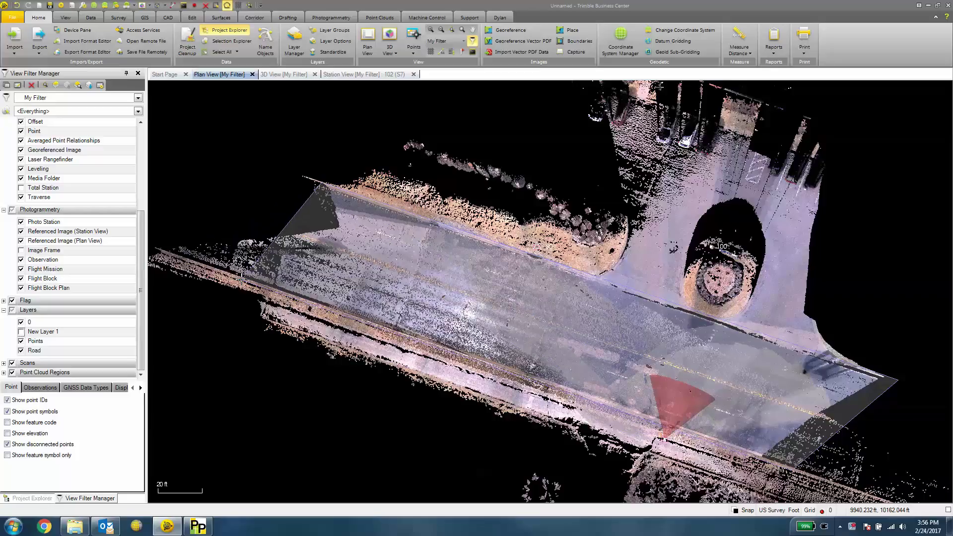
{"action": "left_click", "coordinate": [242, 282]}
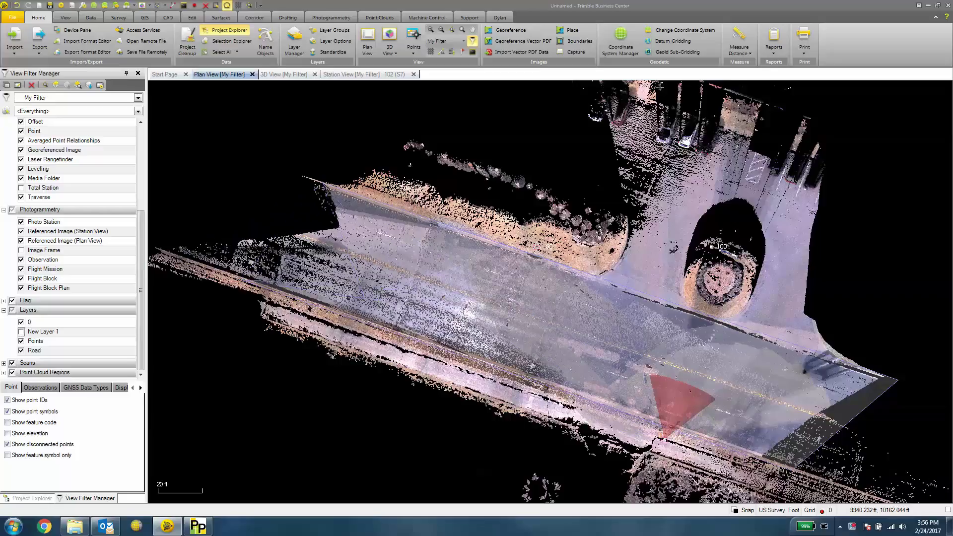
{"action": "left_click", "coordinate": [265, 227]}
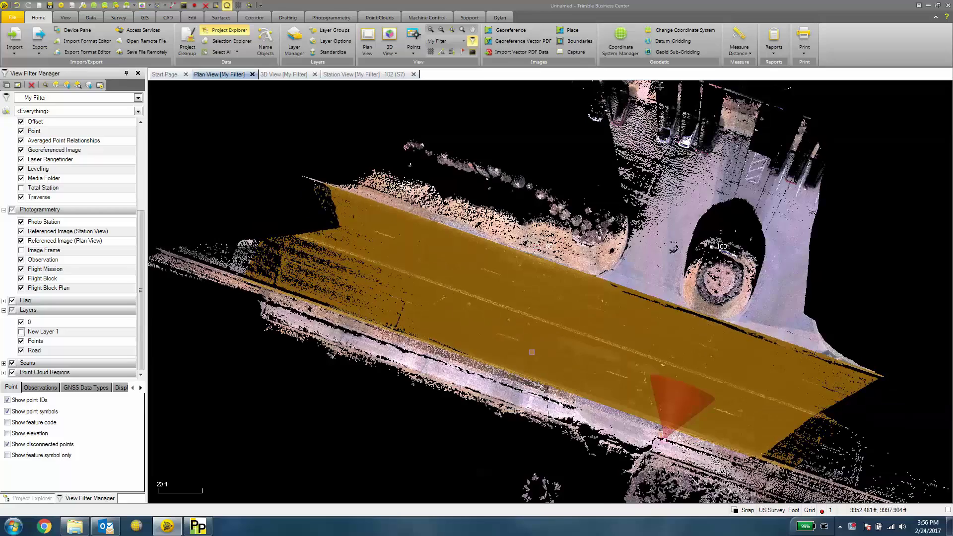
Check the selected roadway points in the 3D view from above and edge-on, and create a point cloud region named Roadway from them.
{"action": "middle_click_drag", "start_coordinate": [524, 346], "coordinate": [474, 325]}
{"action": "left_click", "coordinate": [284, 74]}
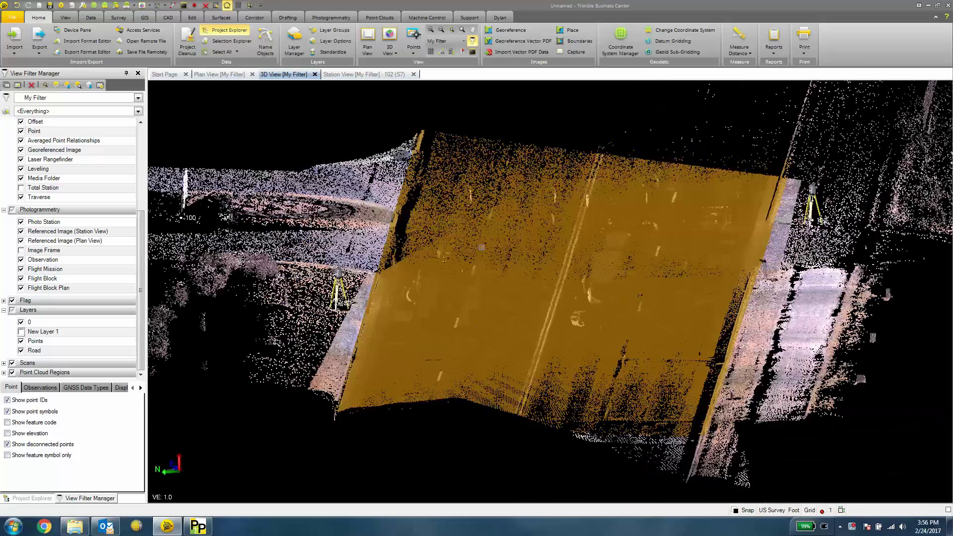
{"action": "mouse_move", "coordinate": [560, 325]}
{"action": "middle_mouse_down"}
{"action": "mouse_move", "coordinate": [578, 326]}
{"action": "mouse_move", "coordinate": [558, 328]}
{"action": "middle_mouse_up"}
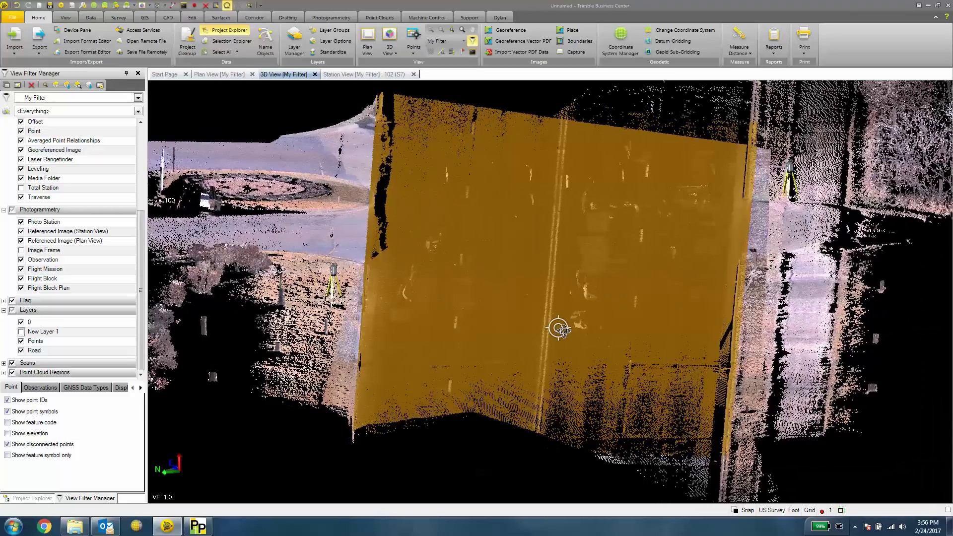
{"action": "middle_click_drag", "start_coordinate": [590, 235], "coordinate": [590, 229]}
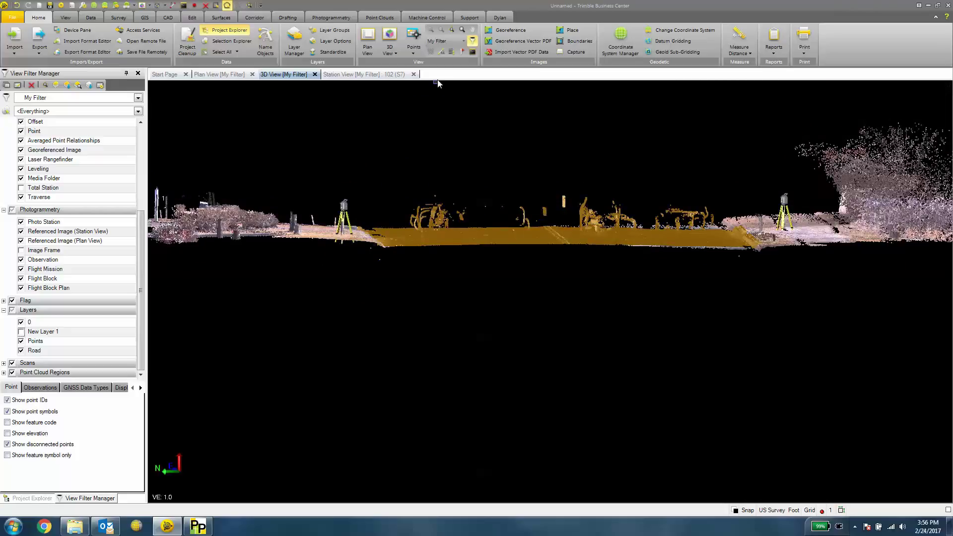
{"action": "left_click", "coordinate": [380, 18]}
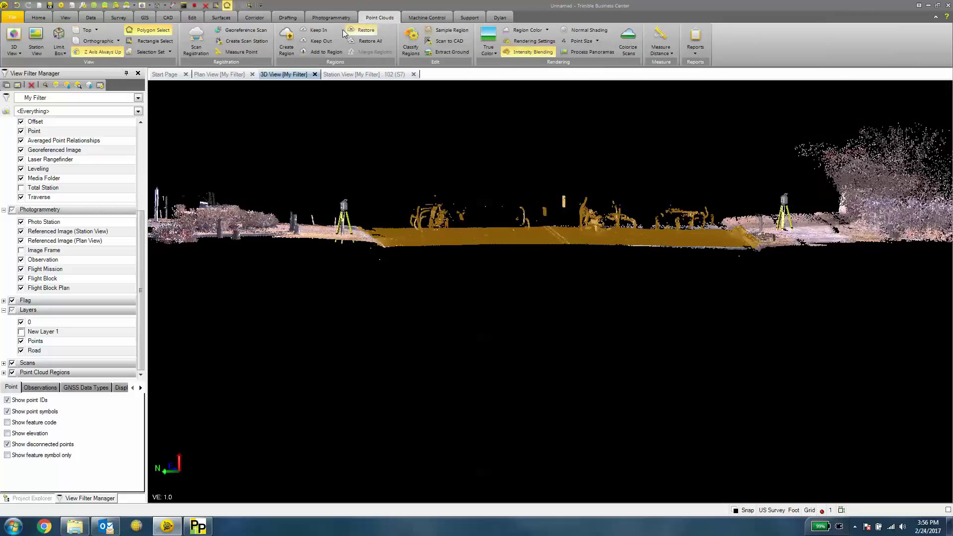
{"action": "left_click", "coordinate": [286, 54]}
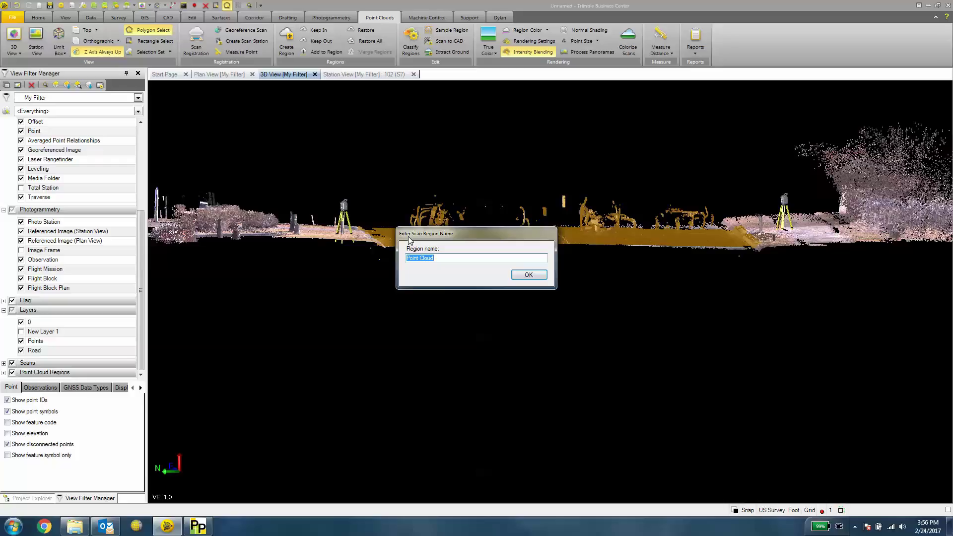
{"action": "type", "text": "Roadway"}
{"action": "key", "text": "Return"}
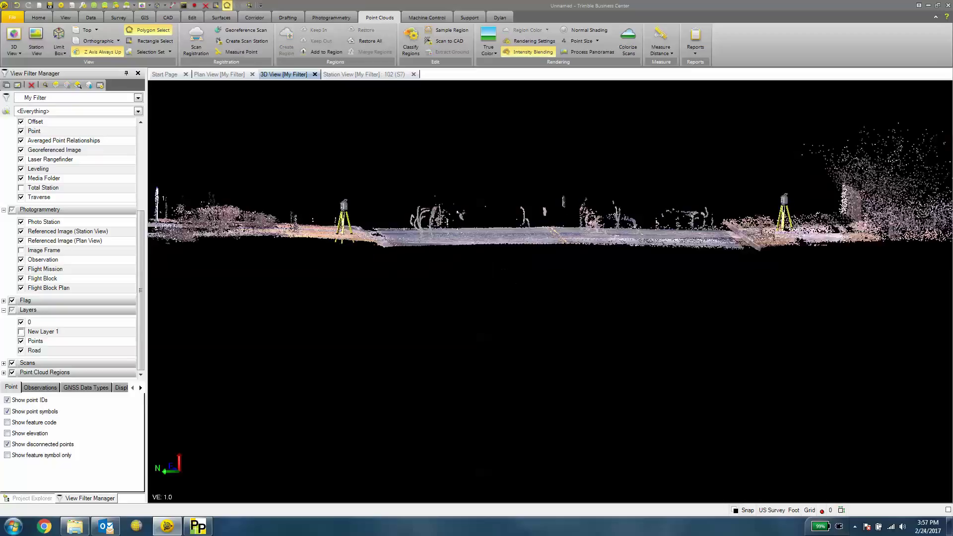
Hide the Default point cloud region in the view filter, leaving the Roadway region displayed.
{"action": "scroll", "coordinate": [442, 266], "scroll_direction": "down", "scroll_amount": 4}
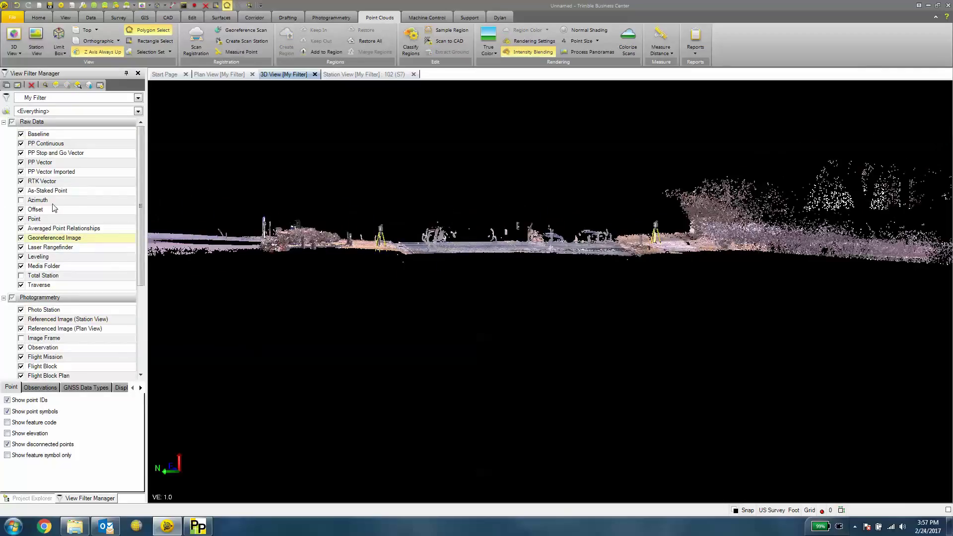
{"action": "left_click_drag", "start_coordinate": [141, 197], "coordinate": [146, 282]}
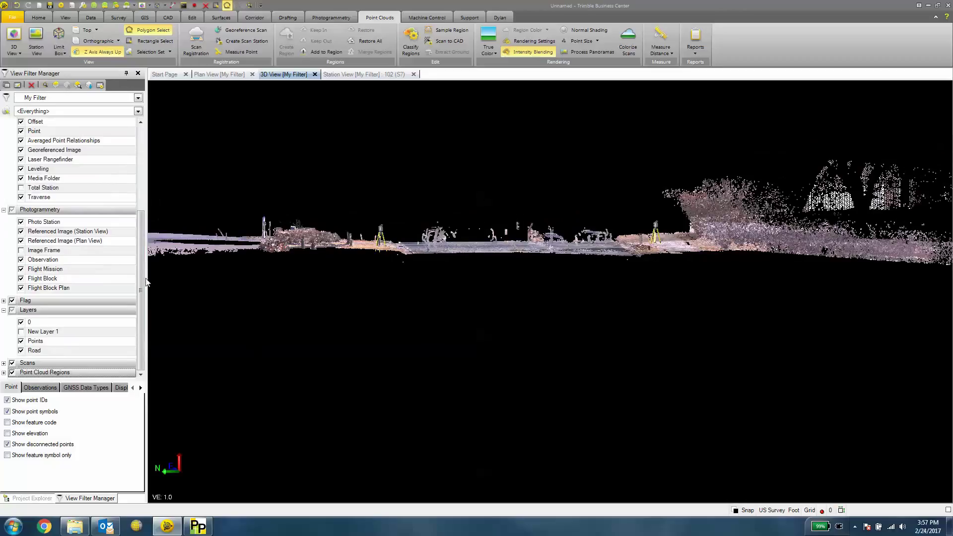
{"action": "left_click", "coordinate": [4, 373]}
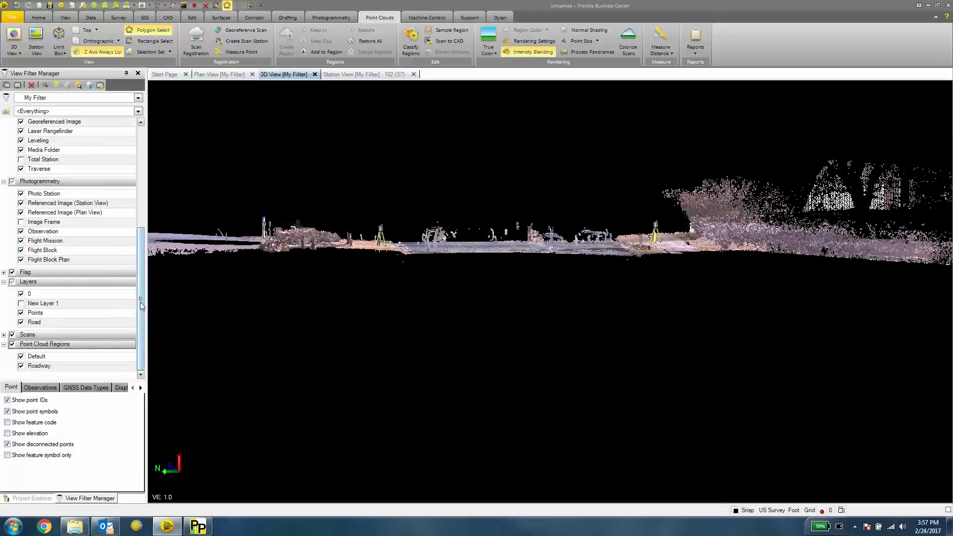
{"action": "left_click", "coordinate": [21, 357]}
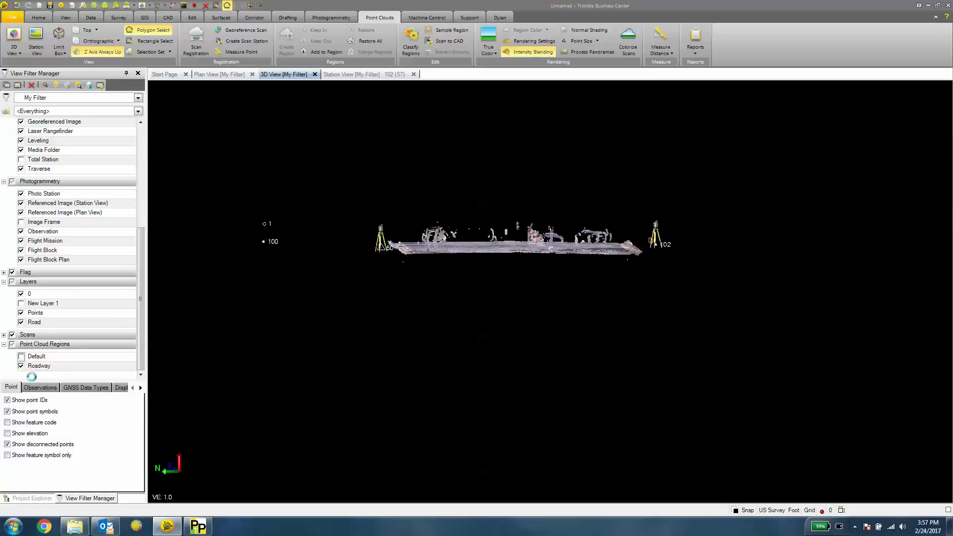
Examine the isolated Roadway region in the 3D view, from an overview down to the curb near station 102.
{"action": "middle_click_drag", "start_coordinate": [500, 308], "coordinate": [498, 334]}
{"action": "scroll", "coordinate": [580, 370], "scroll_direction": "up", "scroll_amount": 5}
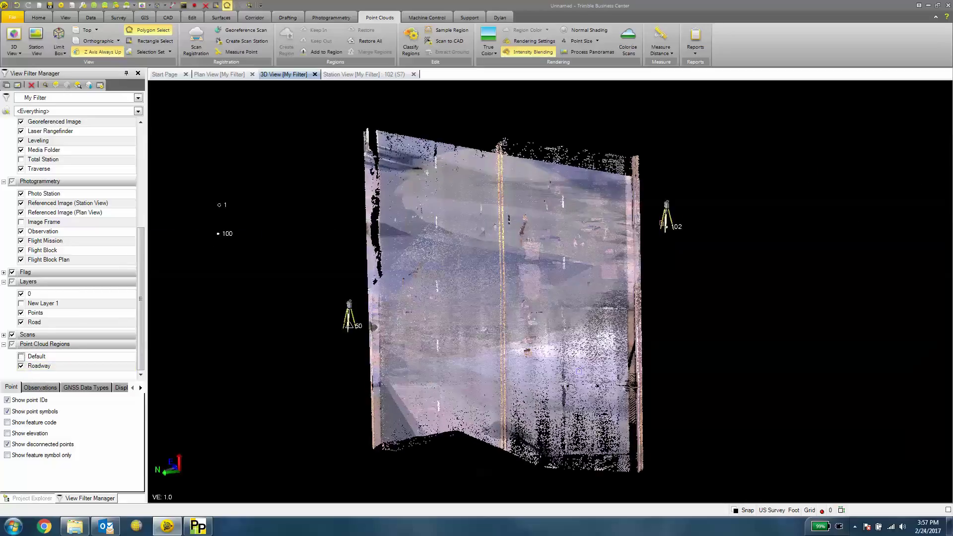
{"action": "middle_click_drag", "start_coordinate": [579, 369], "coordinate": [579, 375]}
{"action": "scroll", "coordinate": [579, 372], "scroll_direction": "up", "scroll_amount": 5}
{"action": "scroll", "coordinate": [655, 380], "scroll_direction": "down", "scroll_amount": 6}
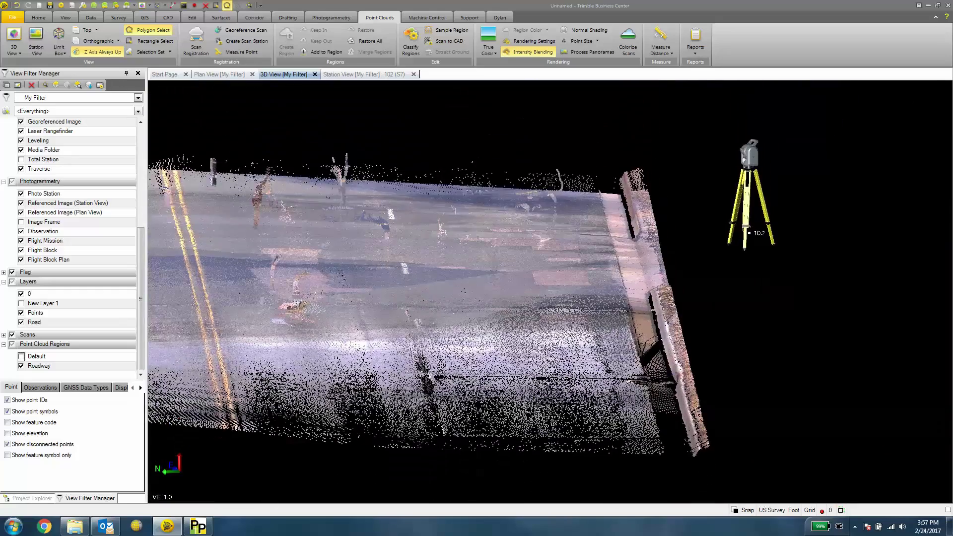
{"action": "middle_click_drag", "start_coordinate": [655, 380], "coordinate": [649, 319]}
{"action": "scroll", "coordinate": [649, 319], "scroll_direction": "down", "scroll_amount": 3}
{"action": "scroll", "coordinate": [542, 313], "scroll_direction": "down", "scroll_amount": 5}
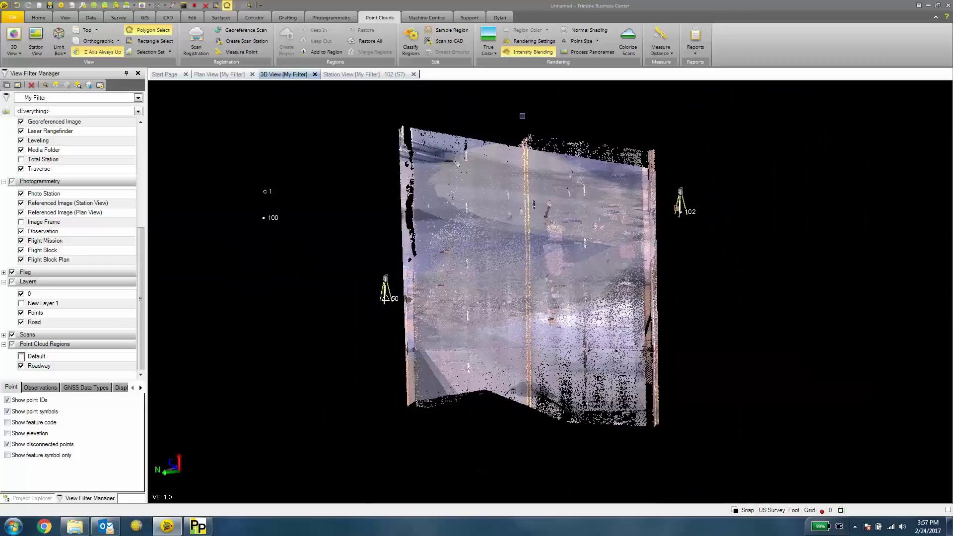
{"action": "middle_click_drag", "start_coordinate": [523, 190], "coordinate": [487, 192]}
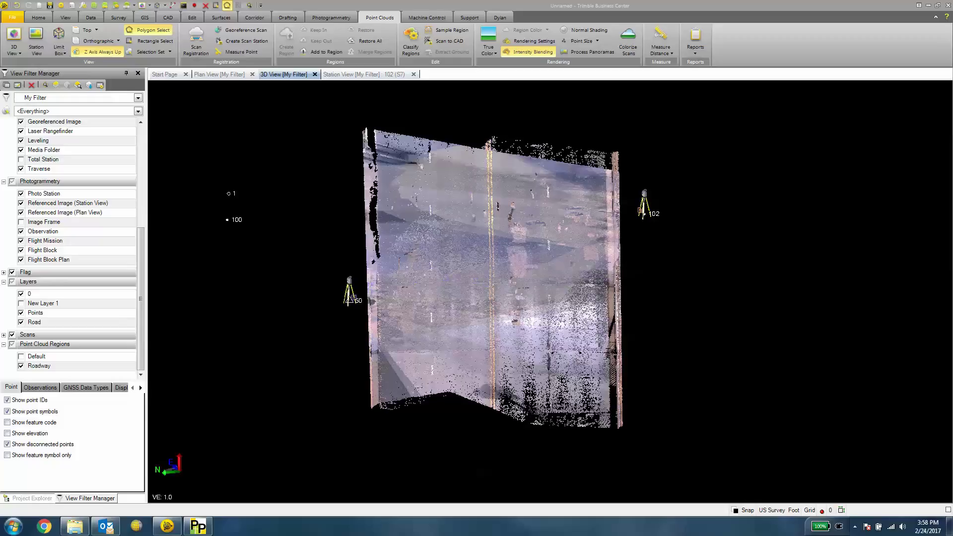
Select the Roadway region's scan points in the 3D view and extract a ground point cloud region from them.
{"action": "middle_click_drag", "start_coordinate": [336, 312], "coordinate": [336, 373]}
{"action": "middle_click_drag", "start_coordinate": [527, 276], "coordinate": [526, 293]}
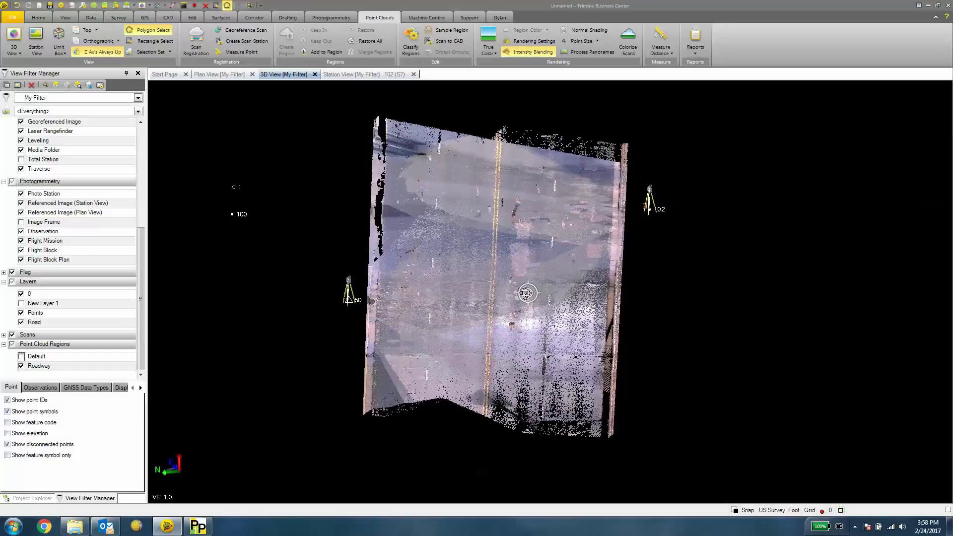
{"action": "scroll", "coordinate": [453, 305], "scroll_direction": "up", "scroll_amount": 5}
{"action": "middle_click_drag", "start_coordinate": [453, 305], "coordinate": [442, 304]}
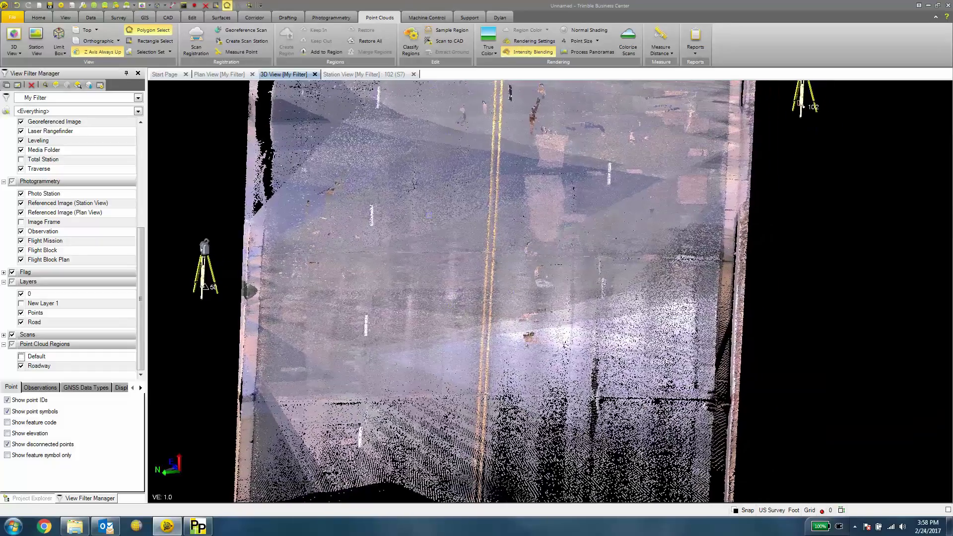
{"action": "scroll", "coordinate": [442, 304], "scroll_direction": "down", "scroll_amount": 1}
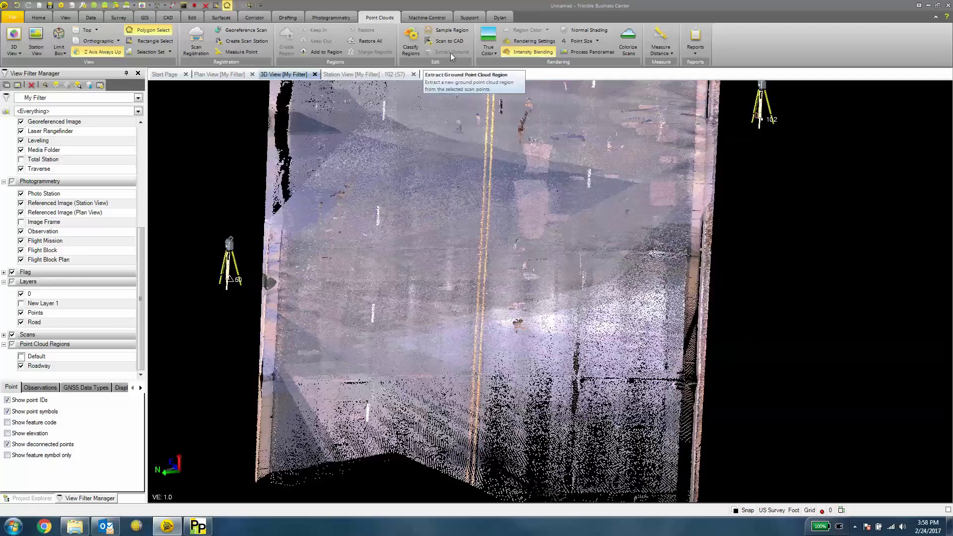
{"action": "left_click", "coordinate": [490, 338]}
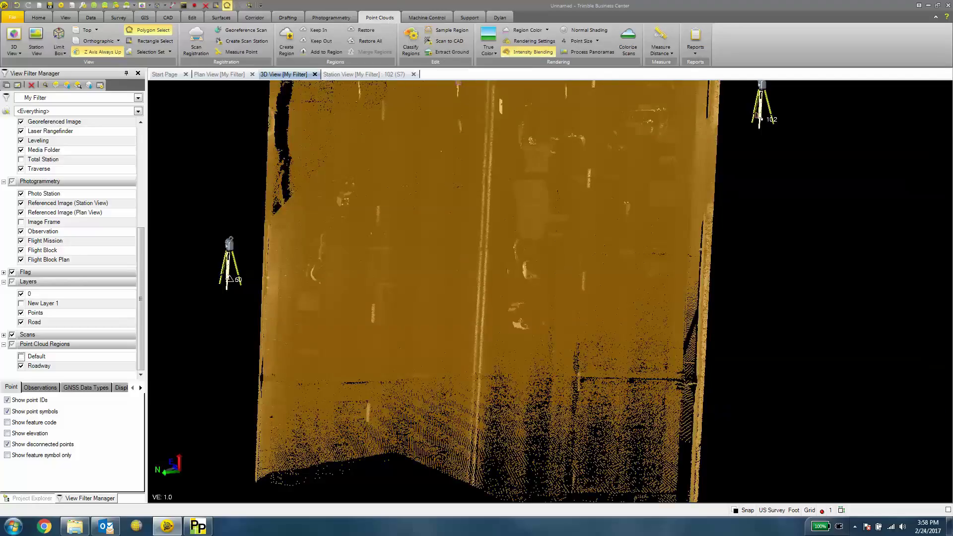
{"action": "left_click", "coordinate": [465, 54]}
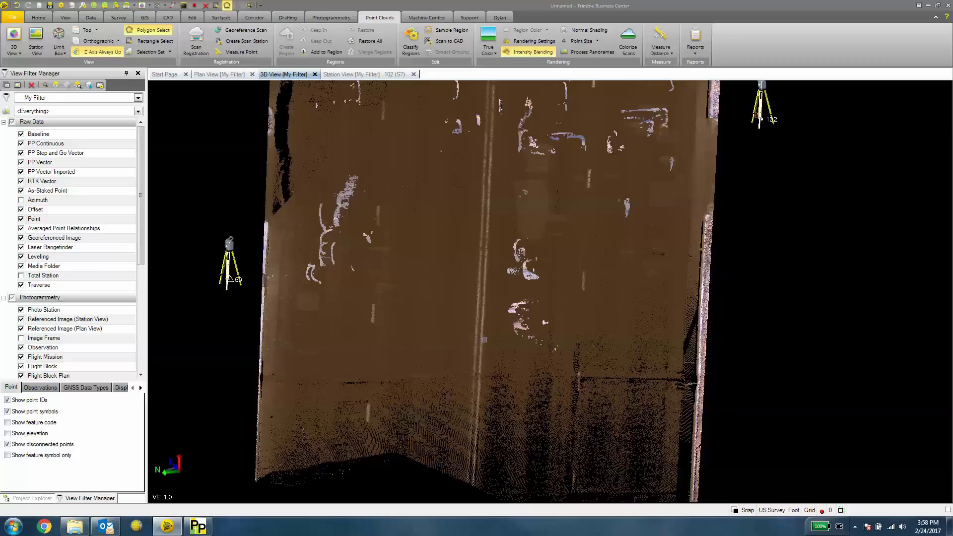
Compare the extracted ground with the leftover non-ground points in the 3D view, and hide the Roadway region in the view filter.
{"action": "scroll", "coordinate": [484, 339], "scroll_direction": "down", "scroll_amount": 5}
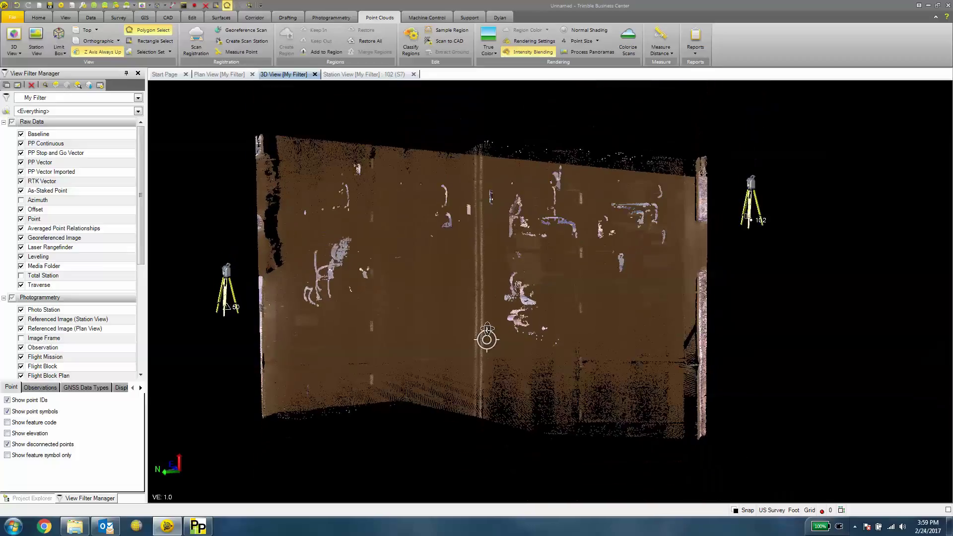
{"action": "scroll", "coordinate": [487, 332], "scroll_direction": "up", "scroll_amount": 5}
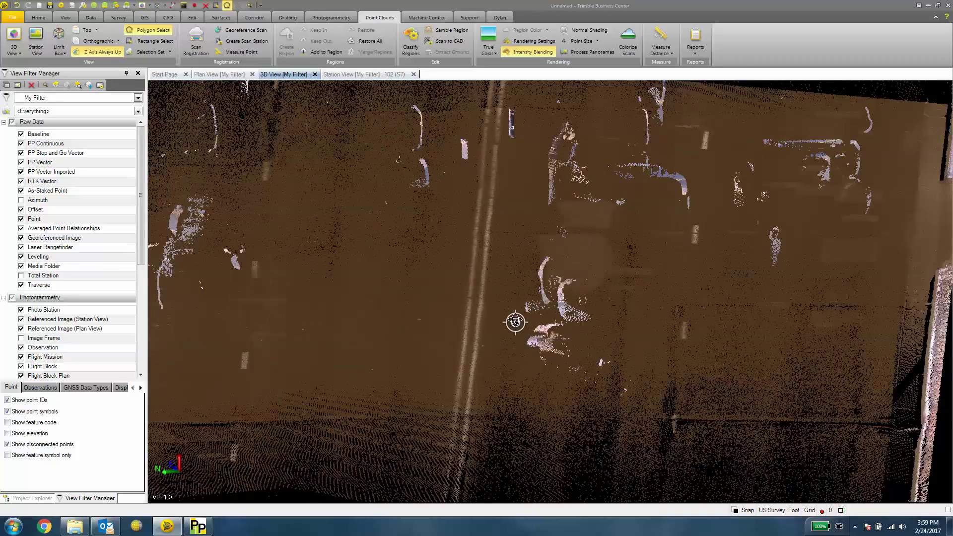
{"action": "left_click_drag", "start_coordinate": [515, 322], "coordinate": [477, 321]}
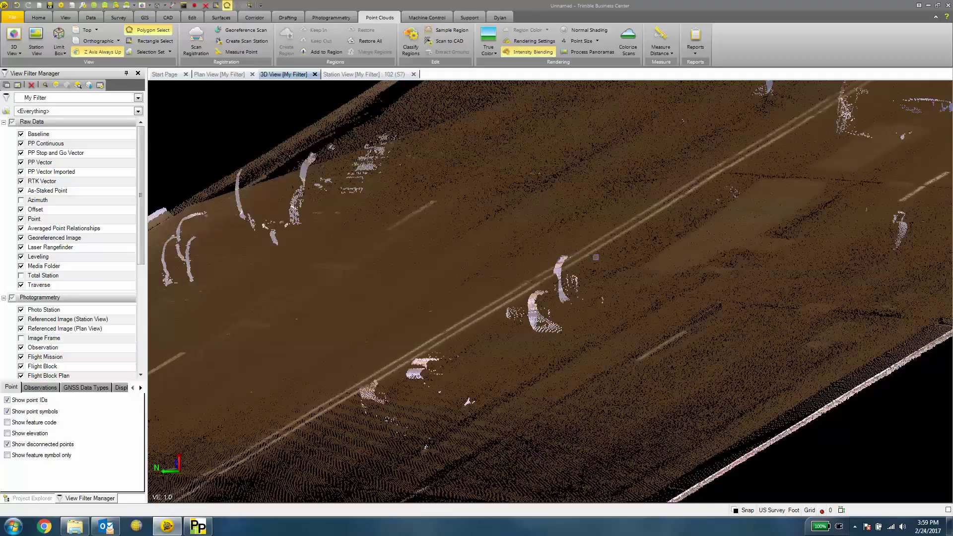
{"action": "scroll", "coordinate": [596, 258], "scroll_direction": "down", "scroll_amount": 3}
{"action": "scroll", "coordinate": [516, 310], "scroll_direction": "up", "scroll_amount": 1}
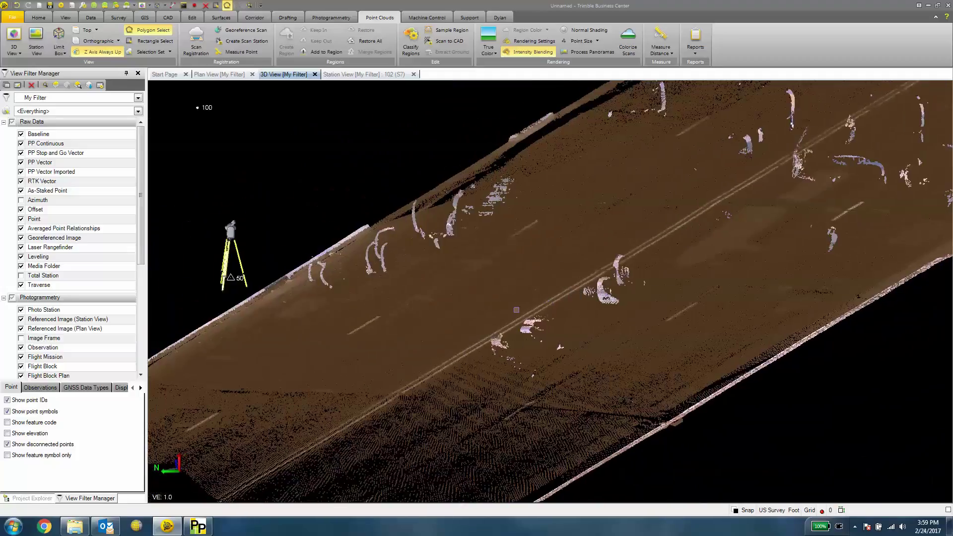
{"action": "middle_click_drag", "start_coordinate": [517, 310], "coordinate": [341, 345]}
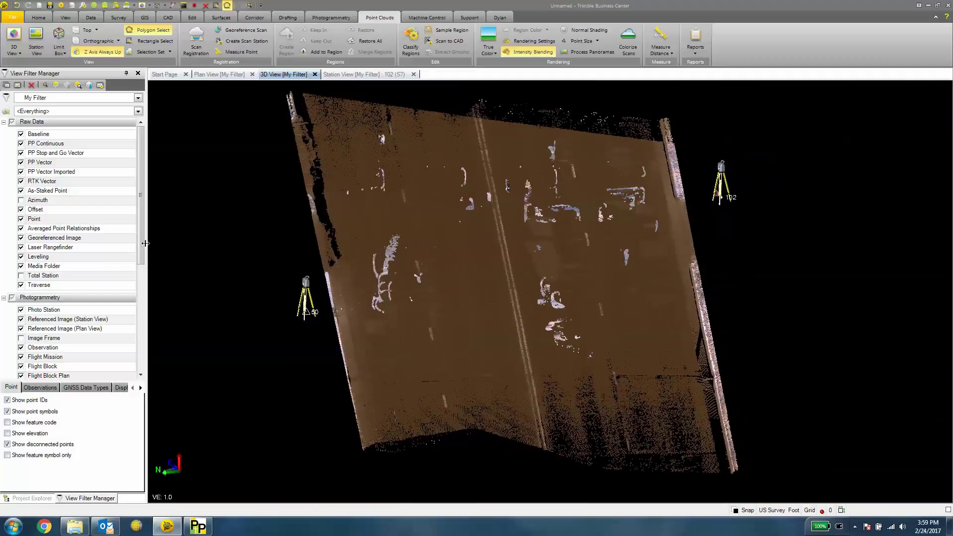
{"action": "scroll", "coordinate": [74, 249], "scroll_direction": "down", "scroll_amount": 5}
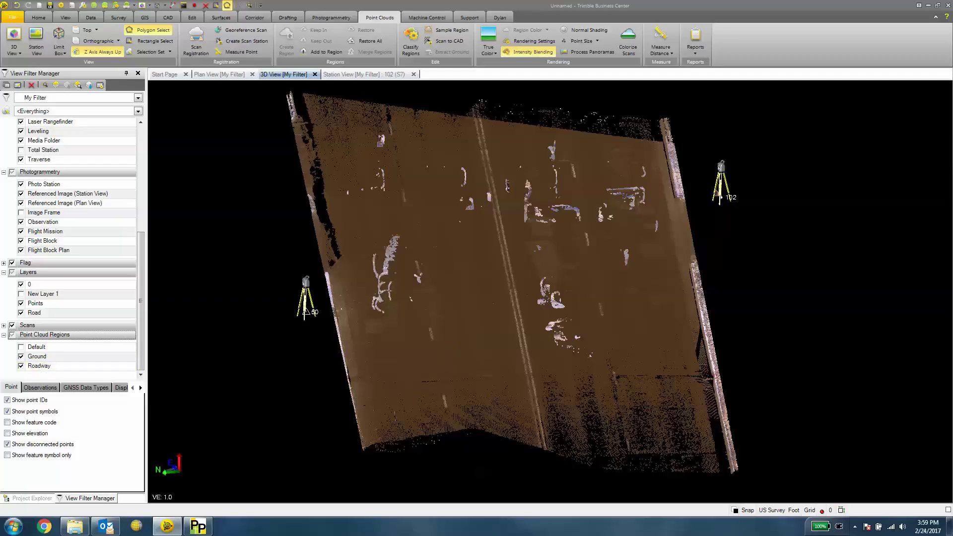
{"action": "left_click", "coordinate": [20, 366]}
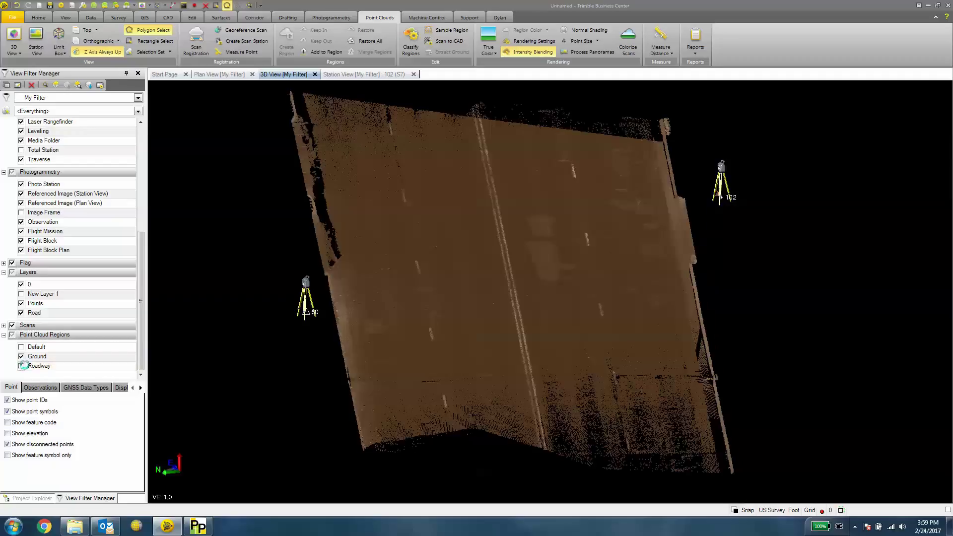
Examine the Ground region by itself in the 3D view, close up, at a low angle and from above.
{"action": "middle_click_drag", "start_coordinate": [565, 294], "coordinate": [522, 314]}
{"action": "scroll", "coordinate": [522, 314], "scroll_direction": "up", "scroll_amount": 10}
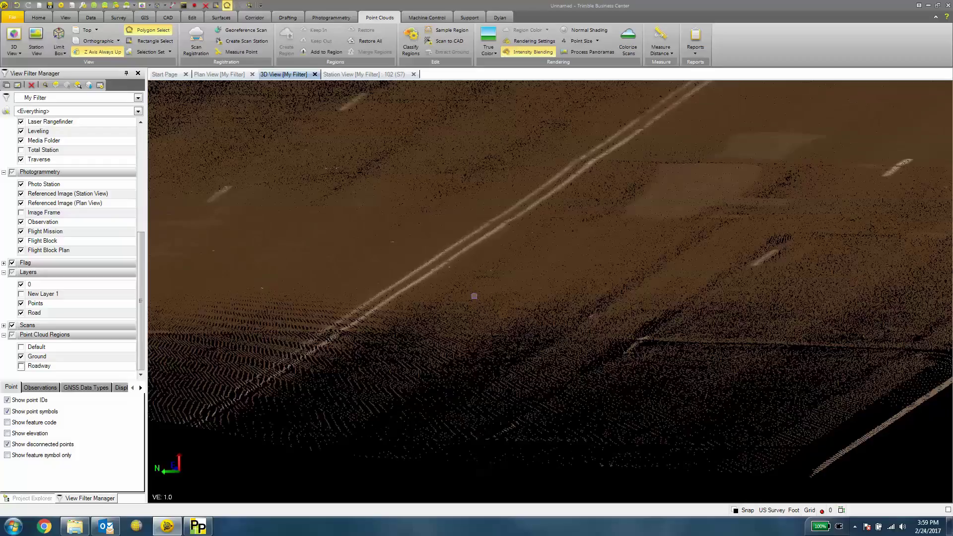
{"action": "scroll", "coordinate": [495, 304], "scroll_direction": "down", "scroll_amount": 5}
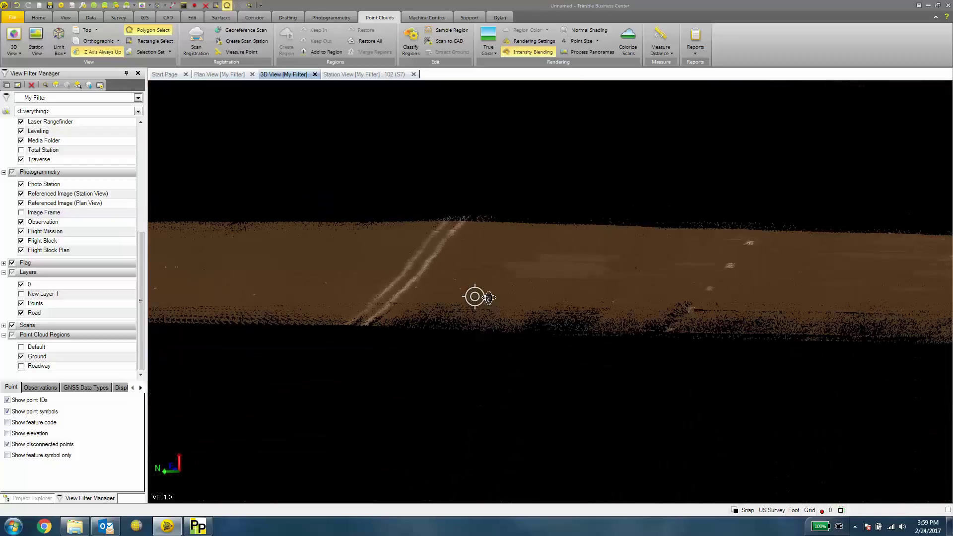
{"action": "scroll", "coordinate": [489, 300], "scroll_direction": "up", "scroll_amount": 6}
{"action": "scroll", "coordinate": [489, 301], "scroll_direction": "down", "scroll_amount": 6}
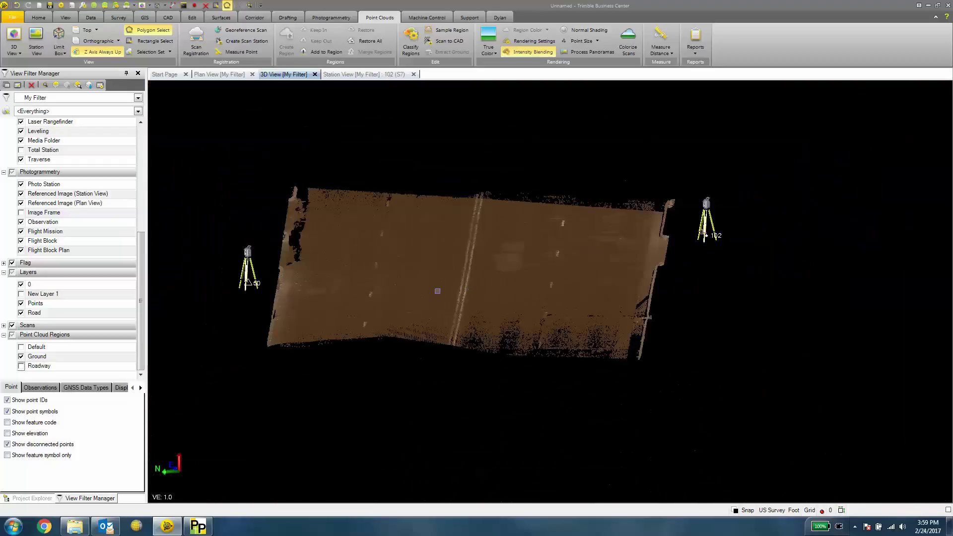
{"action": "middle_click_drag", "start_coordinate": [437, 291], "coordinate": [465, 340]}
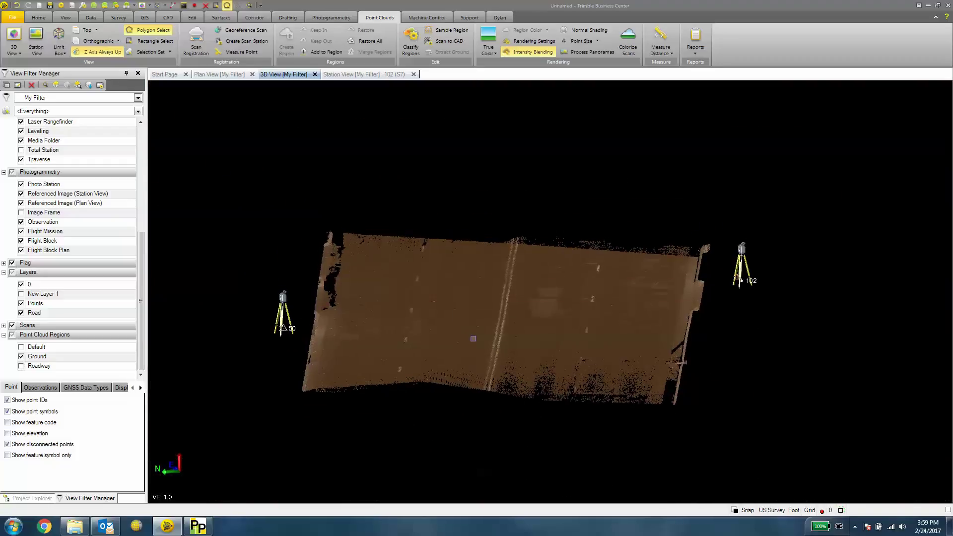
{"action": "middle_click_drag", "start_coordinate": [473, 338], "coordinate": [738, 336]}
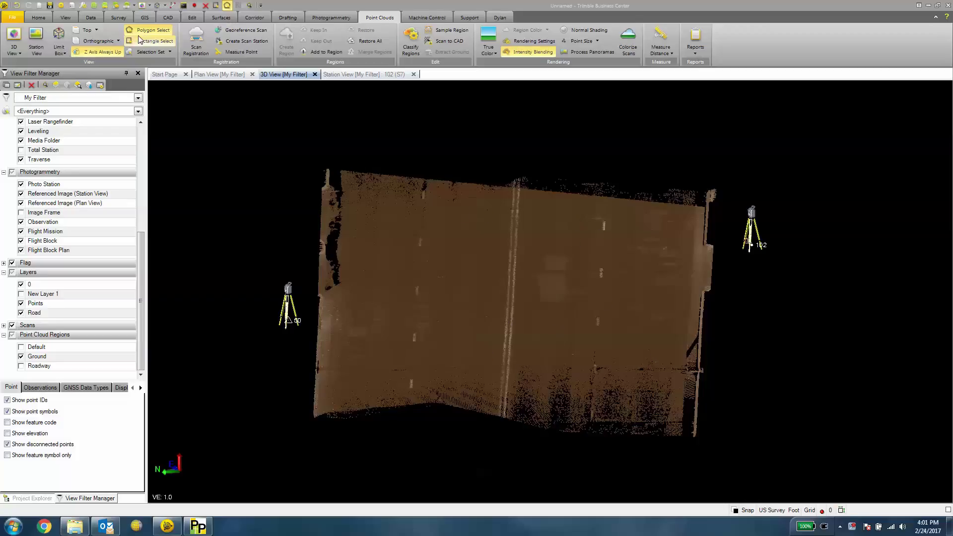
Create a surface named Road Surface with the color Orange and the classification Unclassified.
{"action": "left_click", "coordinate": [211, 21]}
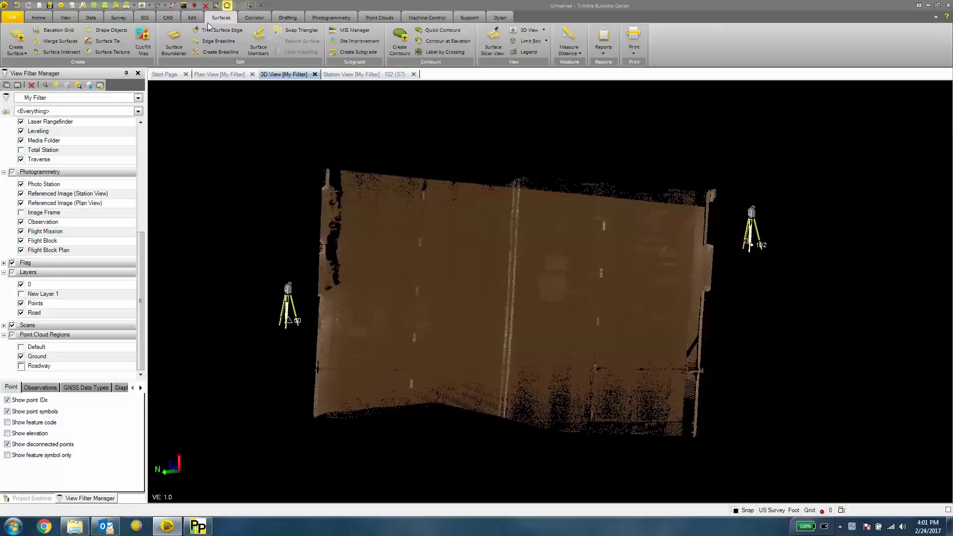
{"action": "left_click", "coordinate": [16, 39]}
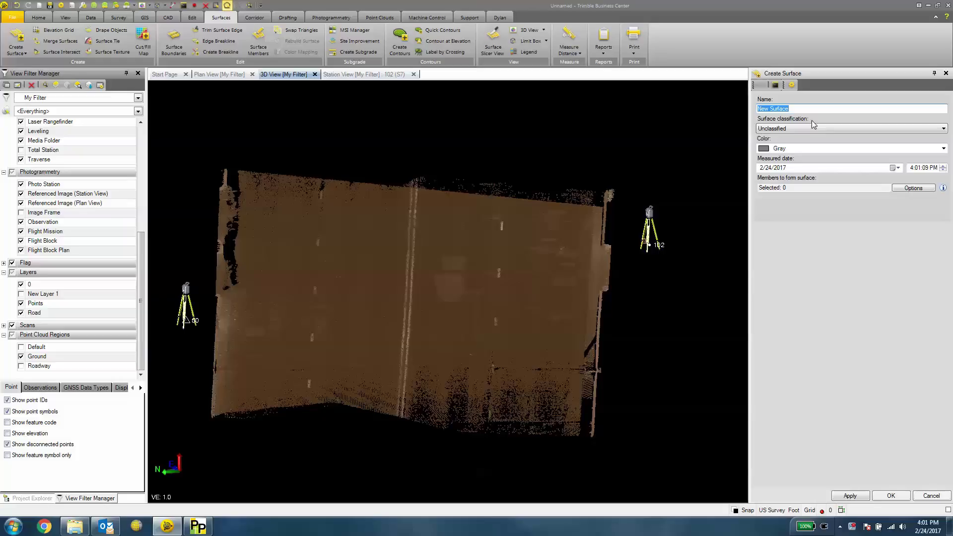
{"action": "type", "text": "Road"}
{"action": "left_click", "coordinate": [944, 149]}
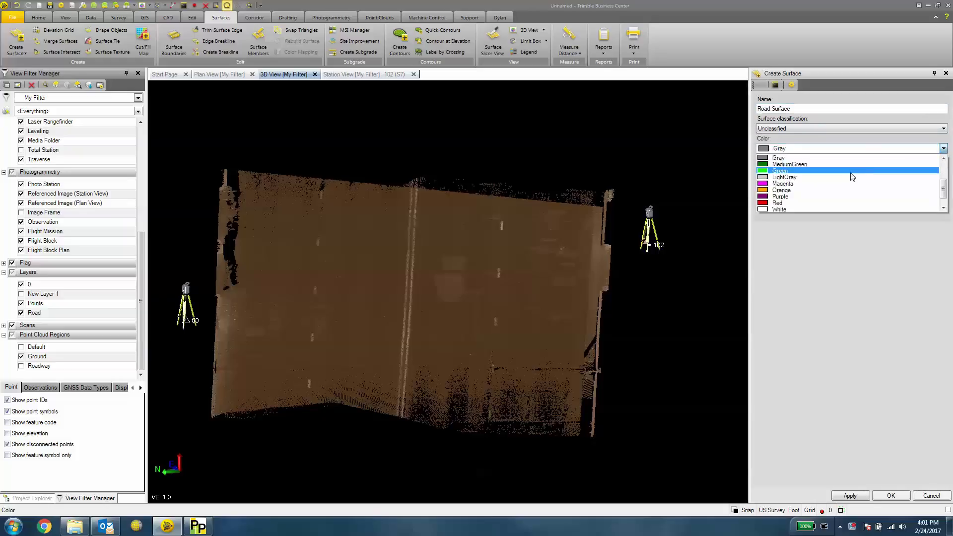
{"action": "left_click", "coordinate": [779, 190]}
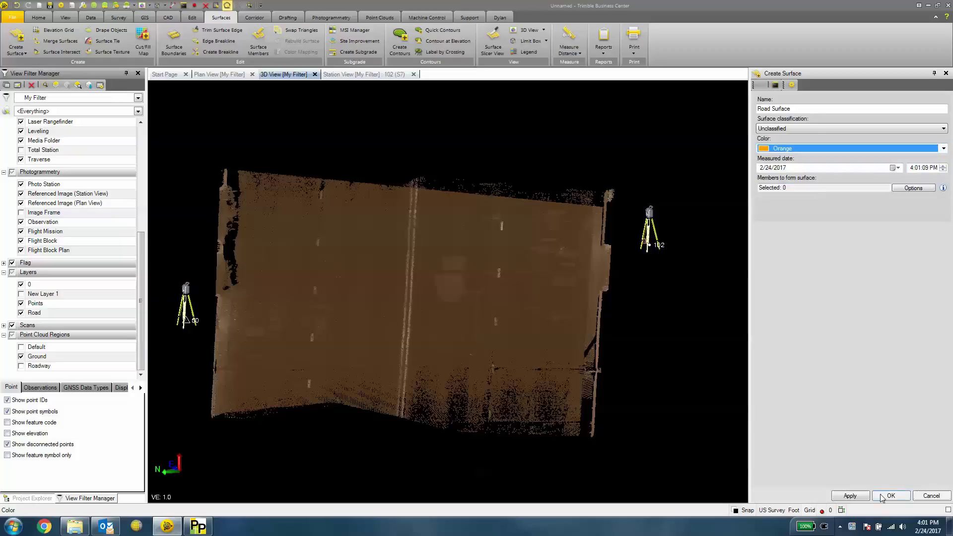
{"action": "left_click", "coordinate": [824, 129]}
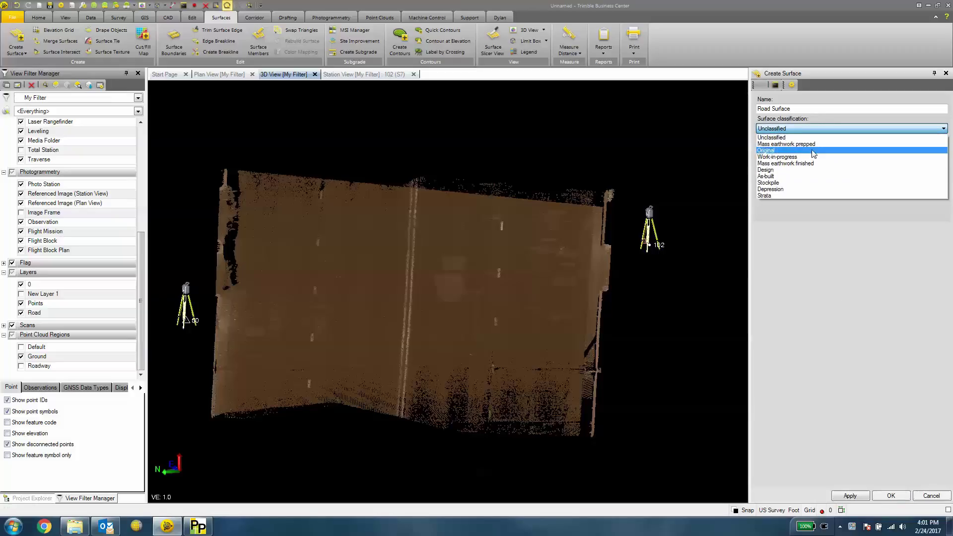
{"action": "left_click", "coordinate": [804, 244]}
{"action": "left_click", "coordinate": [868, 499]}
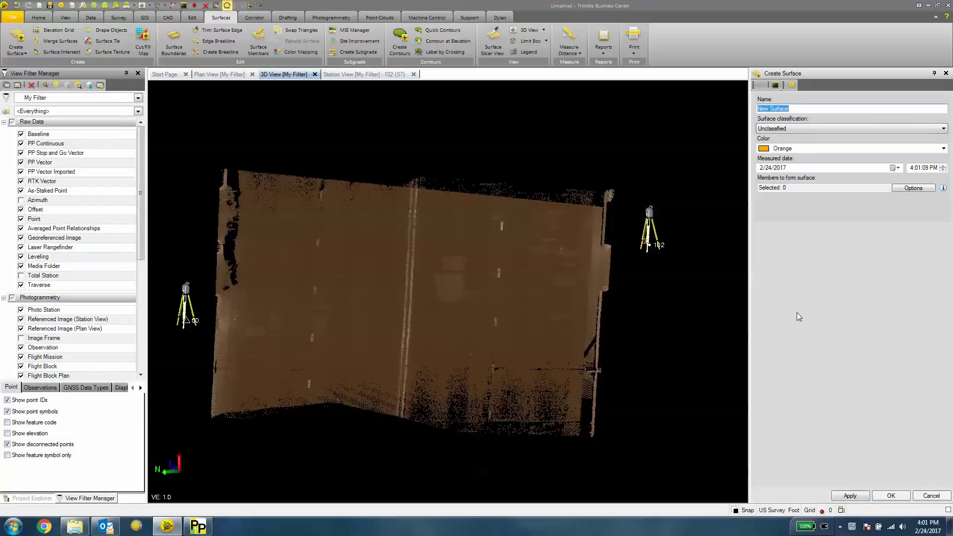
Create another orange surface with the Ground point cloud region as its member.
{"action": "left_click", "coordinate": [825, 187]}
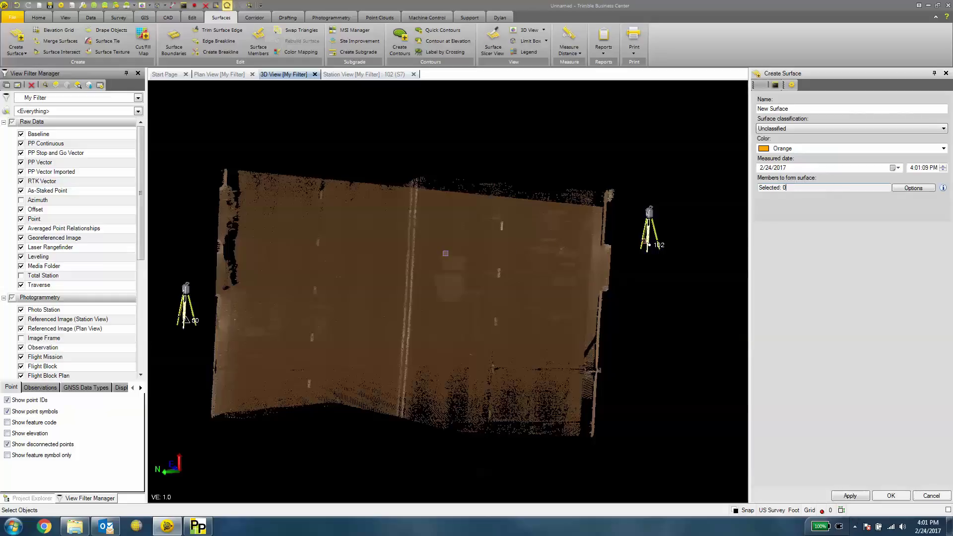
{"action": "left_click", "coordinate": [445, 254]}
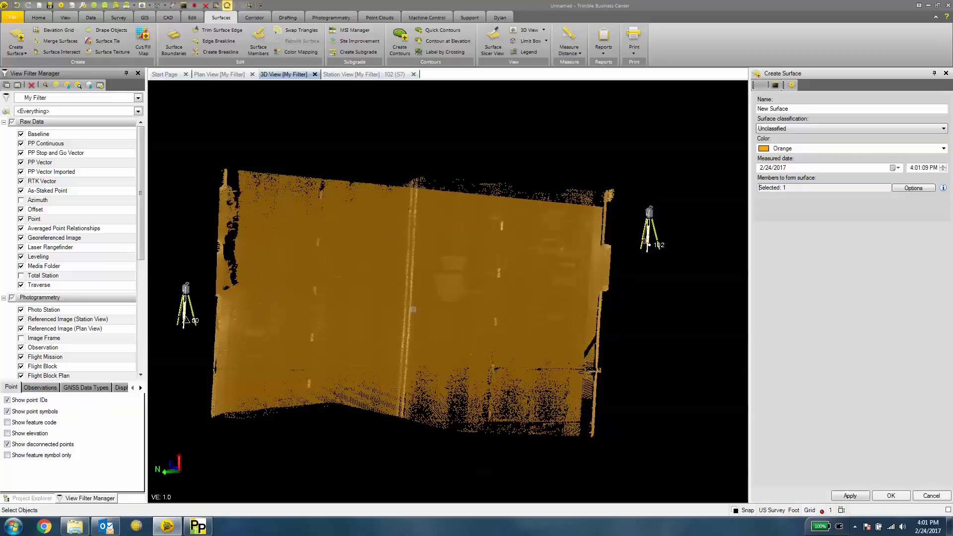
{"action": "left_click", "coordinate": [850, 496]}
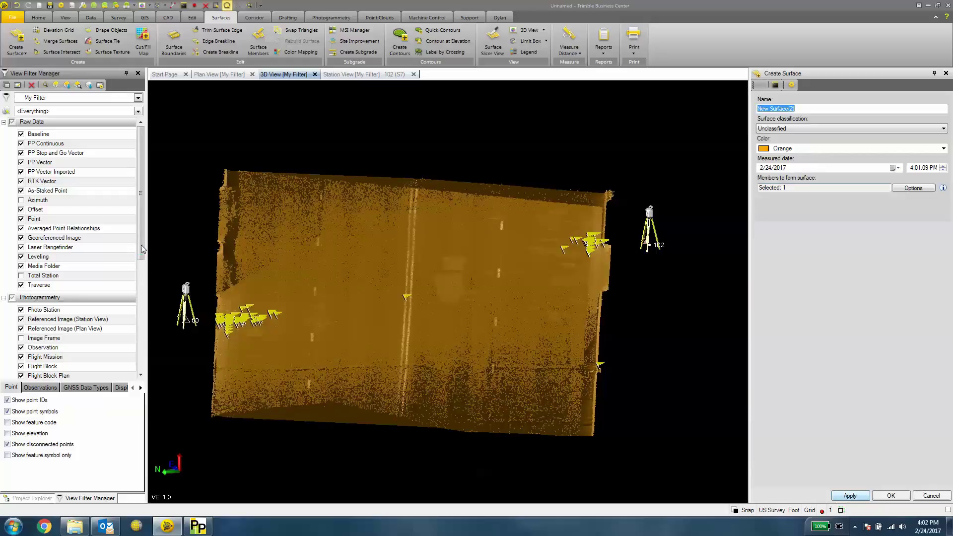
Hide all point cloud regions in the view filter and inspect the orange ground surface in 3D, close up and from above.
{"action": "left_click_drag", "start_coordinate": [143, 267], "coordinate": [144, 355]}
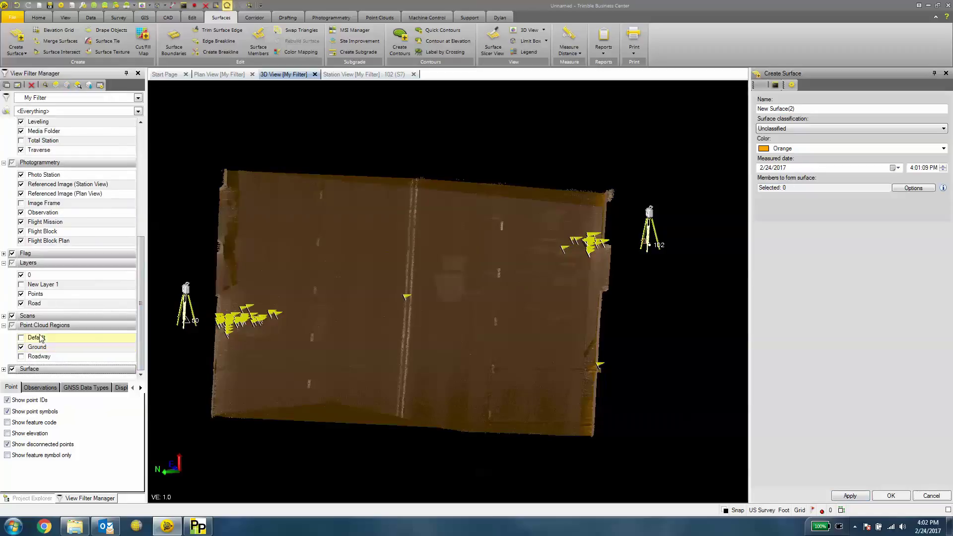
{"action": "left_click", "coordinate": [13, 326]}
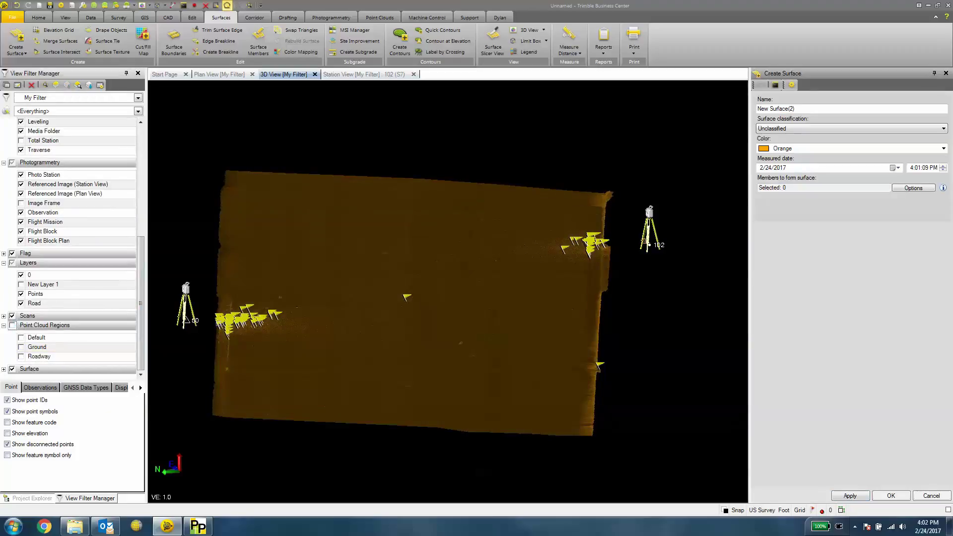
{"action": "middle_click_drag", "start_coordinate": [326, 323], "coordinate": [336, 321]}
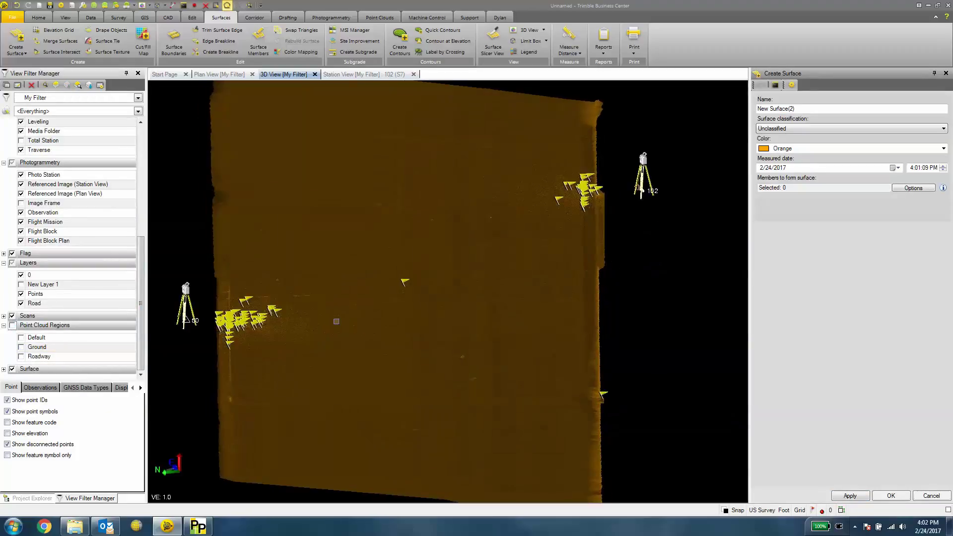
{"action": "scroll", "coordinate": [375, 345], "scroll_direction": "up", "scroll_amount": 5}
{"action": "middle_click_drag", "start_coordinate": [409, 344], "coordinate": [133, 349]}
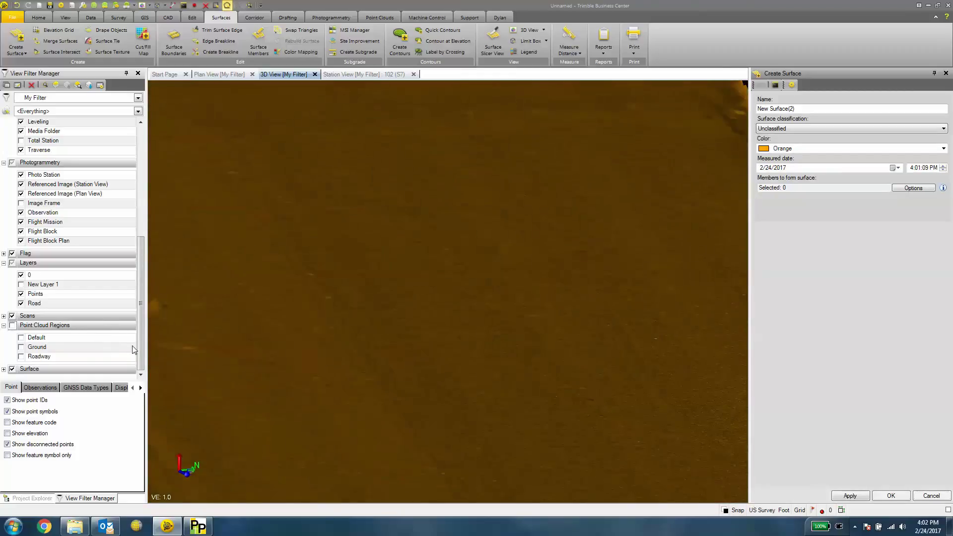
{"action": "scroll", "coordinate": [452, 365], "scroll_direction": "down", "scroll_amount": 5}
{"action": "middle_click_drag", "start_coordinate": [452, 365], "coordinate": [418, 374]}
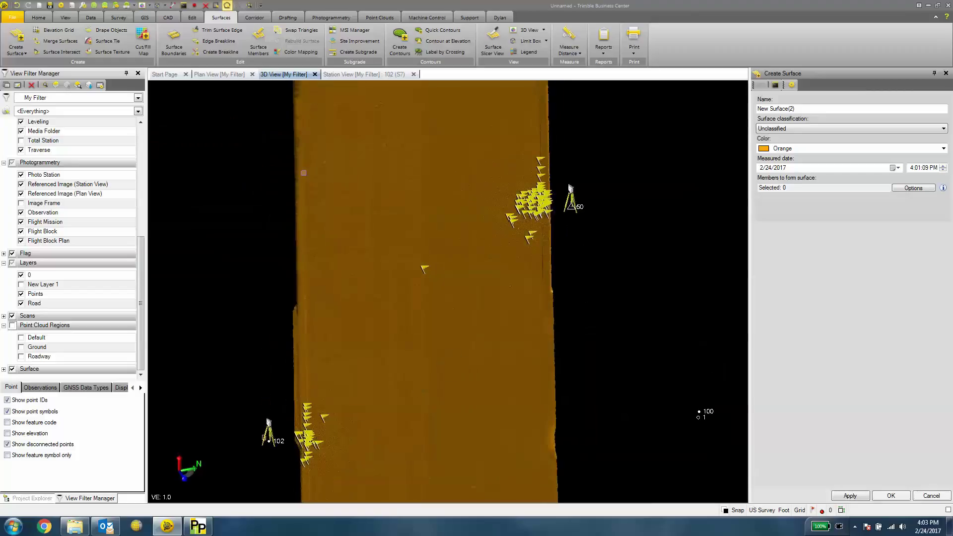
Examine the flagged areas of the orange ground surface in the 3D view and review their warnings in the flags list.
{"action": "scroll", "coordinate": [373, 212], "scroll_direction": "down", "scroll_amount": 3}
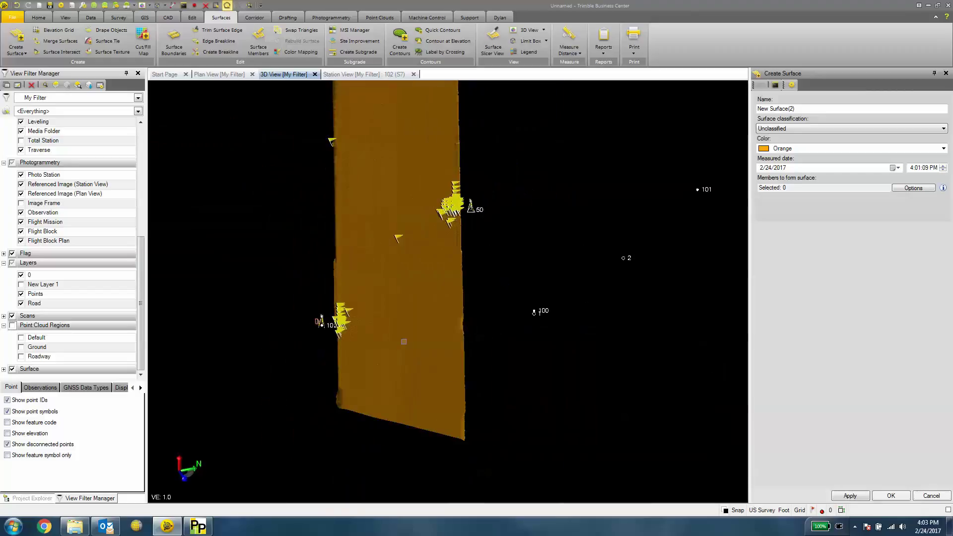
{"action": "middle_click_drag", "start_coordinate": [391, 234], "coordinate": [410, 287]}
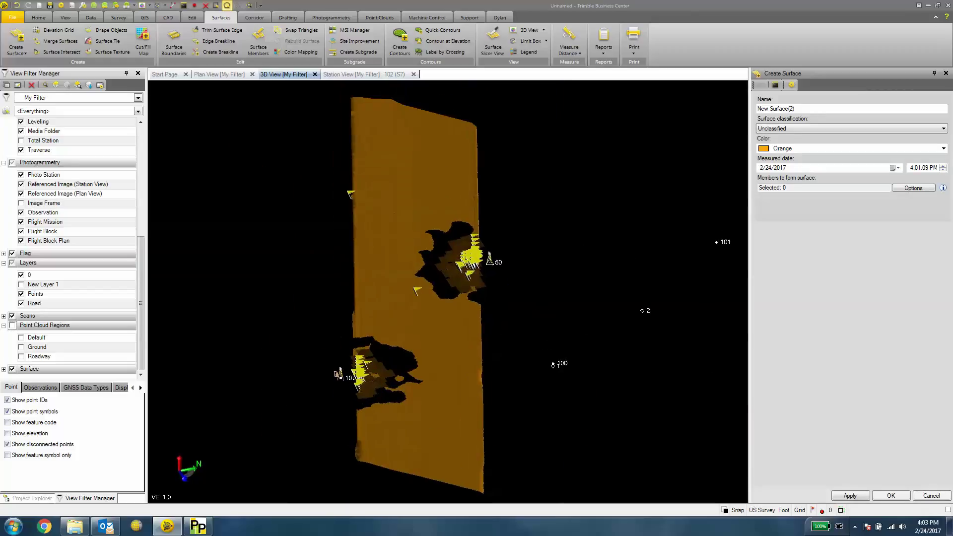
{"action": "scroll", "coordinate": [499, 263], "scroll_direction": "up", "scroll_amount": 5}
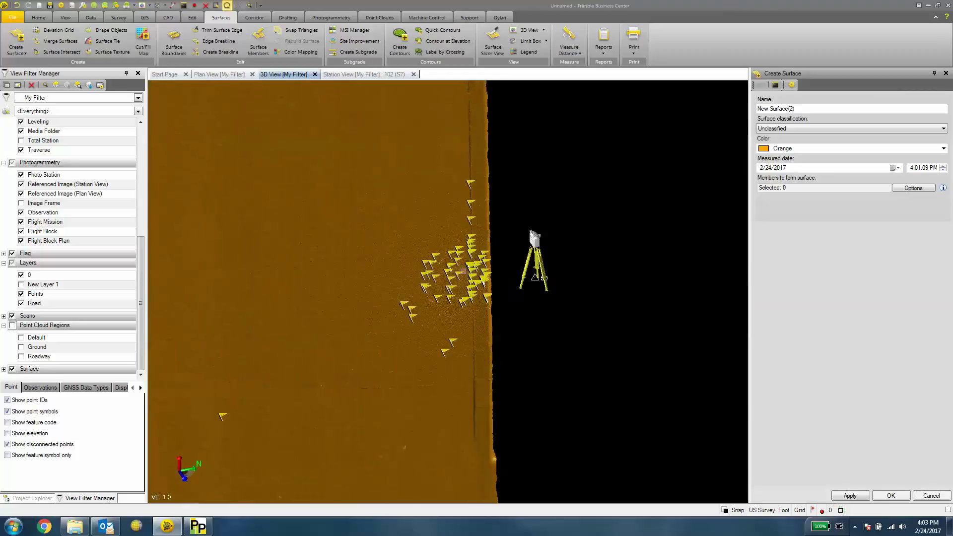
{"action": "scroll", "coordinate": [462, 271], "scroll_direction": "up", "scroll_amount": 2}
{"action": "middle_click_drag", "start_coordinate": [462, 271], "coordinate": [436, 272], "text": "shift"}
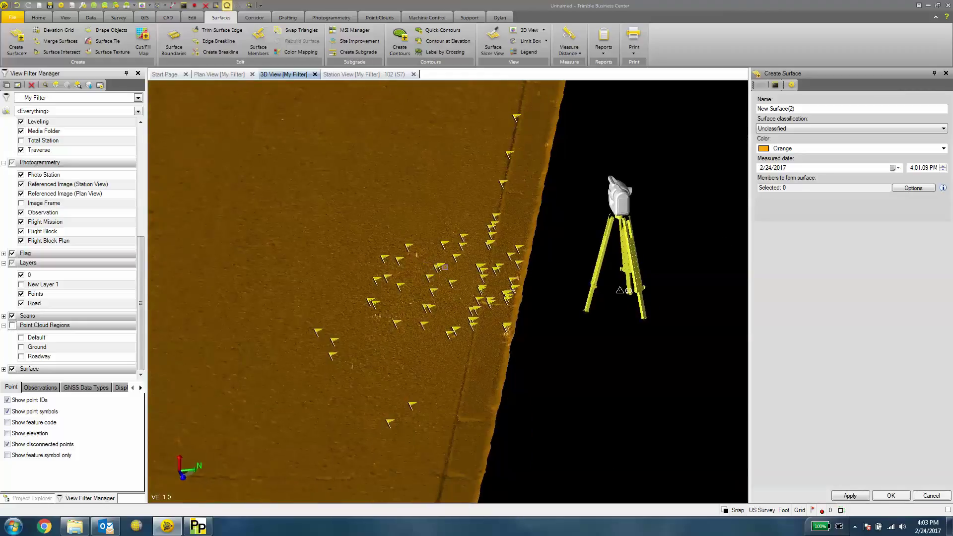
{"action": "left_click", "coordinate": [812, 510]}
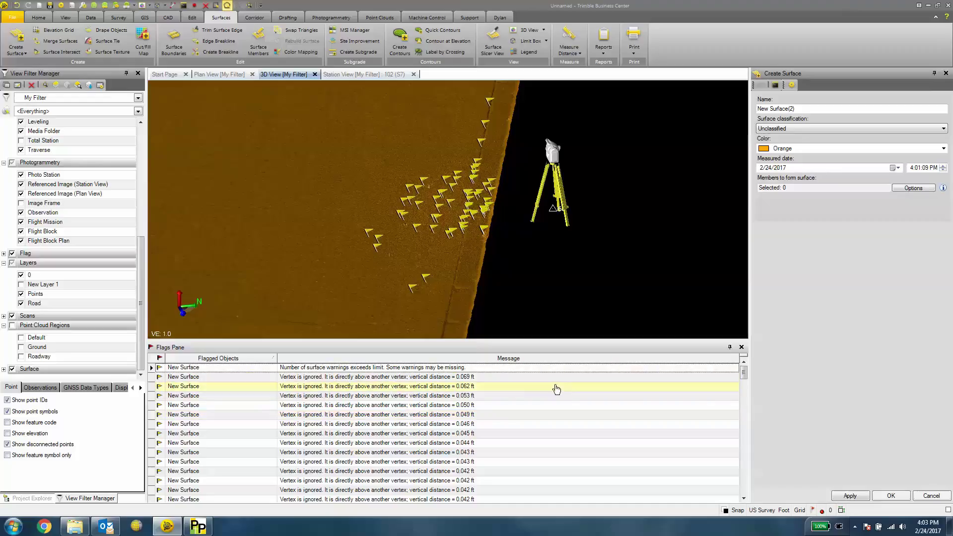
{"action": "left_click", "coordinate": [741, 348]}
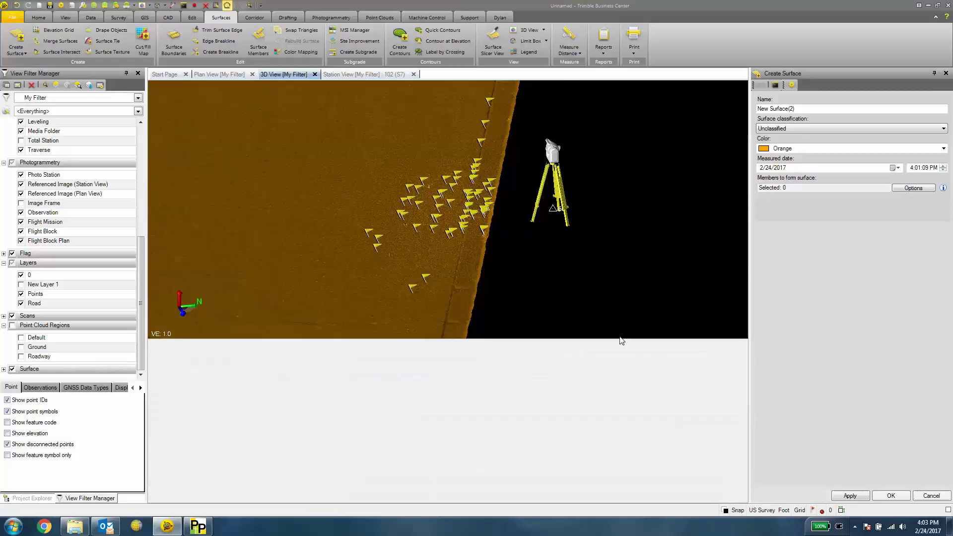
{"action": "scroll", "coordinate": [450, 290], "scroll_direction": "up", "scroll_amount": 3}
{"action": "scroll", "coordinate": [451, 289], "scroll_direction": "down", "scroll_amount": 5}
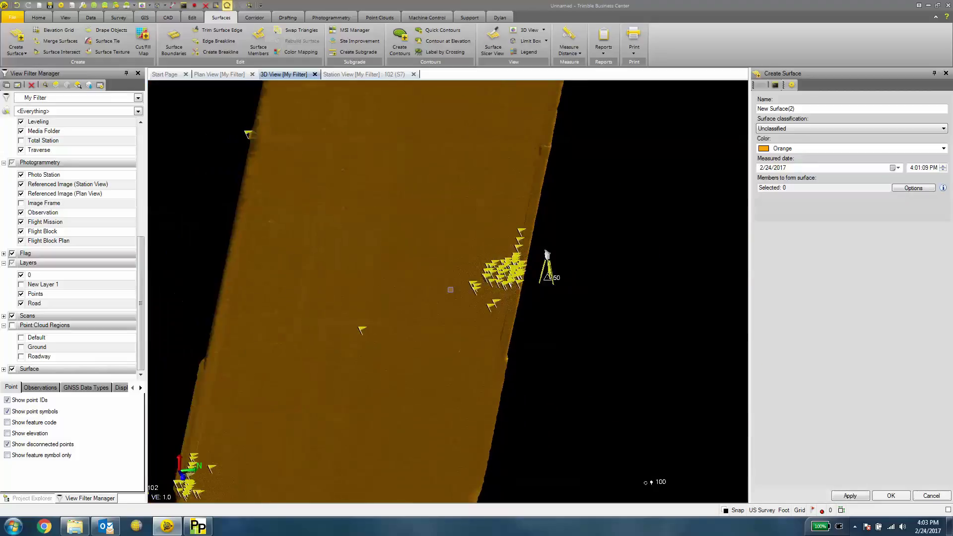
{"action": "middle_click_drag", "start_coordinate": [405, 315], "coordinate": [294, 314]}
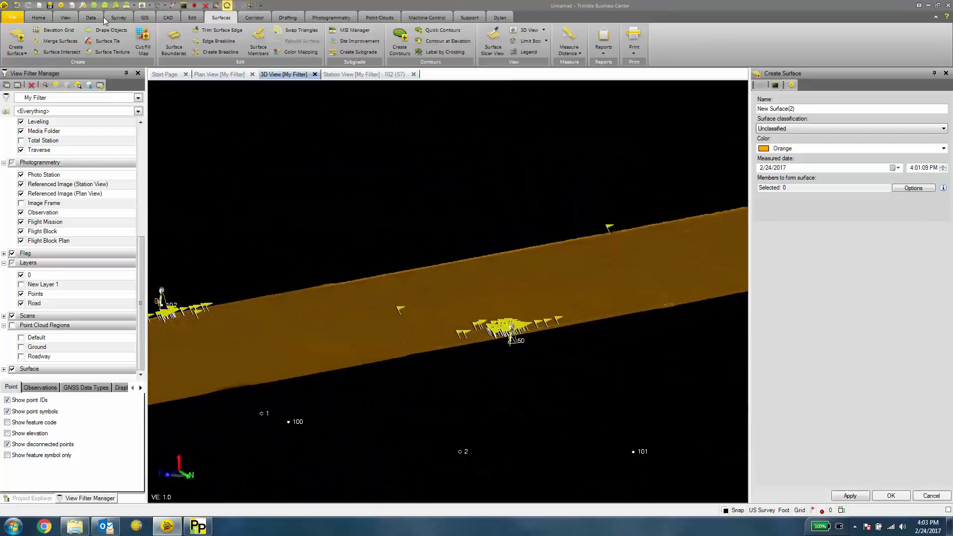
{"action": "left_click", "coordinate": [42, 19]}
{"action": "left_click", "coordinate": [37, 43]}
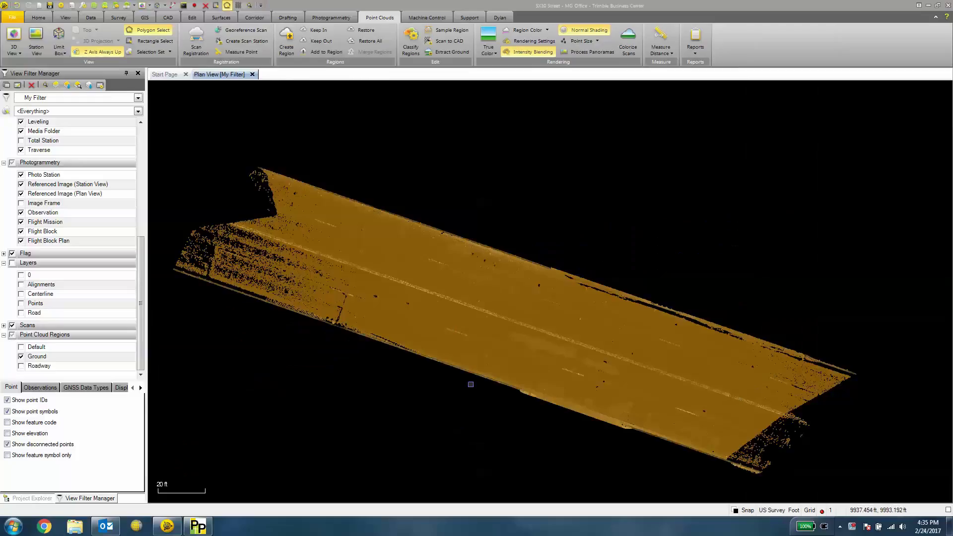
Select the Ground point cloud region in the plan view and start a sample of it with the name prefix Sample Ground.
{"action": "left_click", "coordinate": [470, 406]}
{"action": "scroll", "coordinate": [506, 321], "scroll_direction": "up", "scroll_amount": 3}
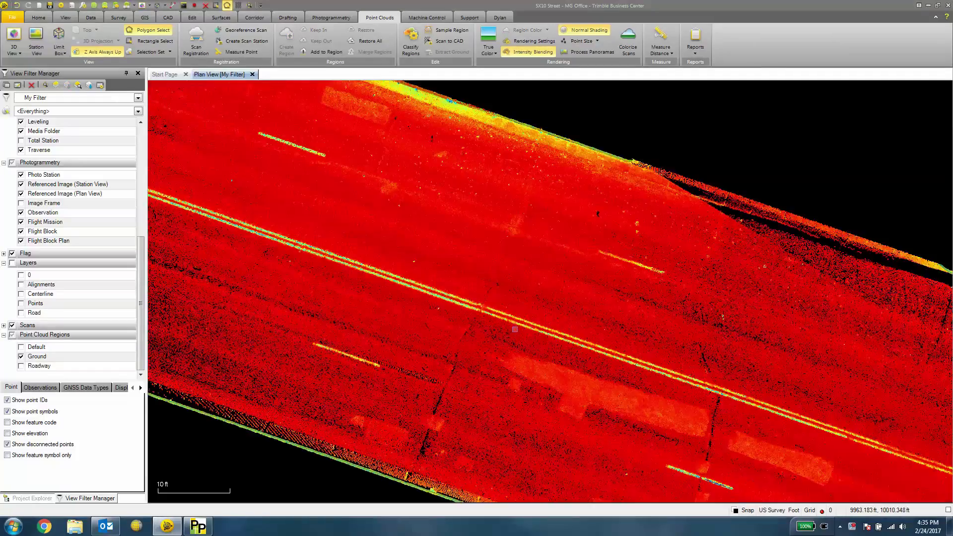
{"action": "left_click", "coordinate": [515, 330]}
{"action": "scroll", "coordinate": [729, 427], "scroll_direction": "down", "scroll_amount": 5}
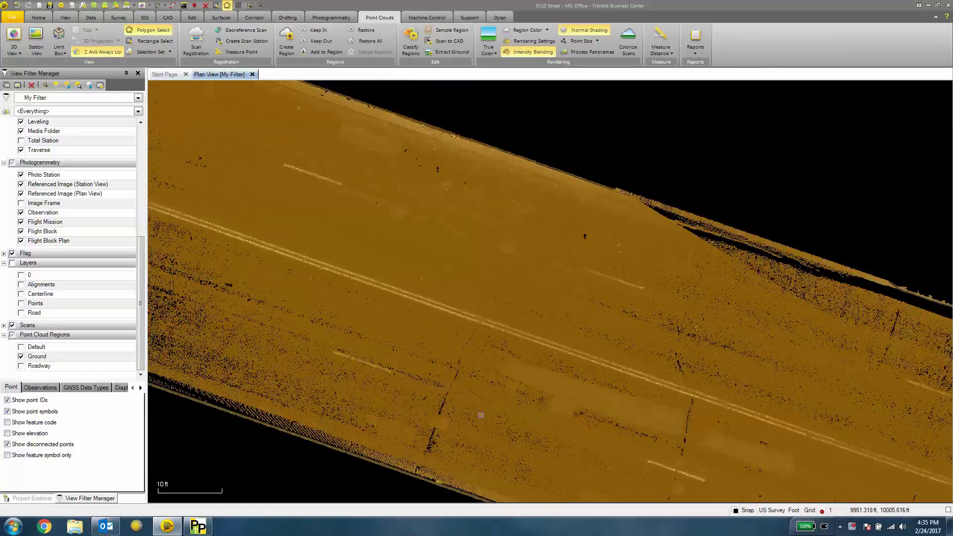
{"action": "middle_click_drag", "start_coordinate": [437, 441], "coordinate": [461, 358]}
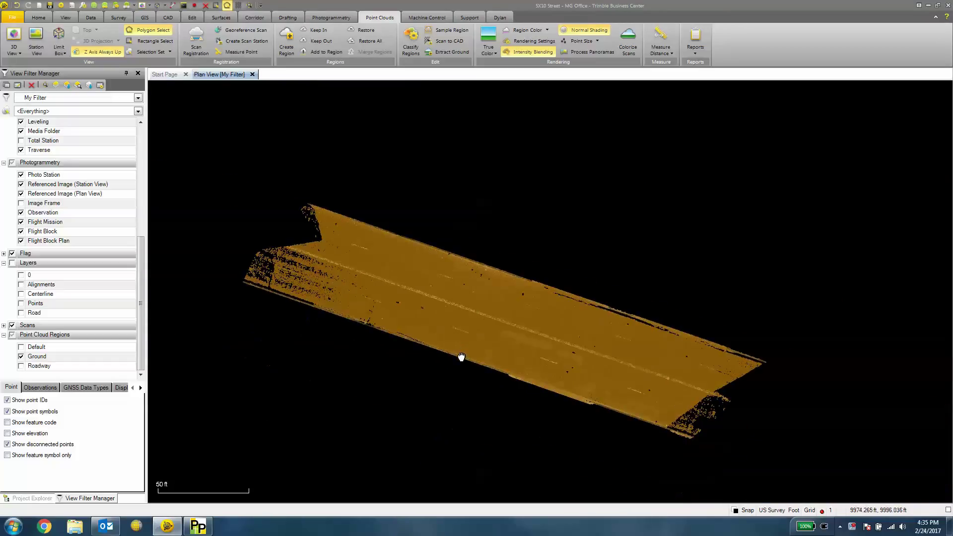
{"action": "scroll", "coordinate": [434, 379], "scroll_direction": "up", "scroll_amount": 1}
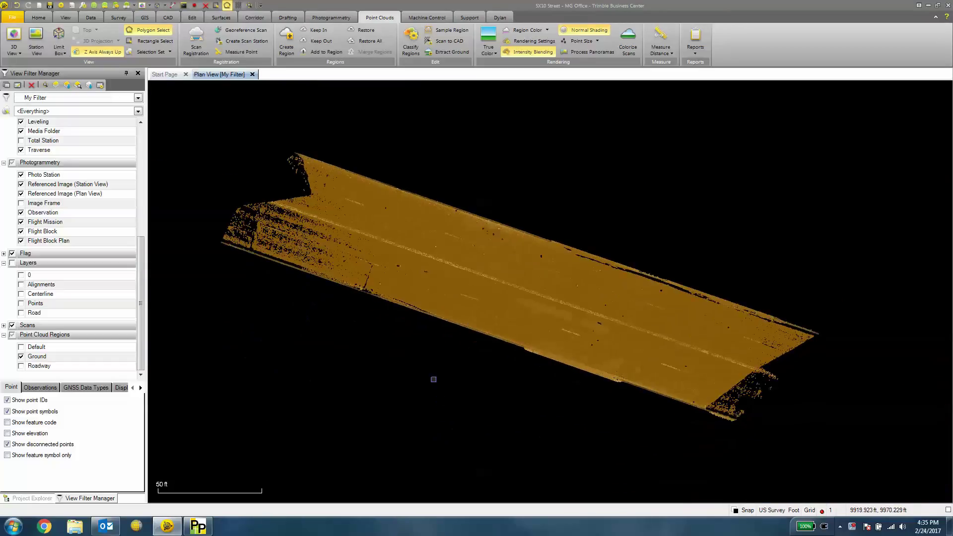
{"action": "left_click", "coordinate": [457, 32]}
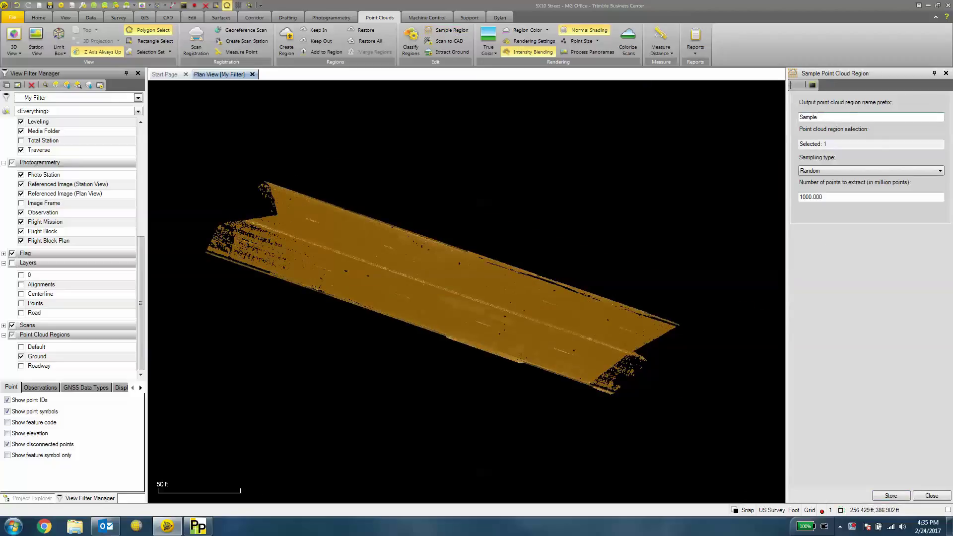
{"action": "type", "text": "Ground"}
{"action": "left_click", "coordinate": [849, 139]}
{"action": "left_click", "coordinate": [844, 173]}
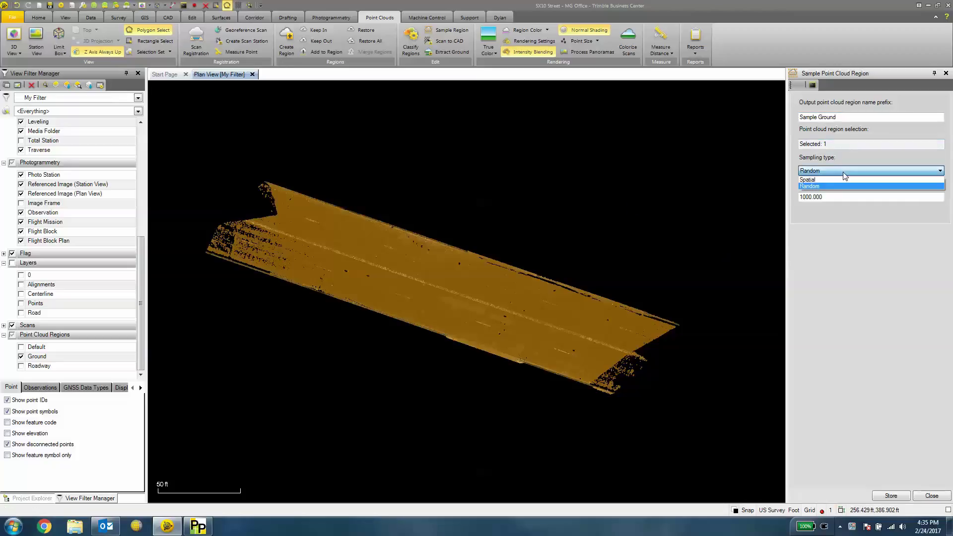
{"action": "left_click", "coordinate": [835, 180]}
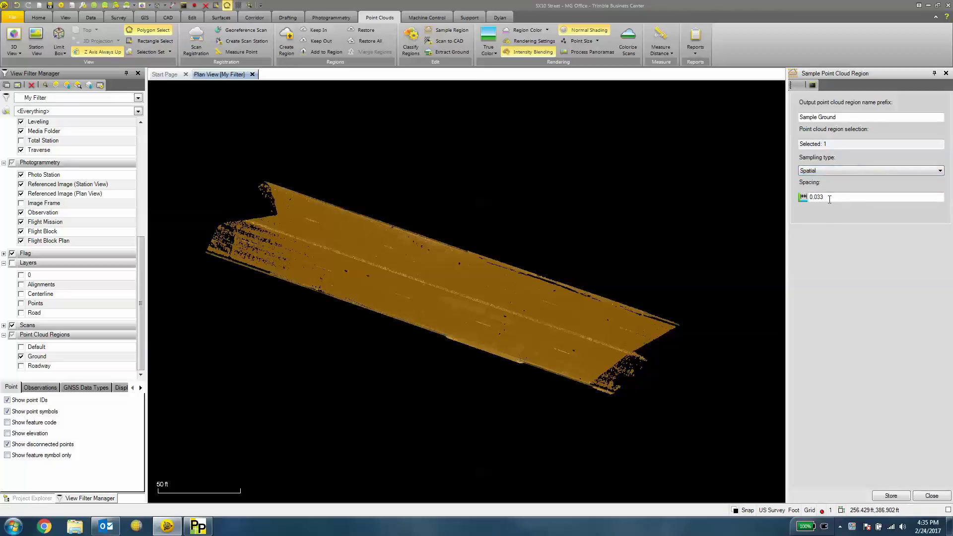
{"action": "left_click", "coordinate": [829, 170]}
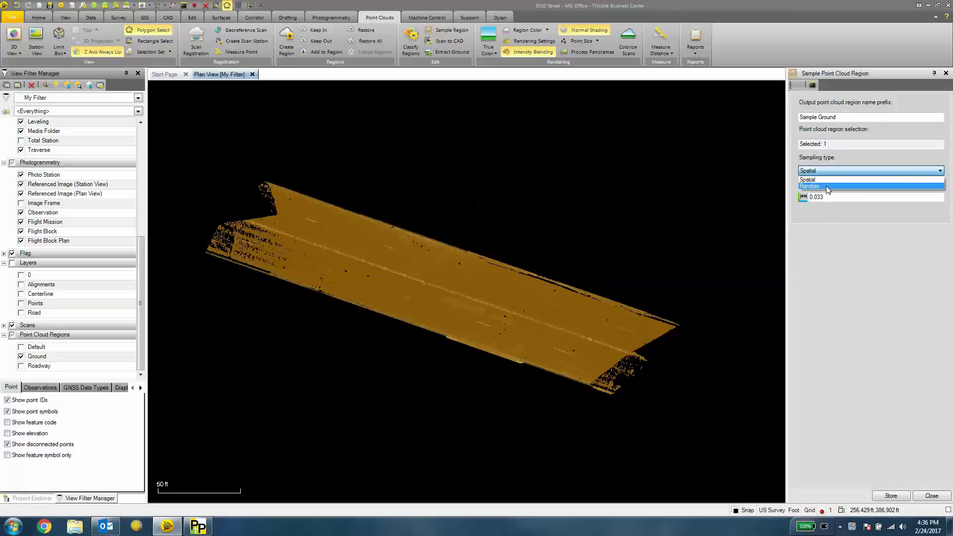
{"action": "left_click", "coordinate": [827, 187]}
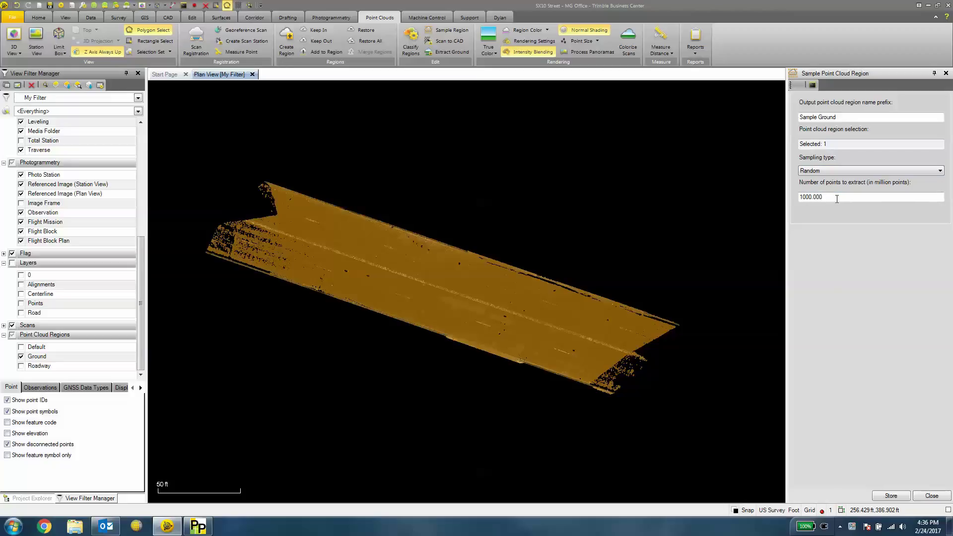
Extract a random sample of 0.25 million points from the Ground region.
{"action": "left_click", "coordinate": [837, 199]}
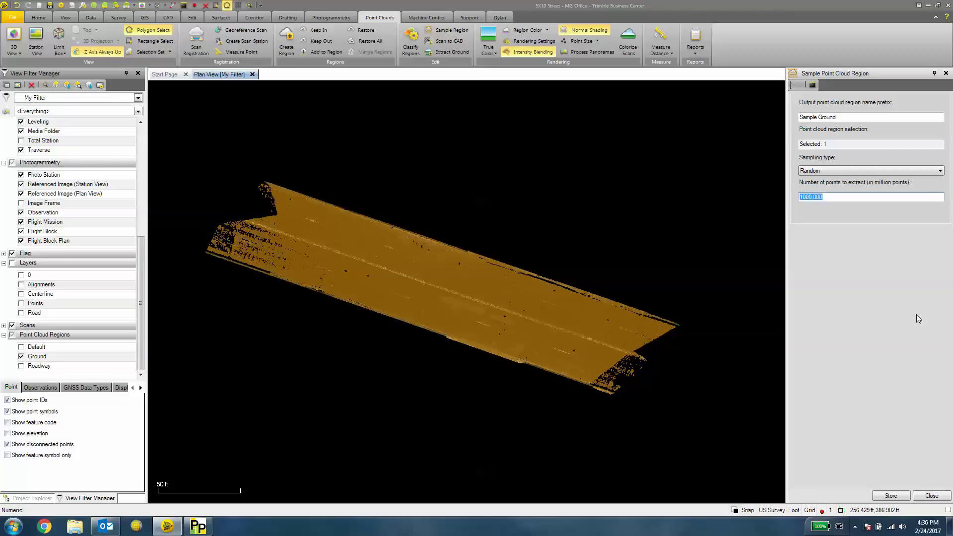
{"action": "type", "text": ".5"}
{"action": "left_click_drag", "start_coordinate": [824, 197], "coordinate": [791, 195]}
{"action": "type", "text": ".25"}
{"action": "left_click", "coordinate": [899, 497]}
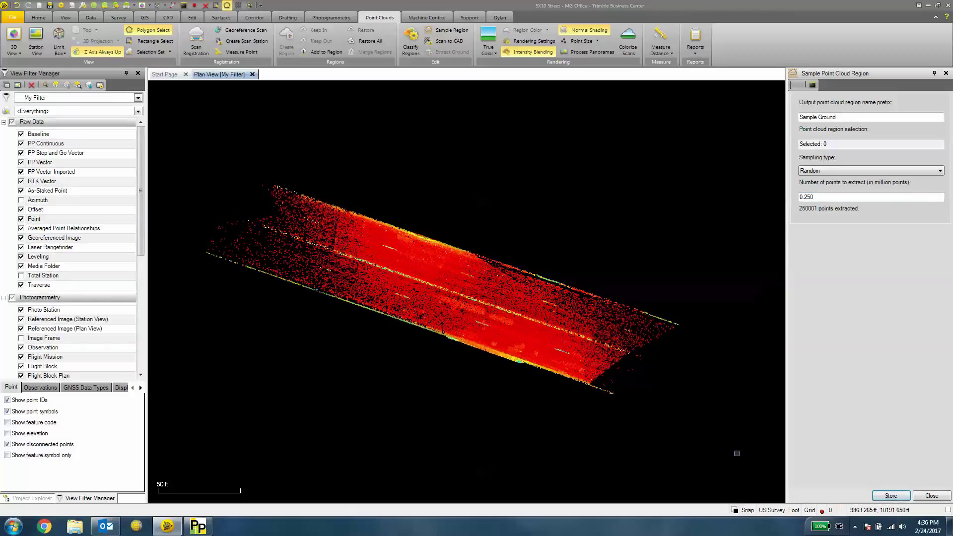
Examine the point density of the sampled ground region and its entry in the view filter, and close the sampling command.
{"action": "scroll", "coordinate": [499, 288], "scroll_direction": "up", "scroll_amount": 8}
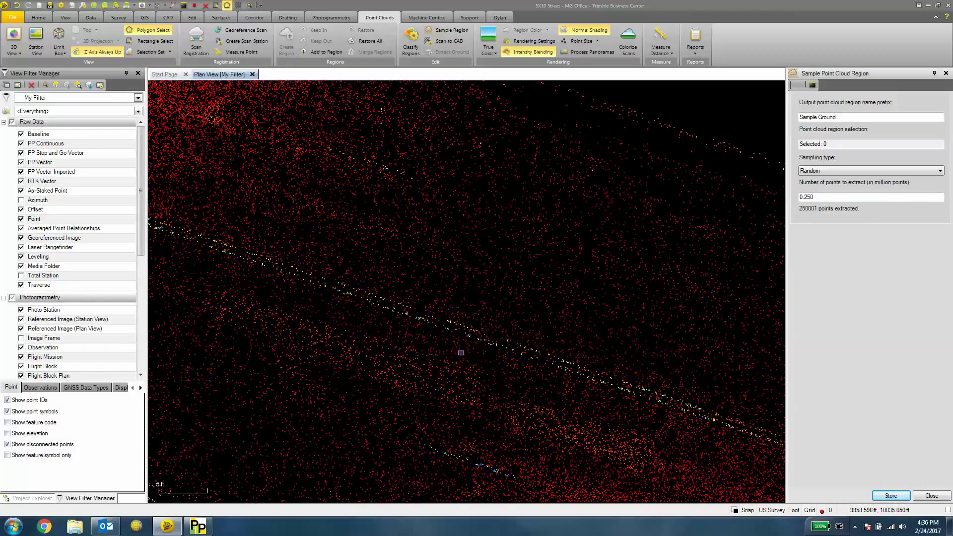
{"action": "scroll", "coordinate": [464, 350], "scroll_direction": "down", "scroll_amount": 2}
{"action": "middle_click_drag", "start_coordinate": [459, 342], "coordinate": [383, 334]}
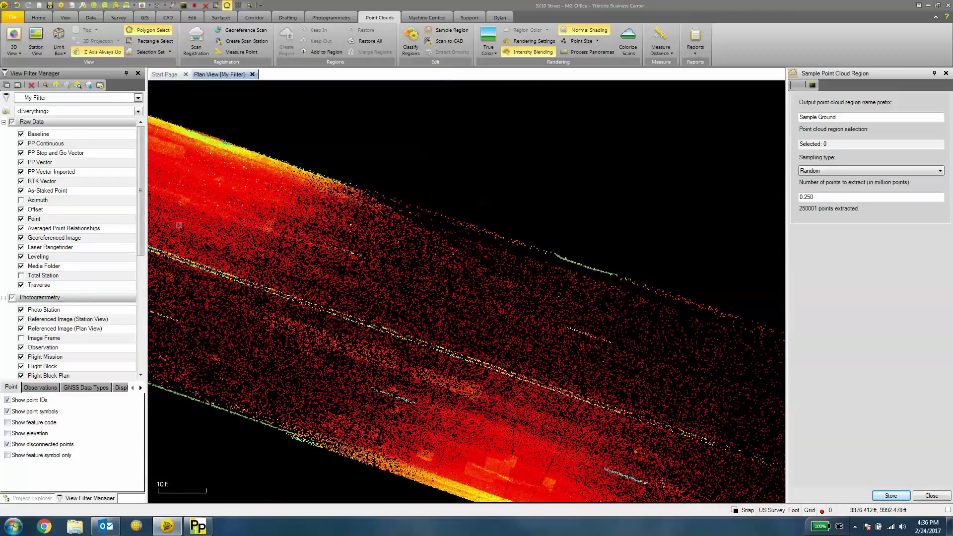
{"action": "left_click_drag", "start_coordinate": [142, 251], "coordinate": [143, 374]}
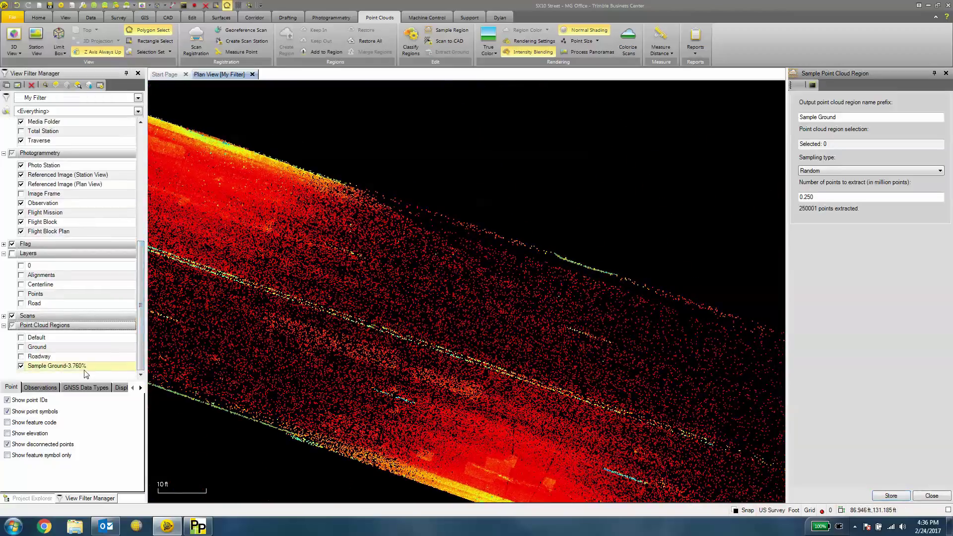
{"action": "left_click", "coordinate": [933, 498]}
{"action": "scroll", "coordinate": [361, 276], "scroll_direction": "down", "scroll_amount": 5}
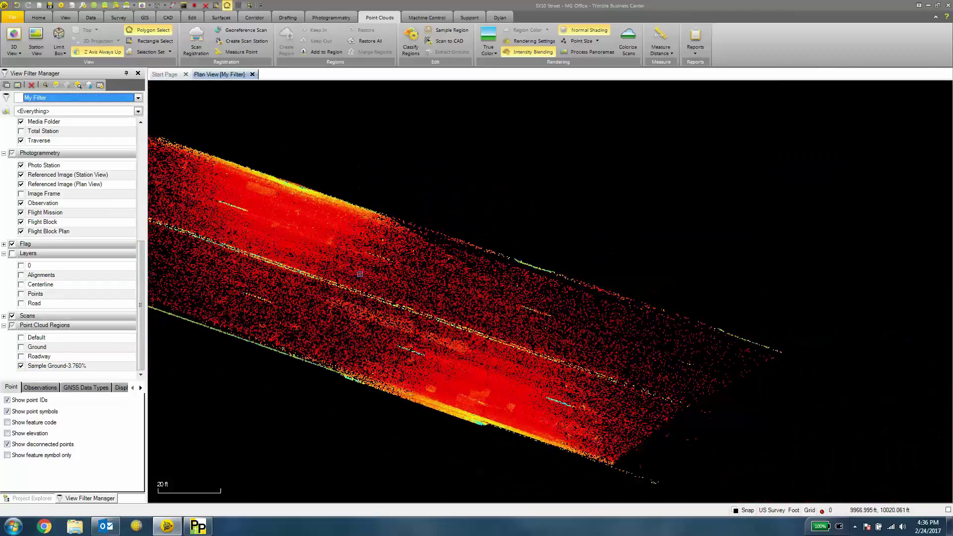
{"action": "middle_click_drag", "start_coordinate": [361, 276], "coordinate": [523, 293]}
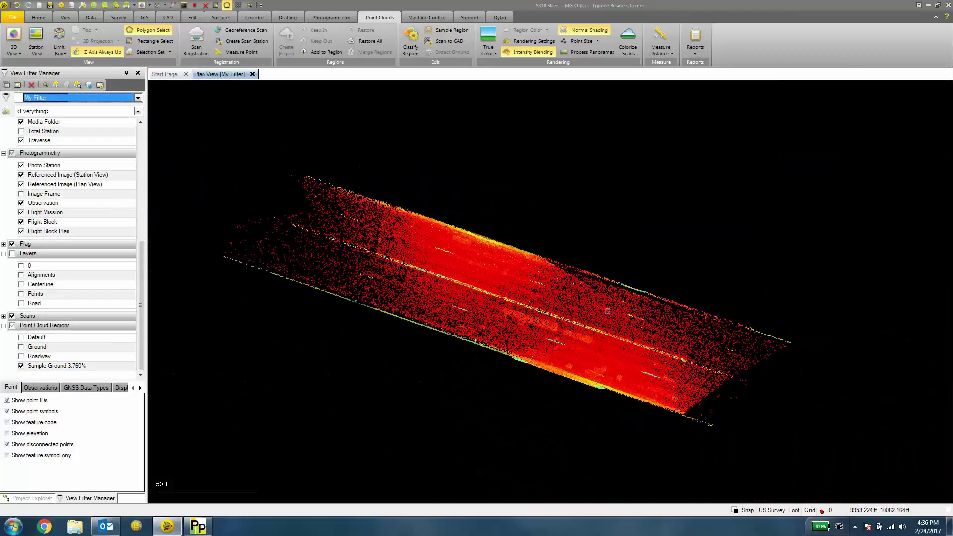
Select the sampled ground points by enclosing the whole road strip in a polygon in the plan view.
{"action": "left_click", "coordinate": [189, 134]}
{"action": "left_click", "coordinate": [864, 310]}
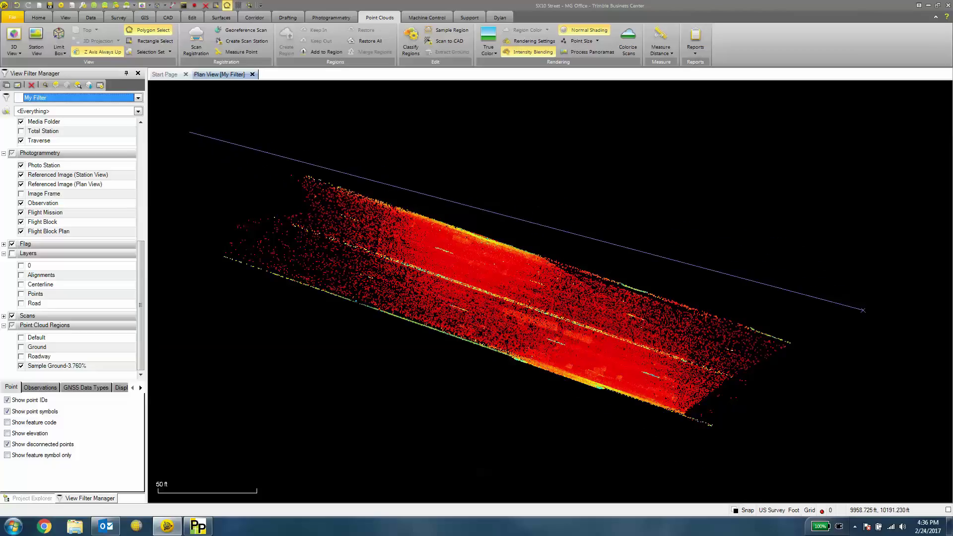
{"action": "left_click", "coordinate": [843, 421]}
{"action": "left_click", "coordinate": [575, 410]}
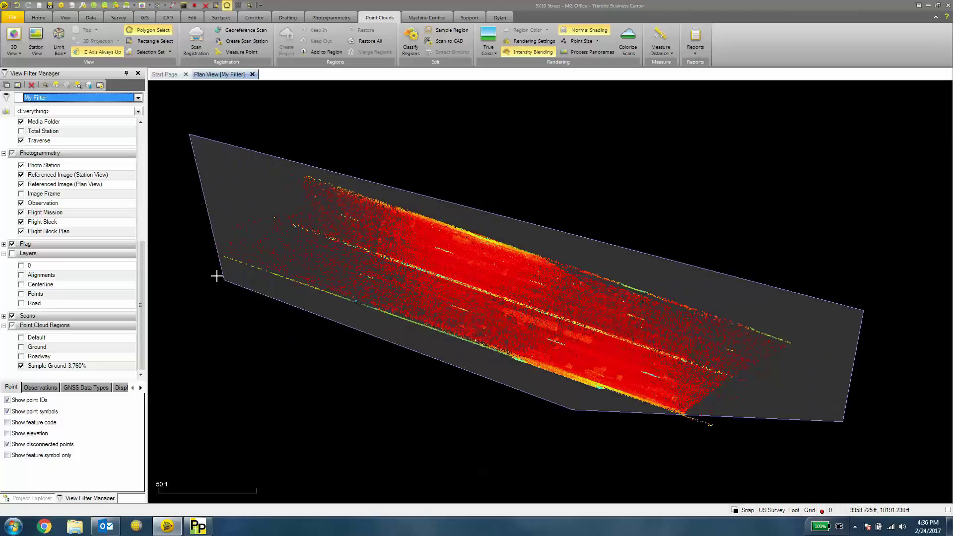
{"action": "double_click", "coordinate": [194, 264]}
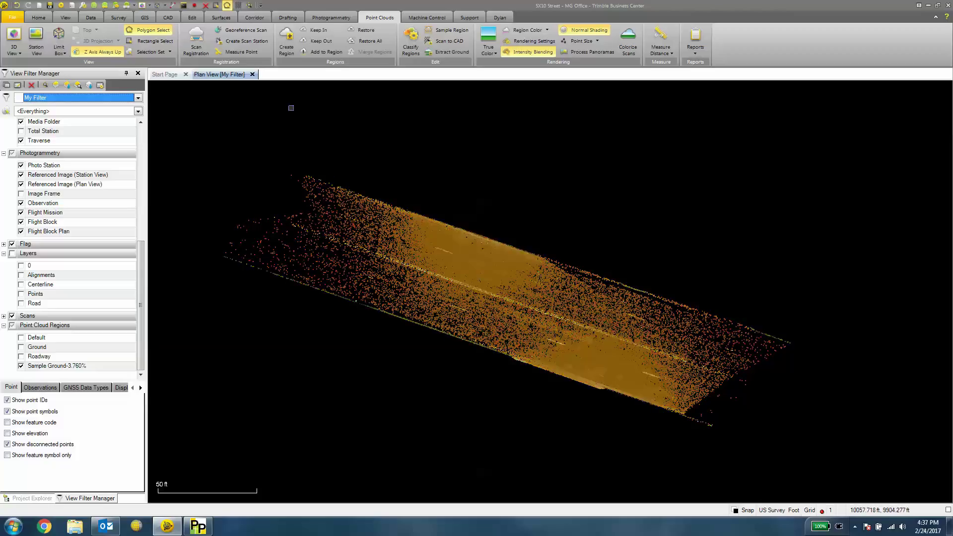
Create a gray, unclassified surface named Ground Sampled from the selected sampled ground region.
{"action": "left_click", "coordinate": [221, 17]}
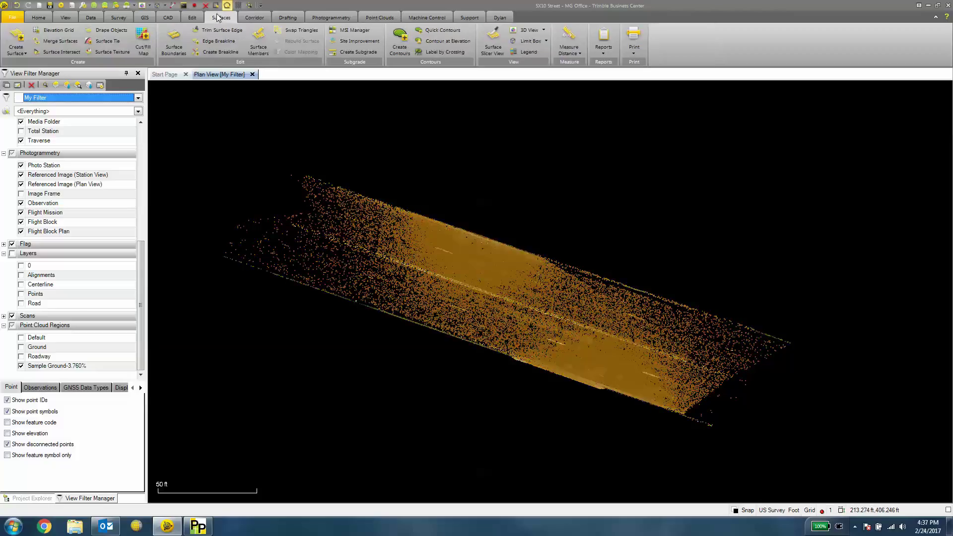
{"action": "left_click", "coordinate": [15, 39]}
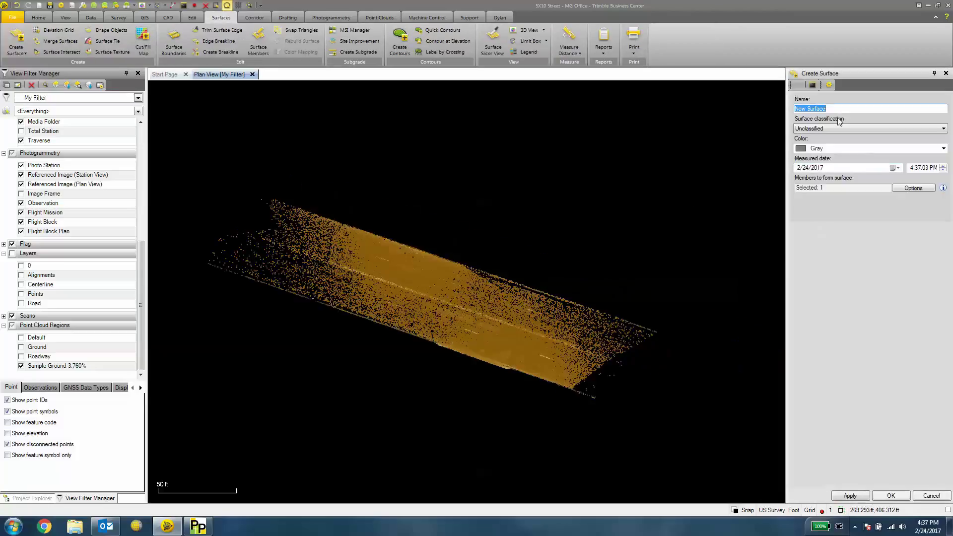
{"action": "type", "text": "G"}
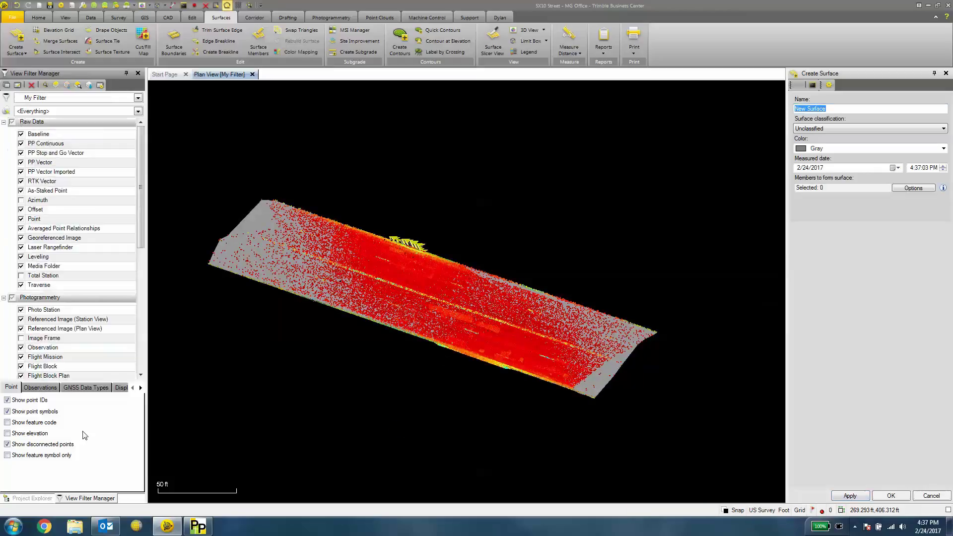
Hide the sampled ground point cloud region in the view filter and inspect the gray surface and its flags in plan view.
{"action": "left_click_drag", "start_coordinate": [143, 231], "coordinate": [143, 347]}
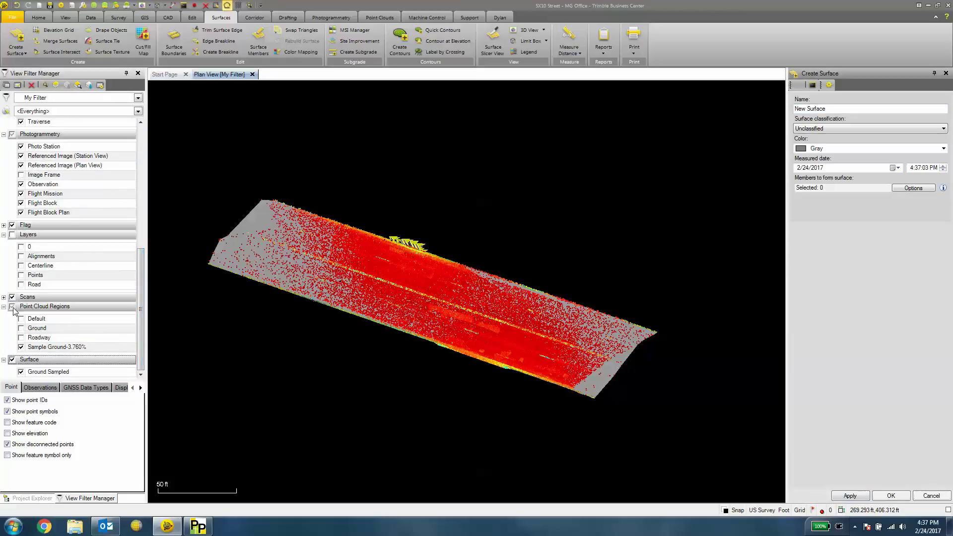
{"action": "left_click", "coordinate": [21, 347]}
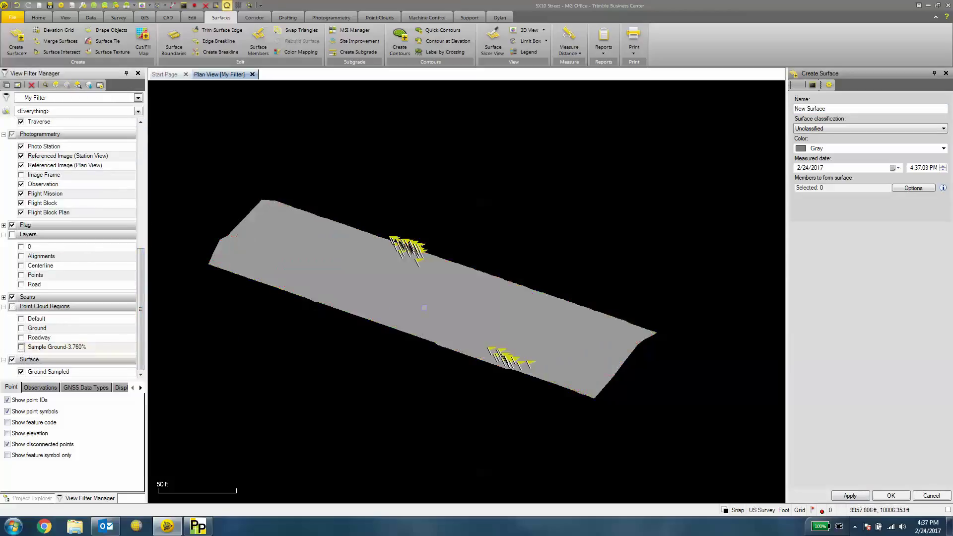
{"action": "scroll", "coordinate": [415, 301], "scroll_direction": "up", "scroll_amount": 5}
{"action": "scroll", "coordinate": [416, 302], "scroll_direction": "down", "scroll_amount": 2}
{"action": "scroll", "coordinate": [437, 290], "scroll_direction": "up", "scroll_amount": 1}
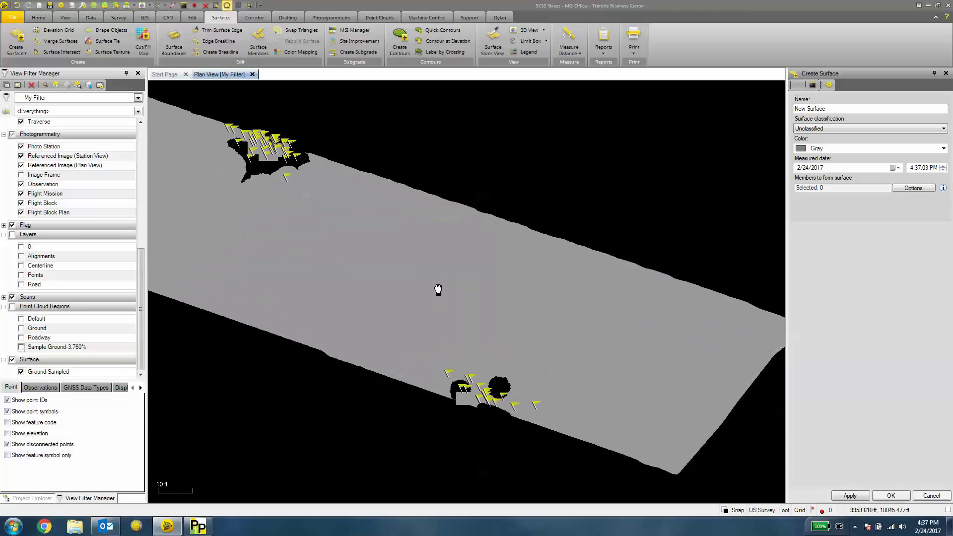
{"action": "scroll", "coordinate": [437, 289], "scroll_direction": "down", "scroll_amount": 3}
{"action": "middle_click_drag", "start_coordinate": [360, 245], "coordinate": [453, 271]}
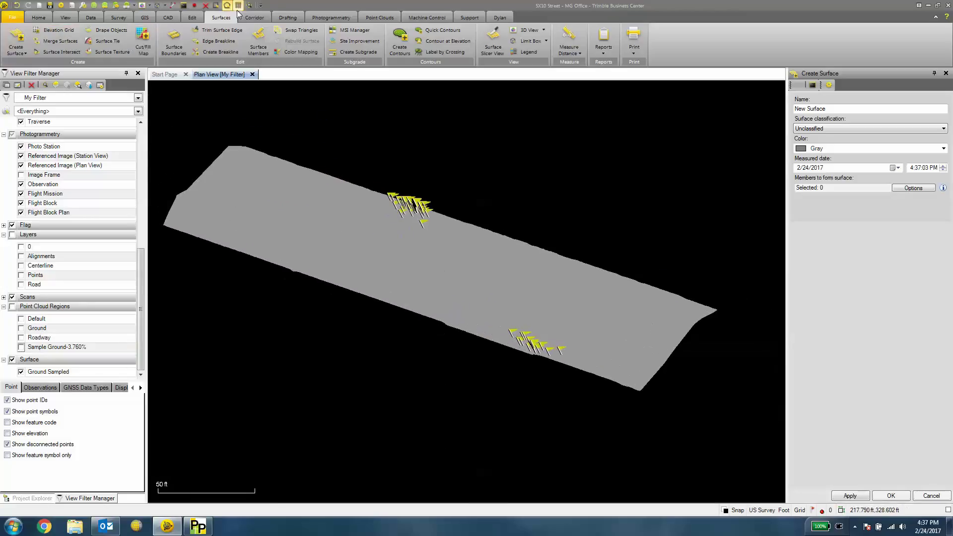
Open a 3D view and inspect the Ground Sampled surface from another angle.
{"action": "left_click", "coordinate": [73, 18]}
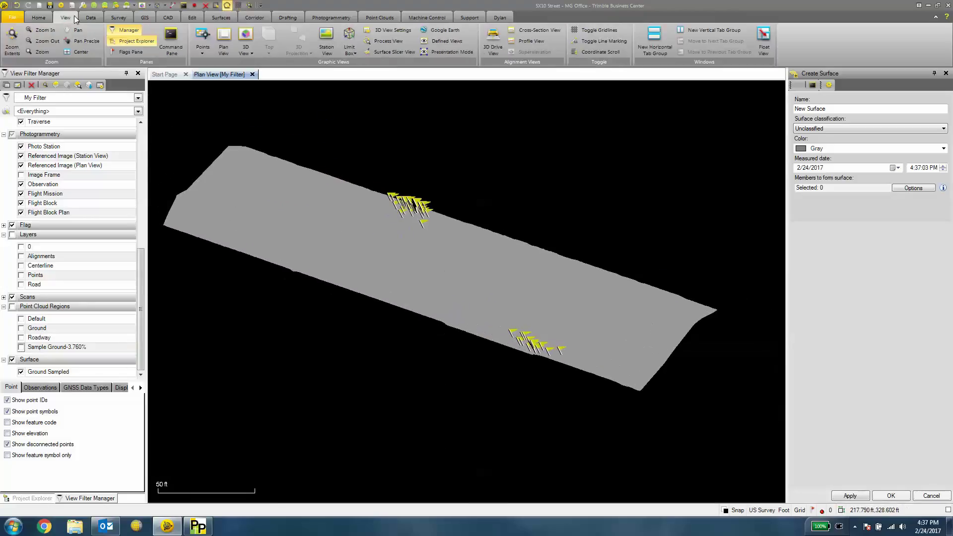
{"action": "left_click", "coordinate": [245, 35]}
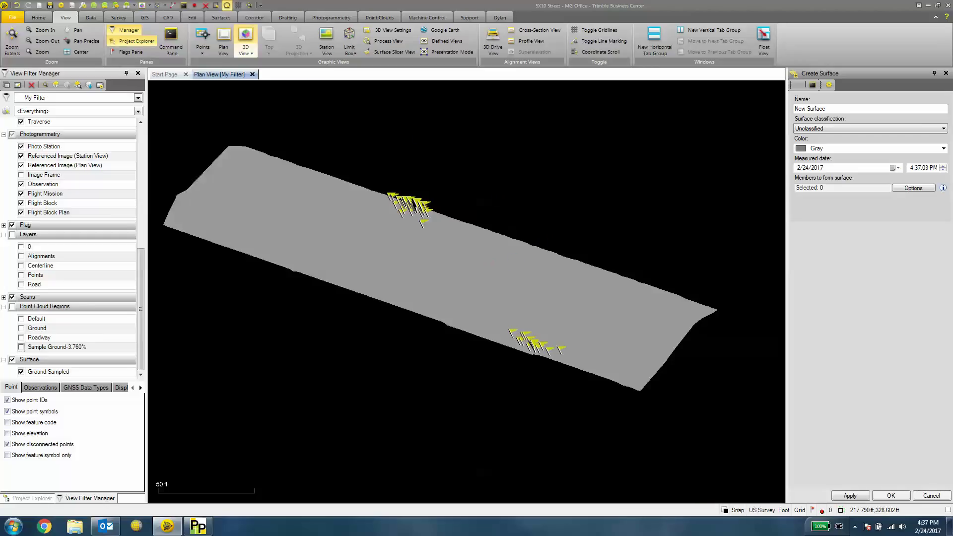
{"action": "left_click_drag", "start_coordinate": [521, 308], "coordinate": [537, 337]}
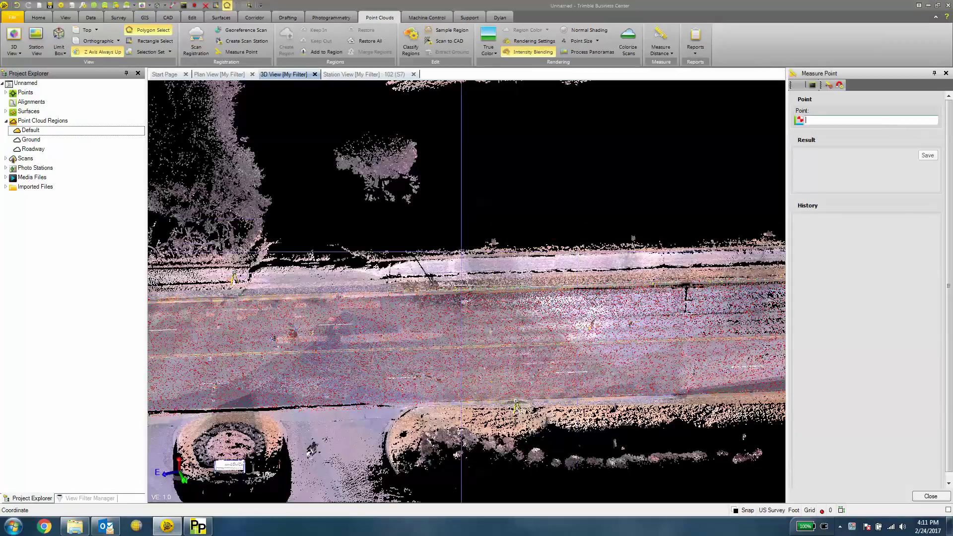
Measure a scan point on the first tree trunk beyond the sidewalk and save it as Tree1 on the Points layer.
{"action": "scroll", "coordinate": [495, 240], "scroll_direction": "up", "scroll_amount": 4}
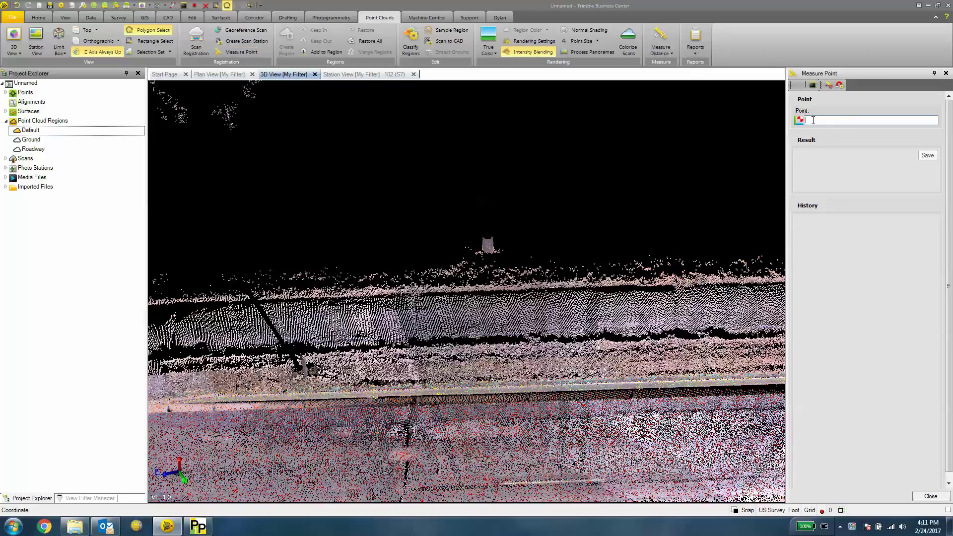
{"action": "scroll", "coordinate": [515, 238], "scroll_direction": "up", "scroll_amount": 5}
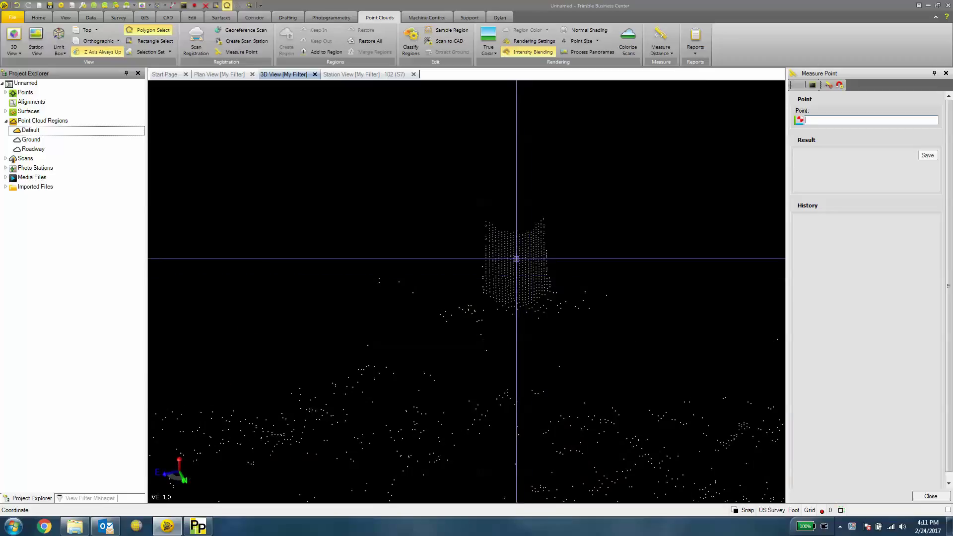
{"action": "left_click", "coordinate": [516, 259]}
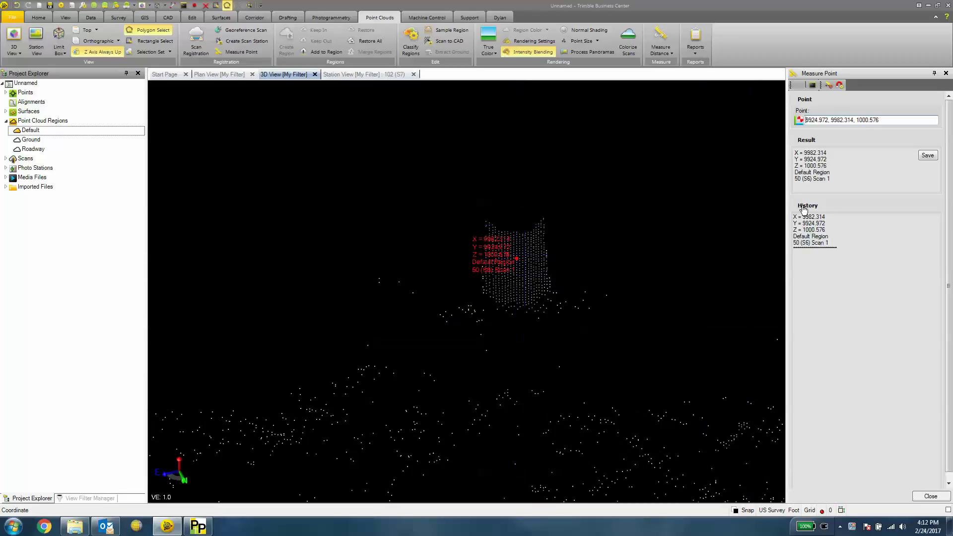
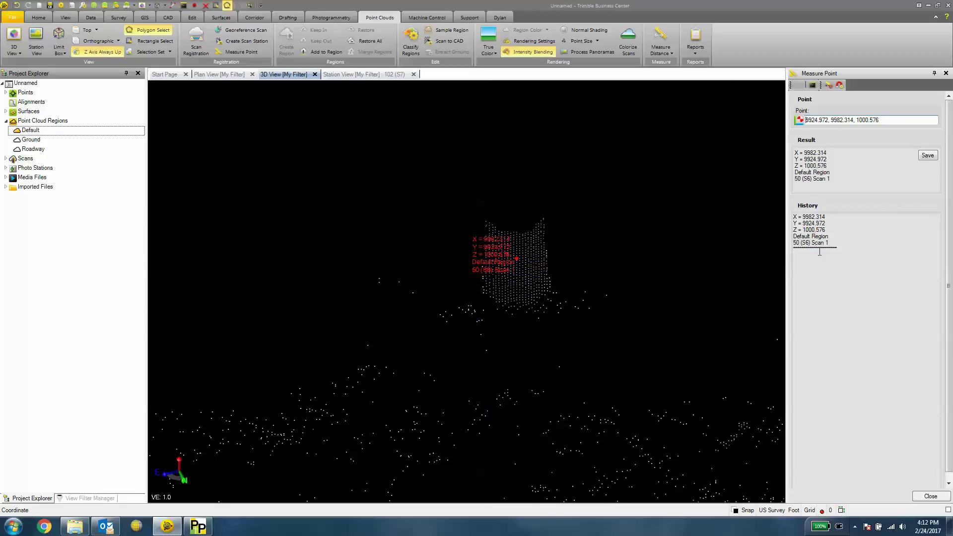
{"action": "left_click", "coordinate": [927, 156]}
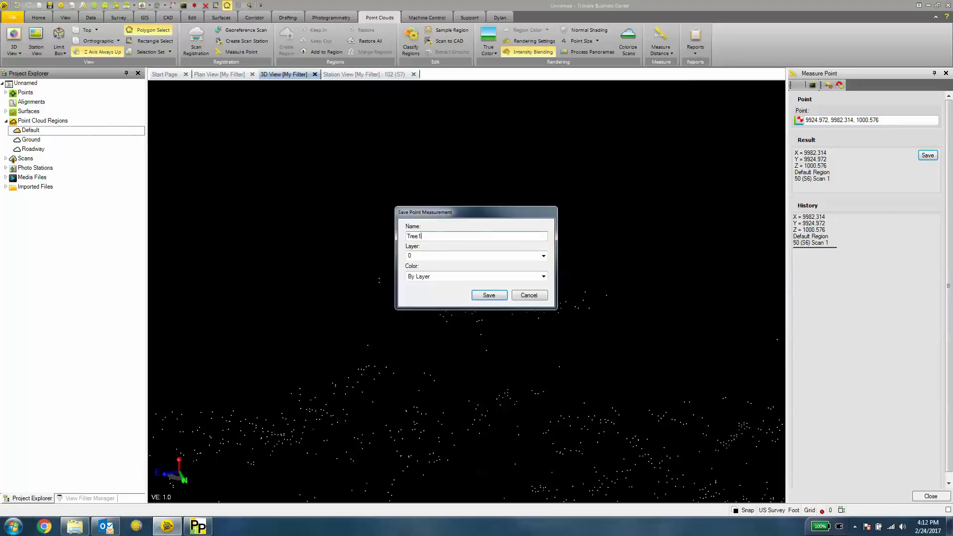
{"action": "left_click", "coordinate": [543, 256]}
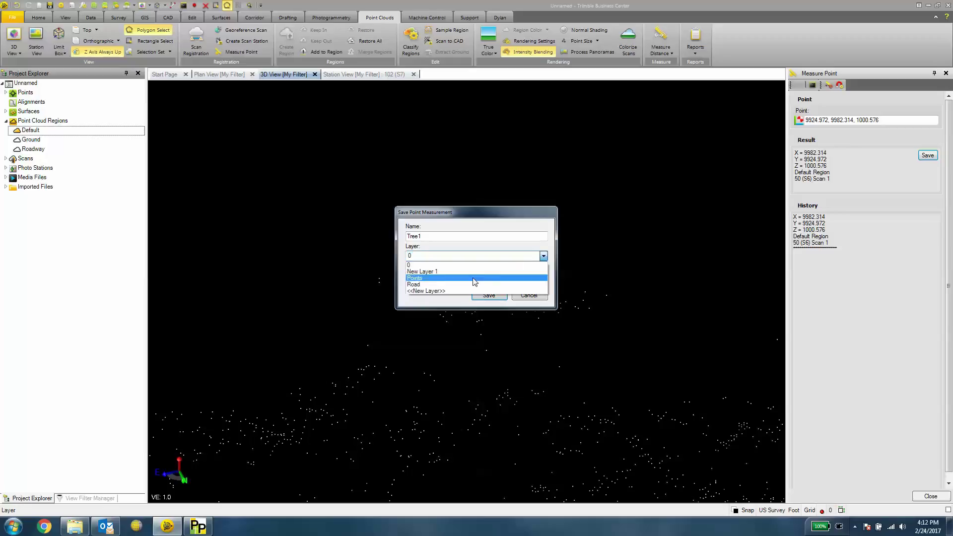
{"action": "left_click", "coordinate": [474, 272]}
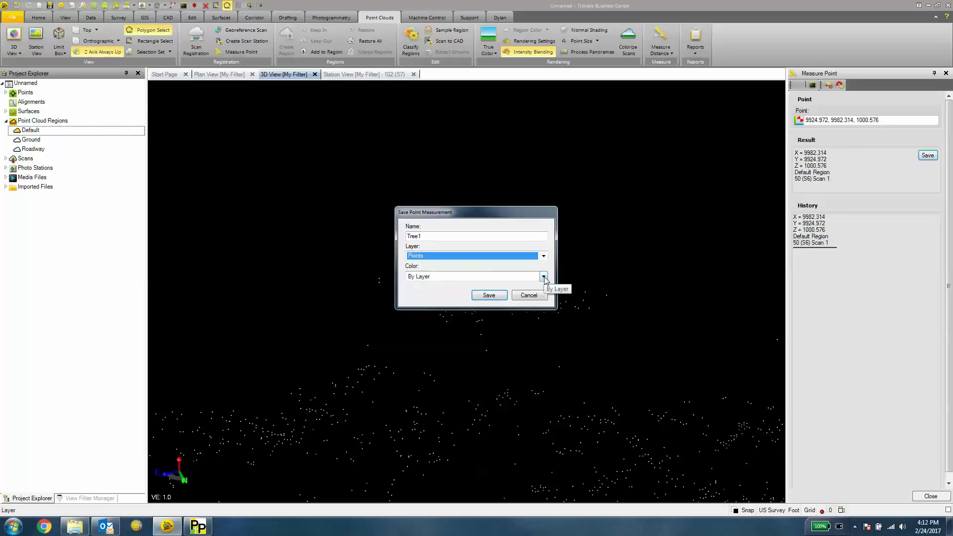
{"action": "left_click", "coordinate": [487, 295]}
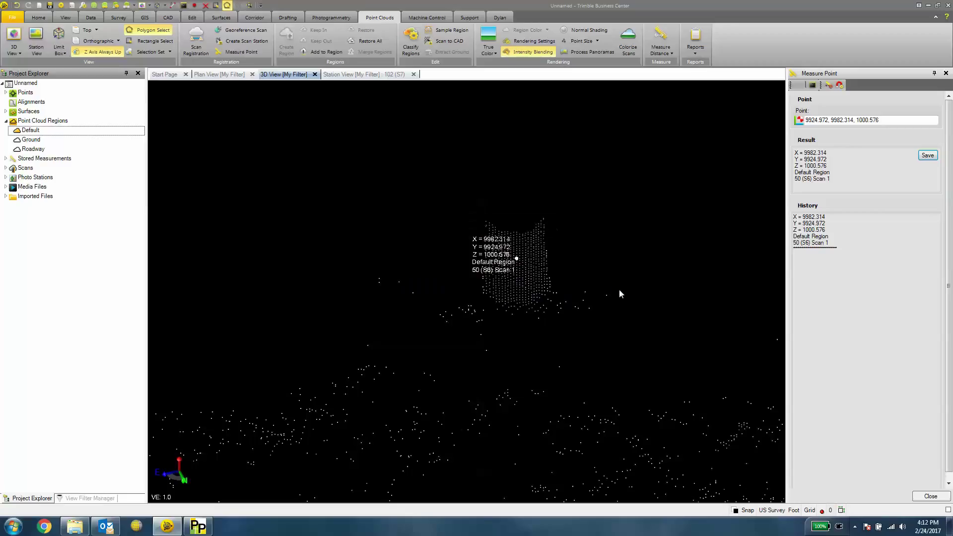
Measure a scan point on the neighbouring tree trunk, save it as Tree2 on the Points layer, and close the measuring command.
{"action": "right_click", "coordinate": [651, 279]}
{"action": "middle_click_drag", "start_coordinate": [652, 278], "coordinate": [277, 307]}
{"action": "scroll", "coordinate": [370, 313], "scroll_direction": "up", "scroll_amount": 5}
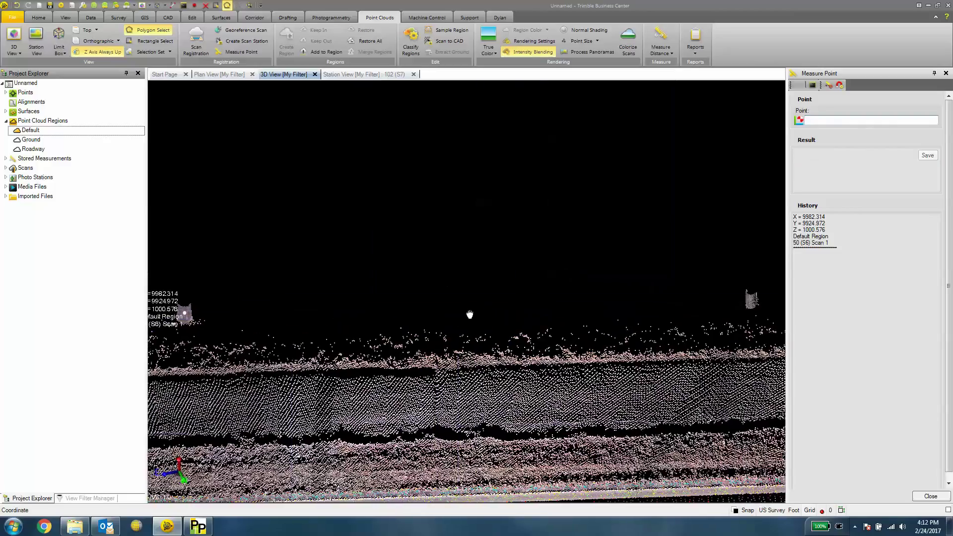
{"action": "scroll", "coordinate": [641, 298], "scroll_direction": "up", "scroll_amount": 5}
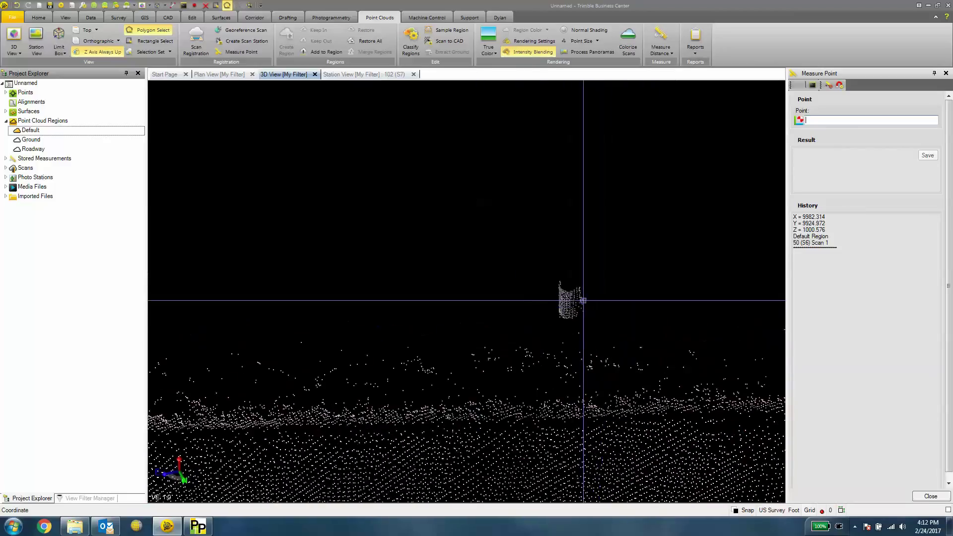
{"action": "left_click", "coordinate": [535, 303]}
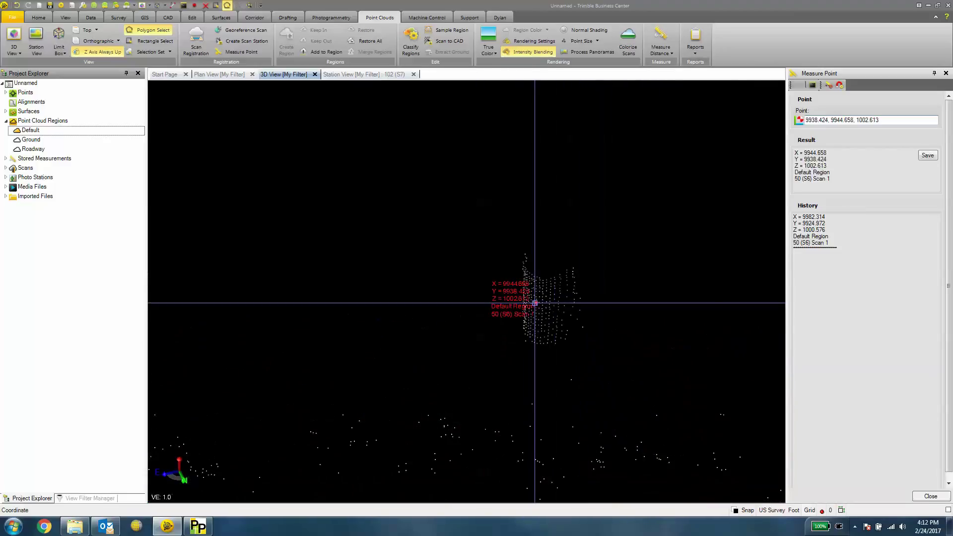
{"action": "left_click", "coordinate": [932, 158]}
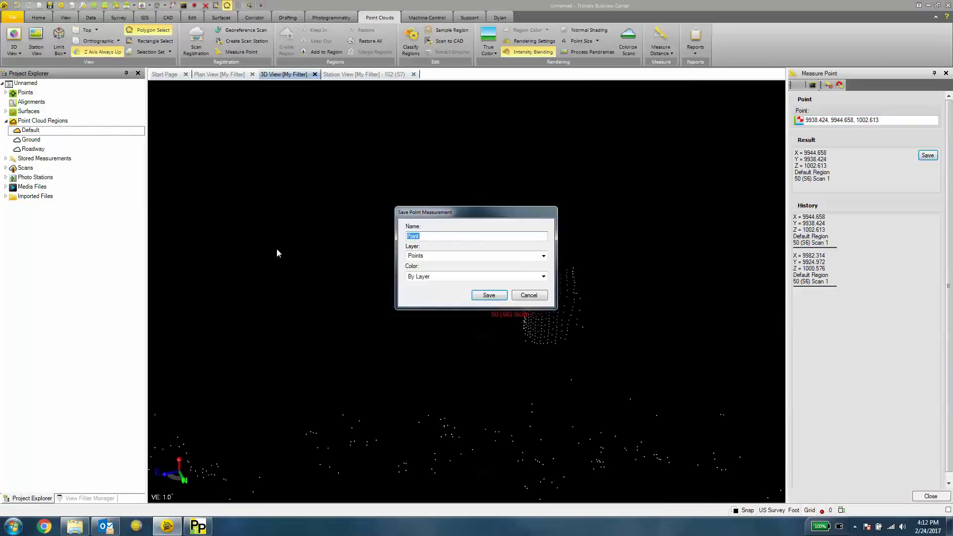
{"action": "type", "text": "Tree2"}
{"action": "key", "text": "Return"}
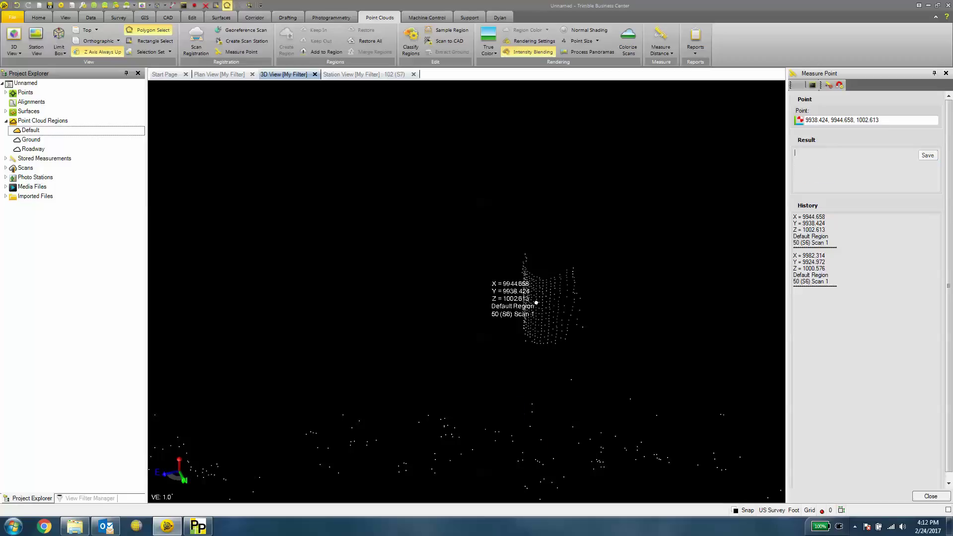
{"action": "scroll", "coordinate": [528, 399], "scroll_direction": "down", "scroll_amount": 3}
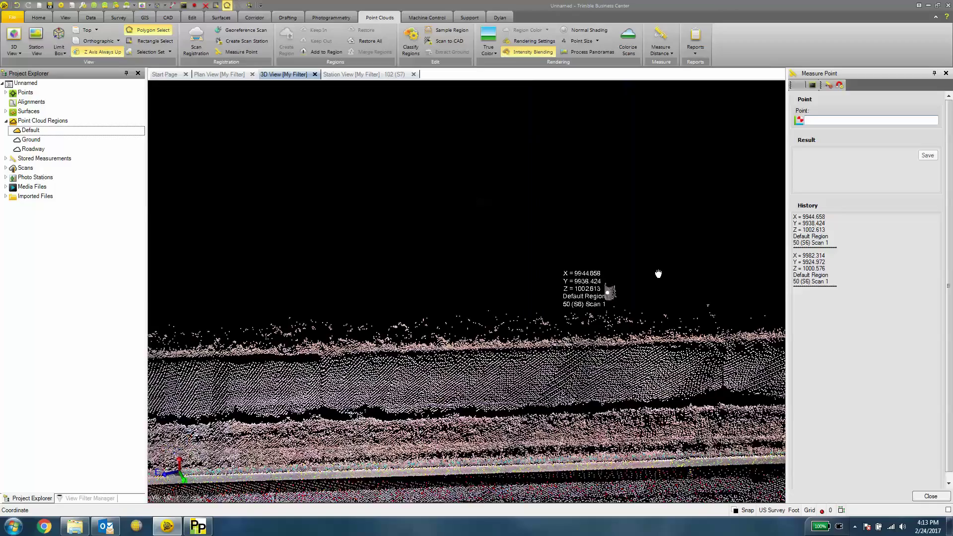
{"action": "left_click", "coordinate": [924, 496]}
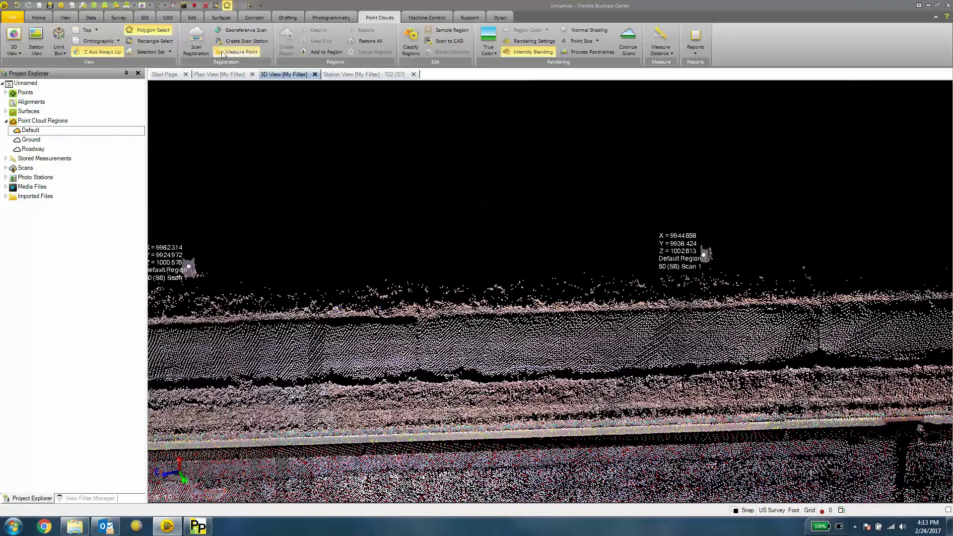
Set up a new point for the opposite roadside, with ID Tree3, layer Points, feature code Tree and coordinate type Grid.
{"action": "left_click", "coordinate": [168, 18]}
{"action": "left_click", "coordinate": [98, 35]}
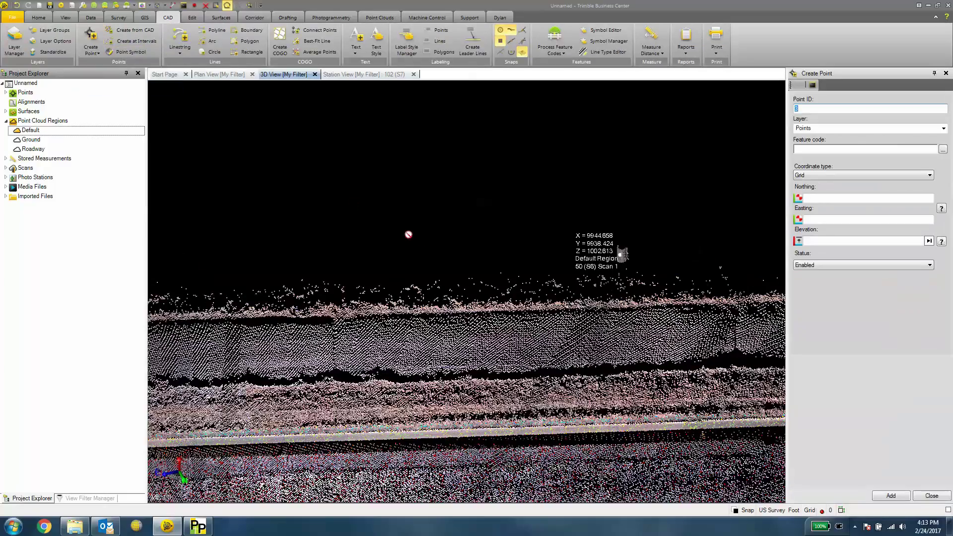
{"action": "scroll", "coordinate": [408, 233], "scroll_direction": "down", "scroll_amount": 2}
{"action": "mouse_move", "coordinate": [426, 243]}
{"action": "middle_mouse_down"}
{"action": "mouse_move", "coordinate": [468, 235]}
{"action": "mouse_move", "coordinate": [487, 213]}
{"action": "mouse_move", "coordinate": [413, 213]}
{"action": "mouse_move", "coordinate": [462, 234]}
{"action": "mouse_move", "coordinate": [451, 244]}
{"action": "middle_mouse_up"}
{"action": "scroll", "coordinate": [452, 244], "scroll_direction": "down", "scroll_amount": 1}
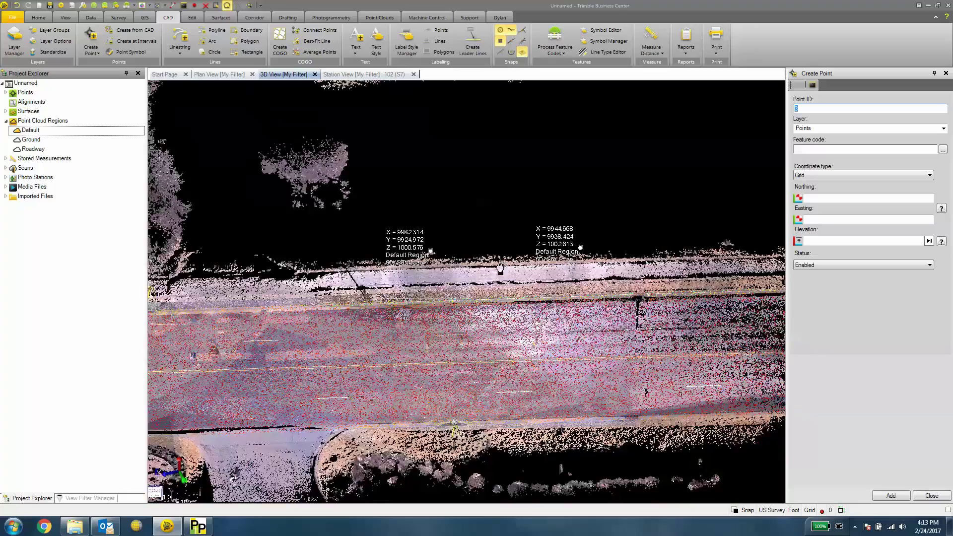
{"action": "middle_click_drag", "start_coordinate": [476, 423], "coordinate": [528, 185]}
{"action": "scroll", "coordinate": [571, 309], "scroll_direction": "up", "scroll_amount": 2}
{"action": "mouse_move", "coordinate": [571, 309]}
{"action": "middle_mouse_down"}
{"action": "mouse_move", "coordinate": [564, 351]}
{"action": "mouse_move", "coordinate": [578, 314]}
{"action": "middle_mouse_up"}
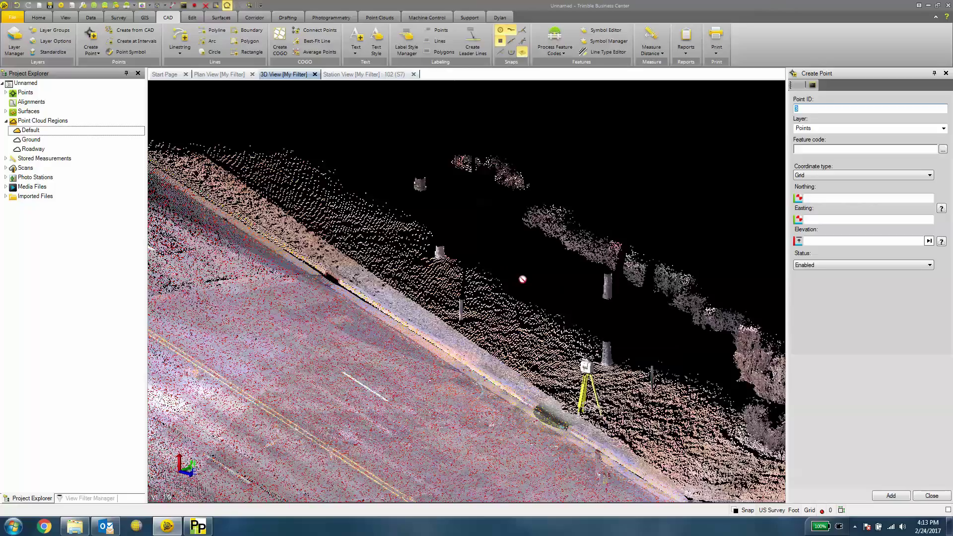
{"action": "scroll", "coordinate": [519, 279], "scroll_direction": "up", "scroll_amount": 3}
{"action": "mouse_move", "coordinate": [537, 298]}
{"action": "middle_mouse_down"}
{"action": "mouse_move", "coordinate": [503, 294]}
{"action": "mouse_move", "coordinate": [773, 187]}
{"action": "middle_mouse_up"}
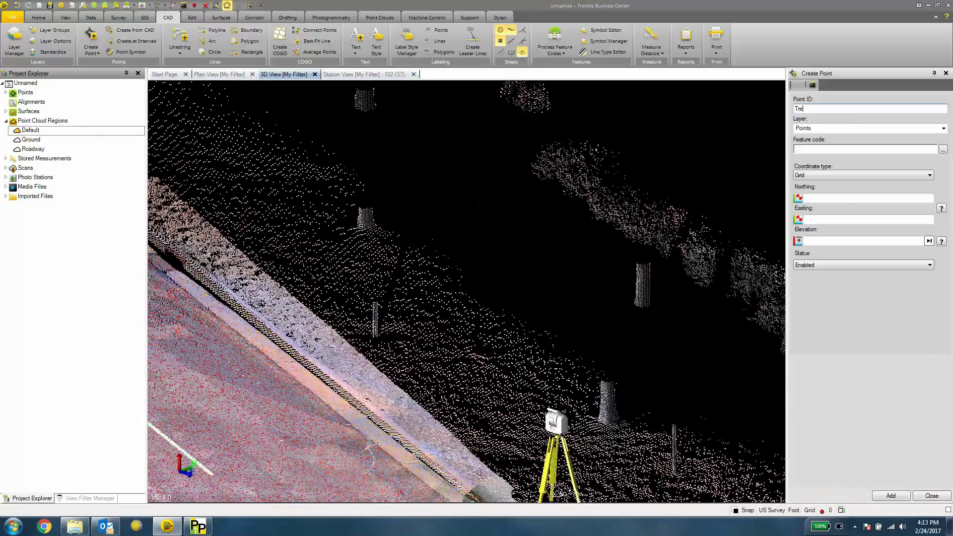
{"action": "key", "text": "Tab"}
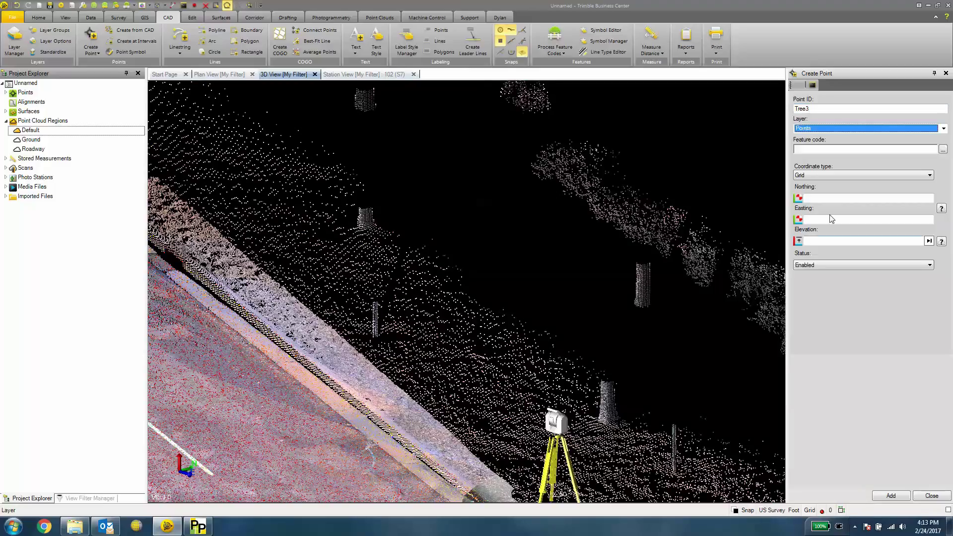
{"action": "left_click", "coordinate": [821, 148]}
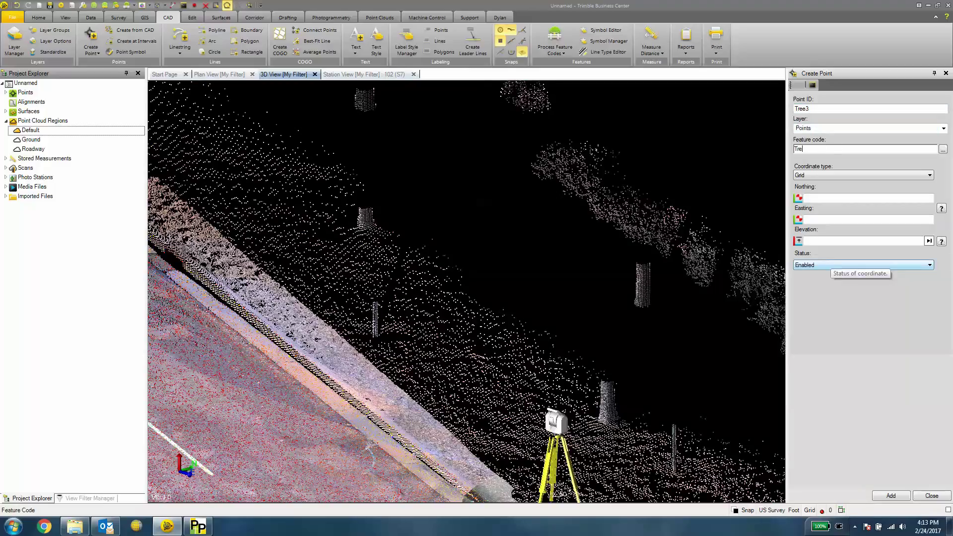
{"action": "left_click", "coordinate": [815, 178]}
{"action": "left_click", "coordinate": [814, 183]}
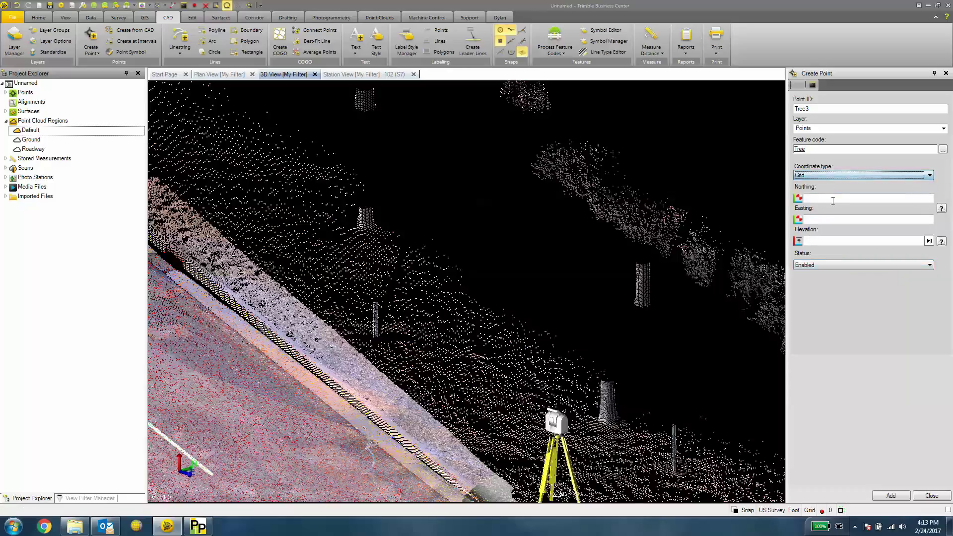
Take the Tree3 coordinates from the tree trunk standing near the hedge behind the scanner station and add the point.
{"action": "left_click", "coordinate": [822, 199]}
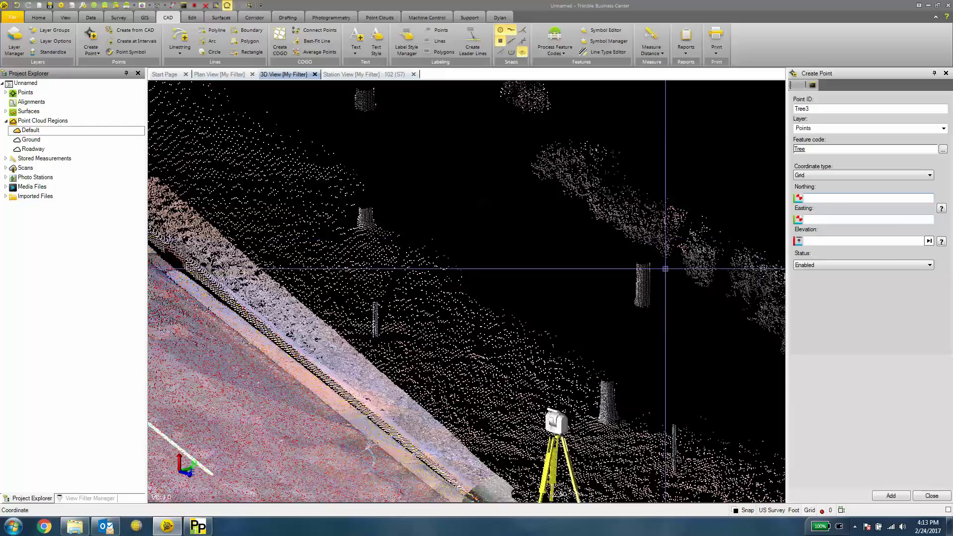
{"action": "left_click", "coordinate": [643, 281]}
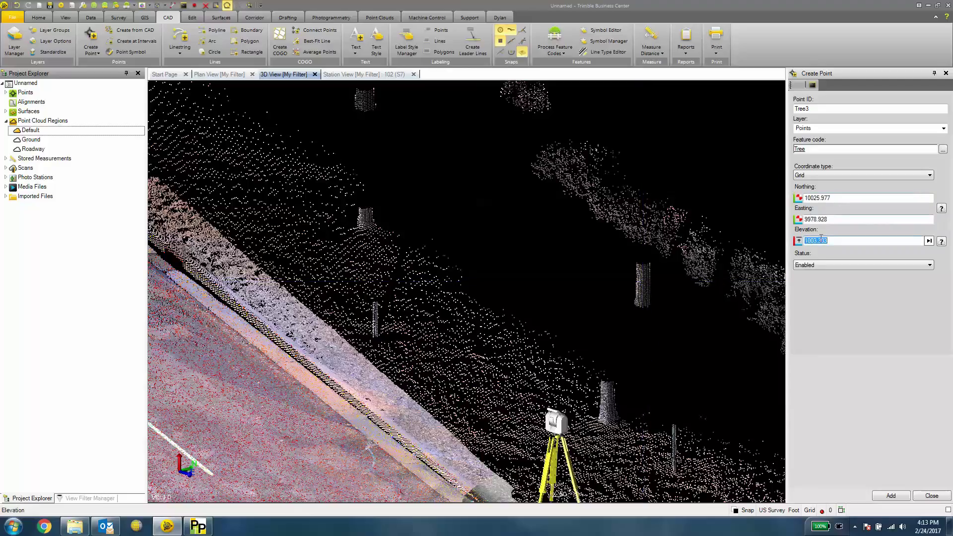
{"action": "left_click", "coordinate": [891, 496]}
Add points Tree4 and Tree5 with feature code Tree on the next two trunks farther along the roadside.
{"action": "scroll", "coordinate": [568, 257], "scroll_direction": "up", "scroll_amount": 6}
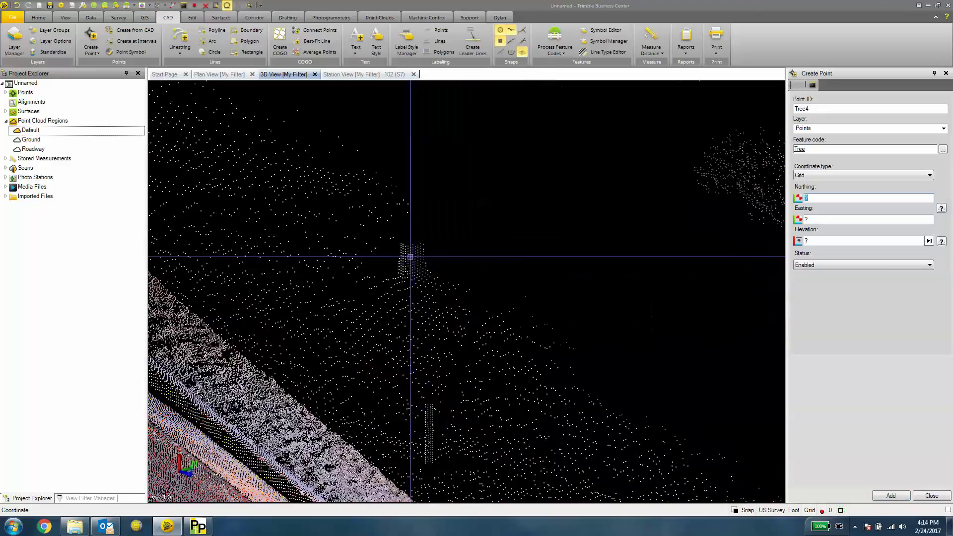
{"action": "left_click", "coordinate": [410, 257]}
{"action": "left_click", "coordinate": [905, 499]}
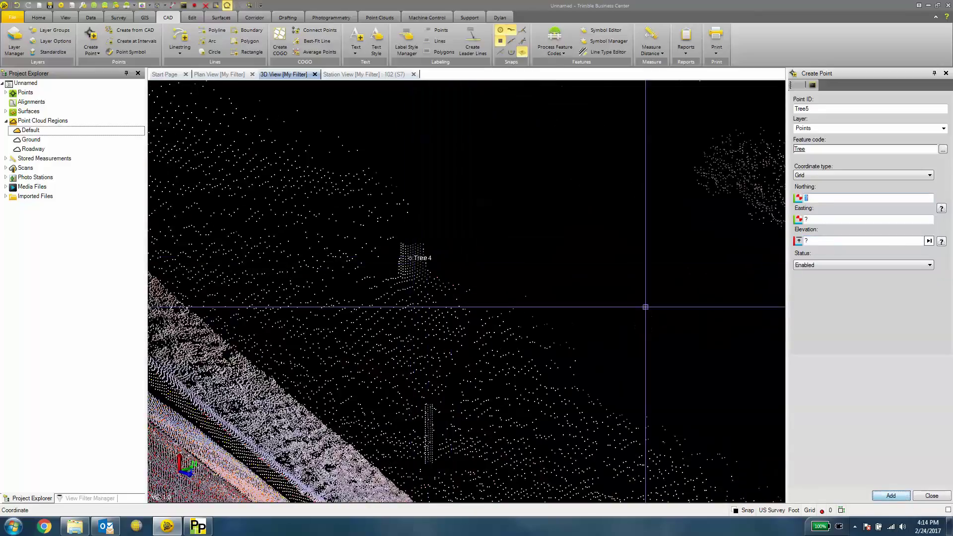
{"action": "scroll", "coordinate": [586, 353], "scroll_direction": "down", "scroll_amount": 3}
{"action": "scroll", "coordinate": [532, 302], "scroll_direction": "up", "scroll_amount": 2}
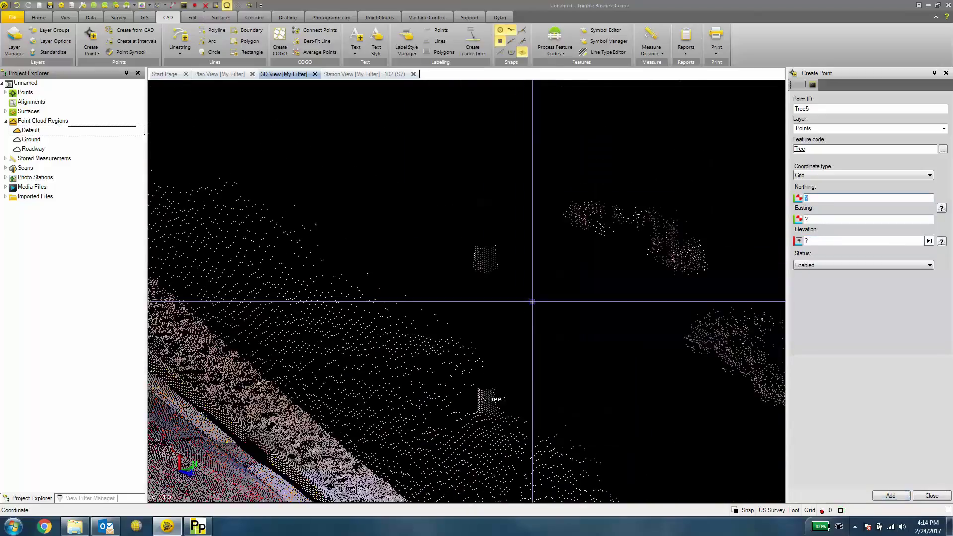
{"action": "left_click", "coordinate": [486, 256]}
{"action": "left_click", "coordinate": [892, 496]}
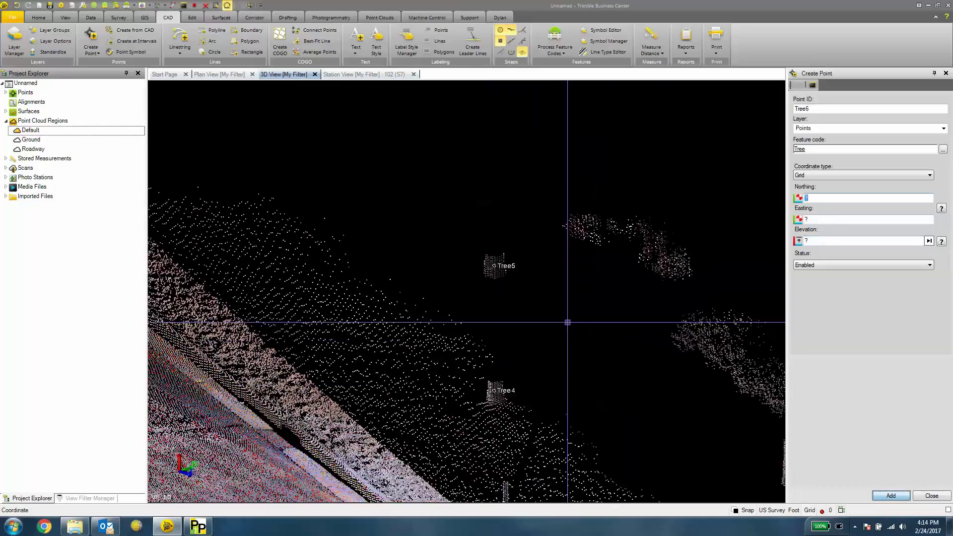
Add point Tree6 with feature code Tree on the trunk right beside the scanner station.
{"action": "scroll", "coordinate": [555, 285], "scroll_direction": "down", "scroll_amount": 3}
{"action": "scroll", "coordinate": [605, 372], "scroll_direction": "up", "scroll_amount": 3}
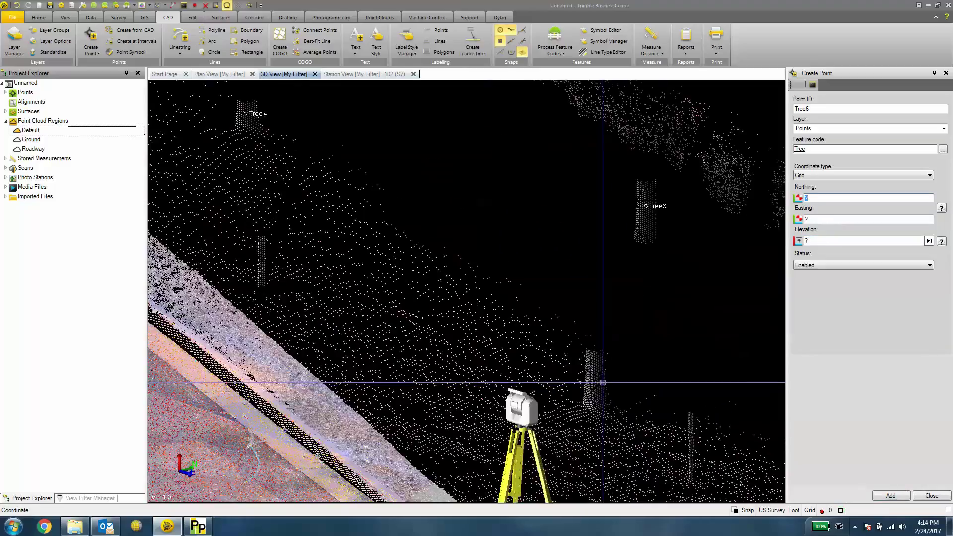
{"action": "left_click", "coordinate": [592, 380]}
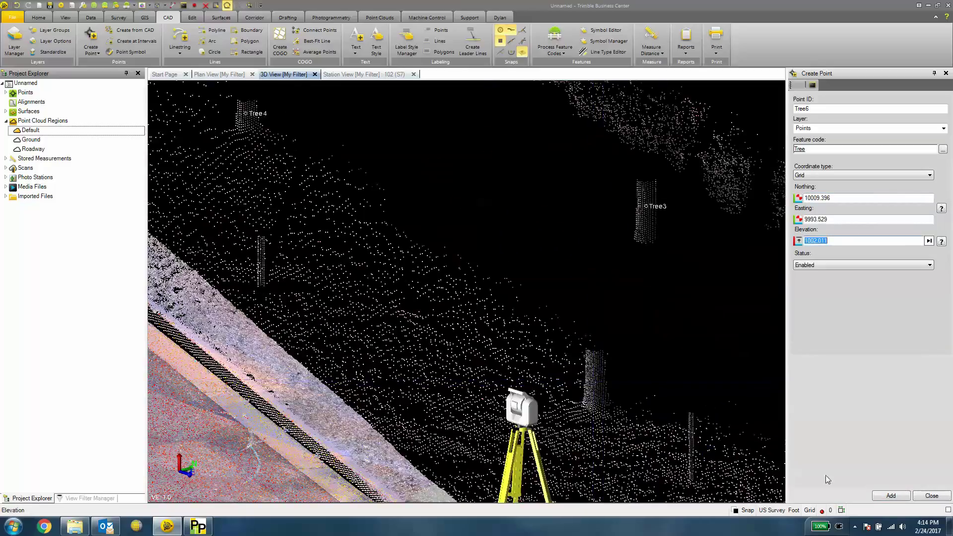
{"action": "left_click", "coordinate": [891, 496]}
{"action": "mouse_move", "coordinate": [621, 394]}
{"action": "middle_mouse_down"}
{"action": "mouse_move", "coordinate": [511, 272]}
{"action": "mouse_move", "coordinate": [514, 304]}
{"action": "mouse_move", "coordinate": [568, 326]}
{"action": "mouse_move", "coordinate": [593, 300]}
{"action": "mouse_move", "coordinate": [500, 270]}
{"action": "mouse_move", "coordinate": [437, 210]}
{"action": "mouse_move", "coordinate": [542, 304]}
{"action": "middle_mouse_up"}
{"action": "scroll", "coordinate": [542, 304], "scroll_direction": "down", "scroll_amount": 5}
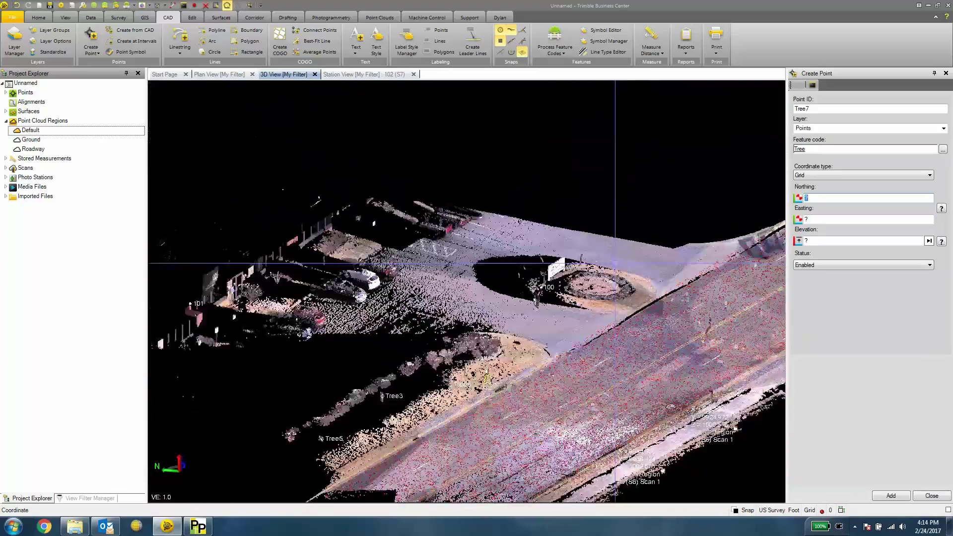
{"action": "middle_click_drag", "start_coordinate": [615, 263], "coordinate": [497, 258], "text": "shift"}
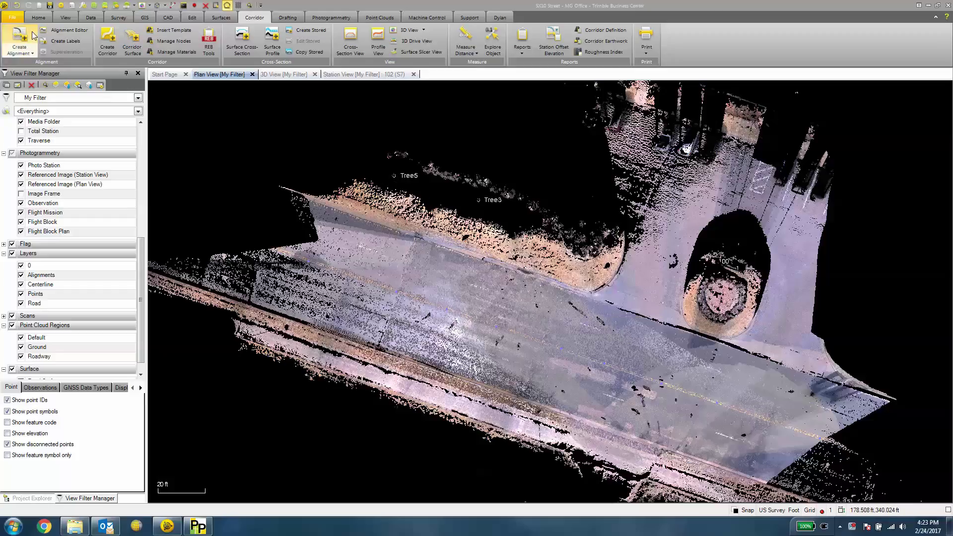
Start a data export and hide all surfaces and point cloud regions in the plan view.
{"action": "left_click", "coordinate": [39, 18]}
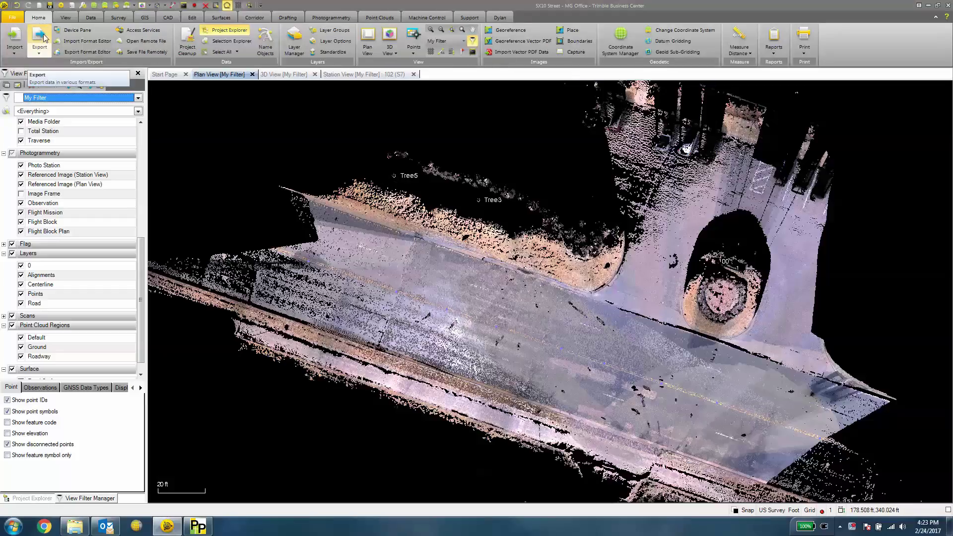
{"action": "left_click", "coordinate": [40, 37]}
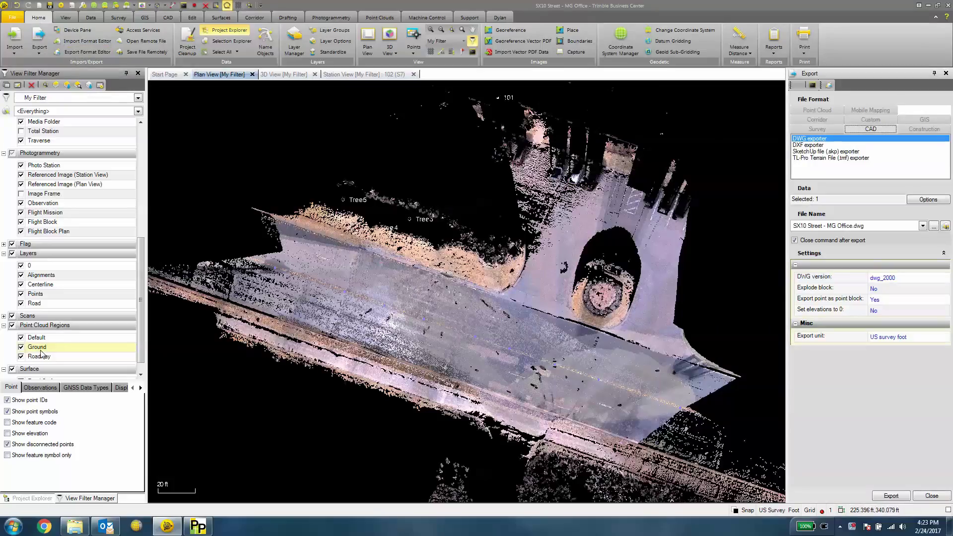
{"action": "left_click", "coordinate": [13, 369]}
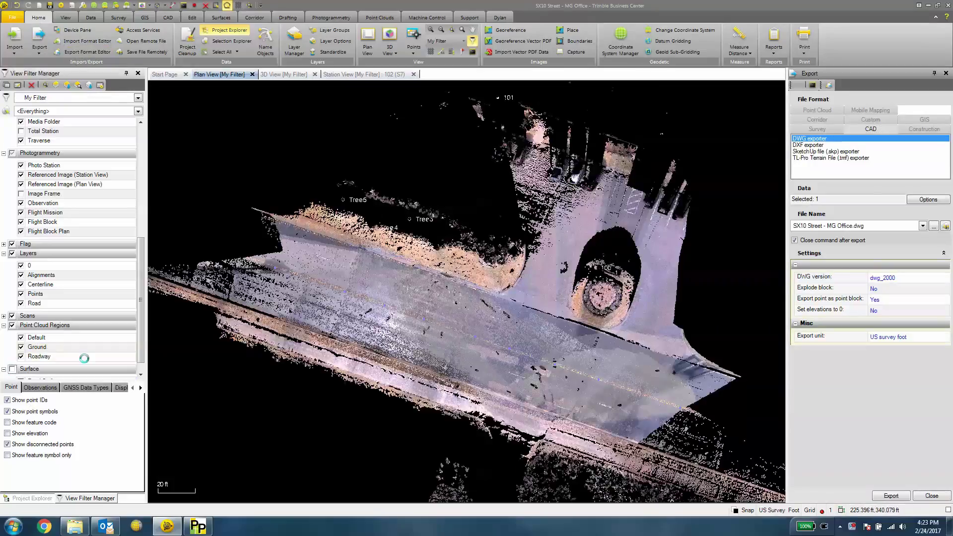
{"action": "scroll", "coordinate": [143, 315], "scroll_direction": "down", "scroll_amount": 1}
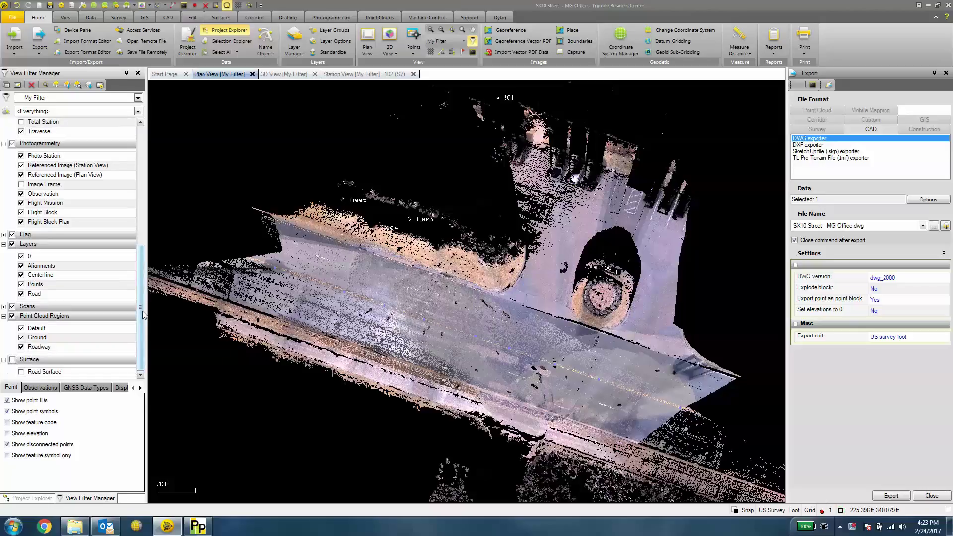
{"action": "left_click", "coordinate": [13, 316]}
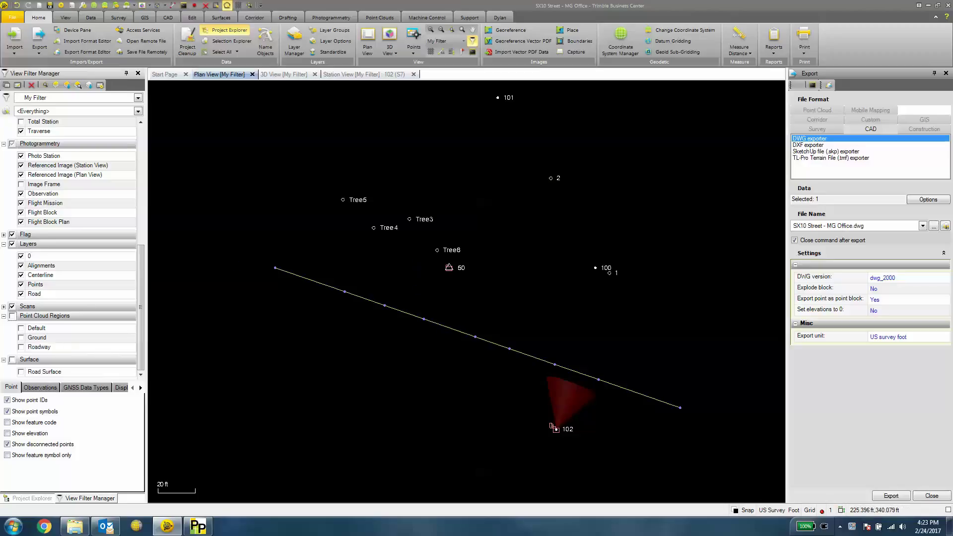
Select all the points and the centerline alignment for export with a polygon around the whole site.
{"action": "left_click", "coordinate": [226, 85]}
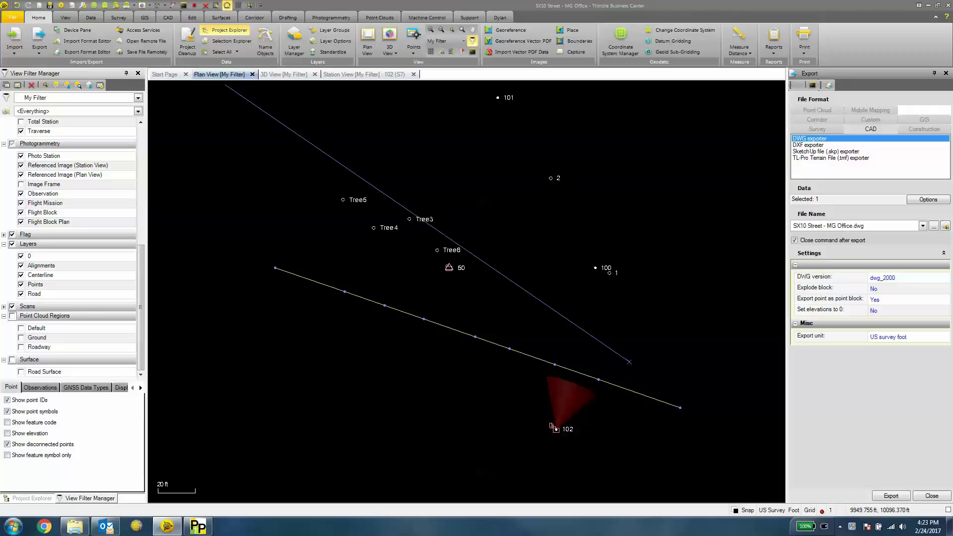
{"action": "left_click", "coordinate": [577, 90]}
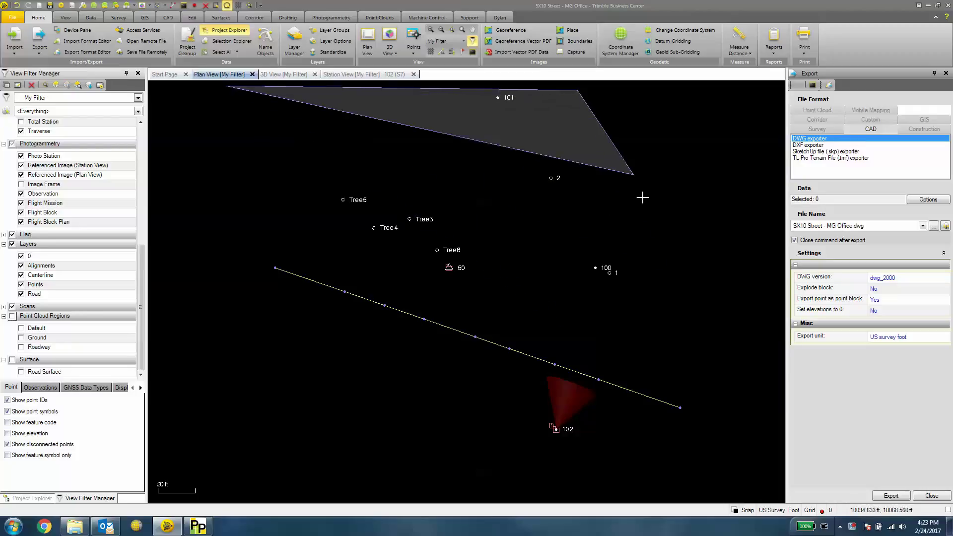
{"action": "left_click", "coordinate": [721, 425]}
{"action": "left_click", "coordinate": [511, 459]}
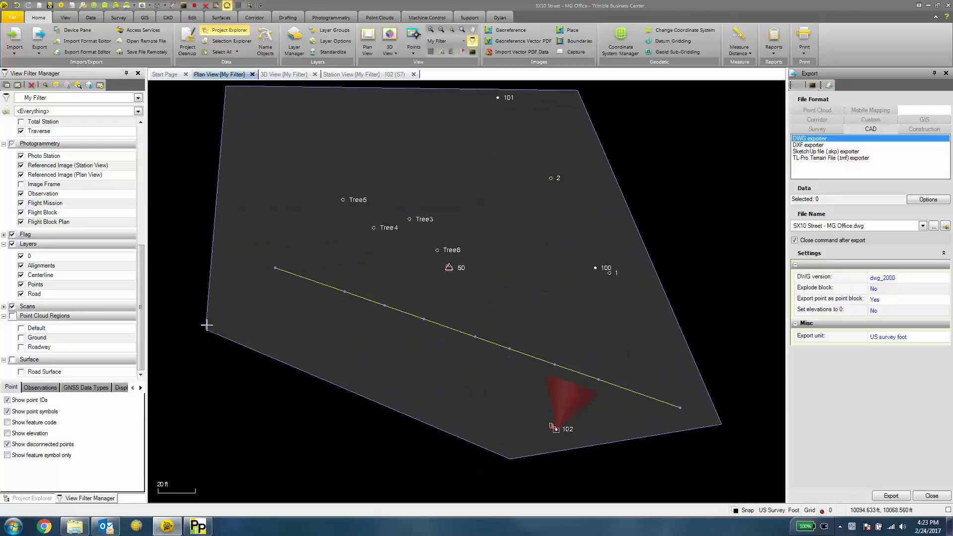
{"action": "double_click", "coordinate": [207, 326]}
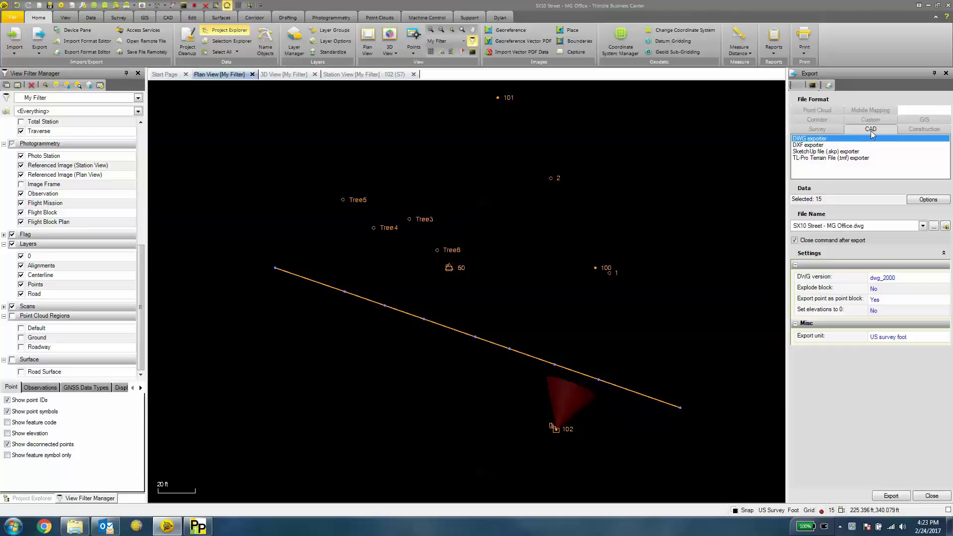
Choose the DXF exporter and create a folder named Export inside SX10 Street Example as the file destination.
{"action": "left_click", "coordinate": [819, 145]}
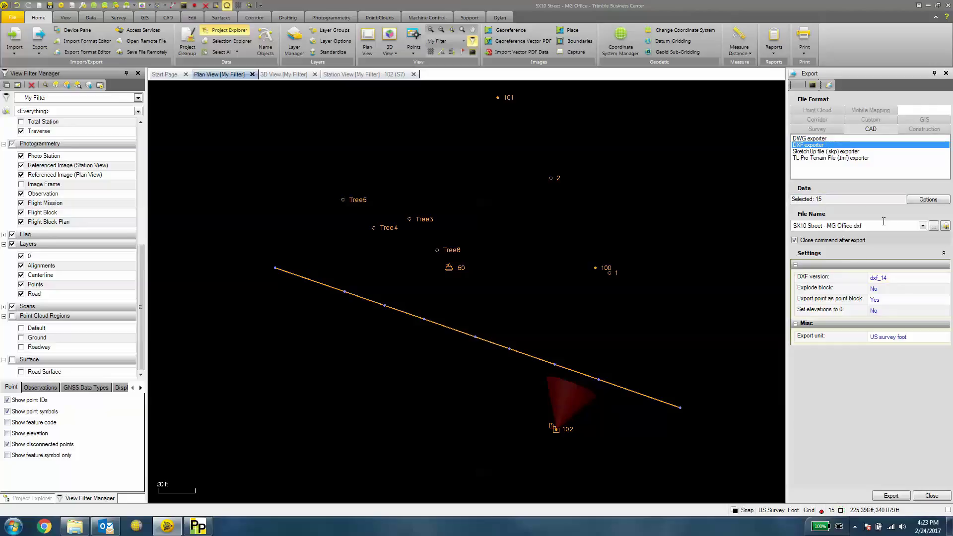
{"action": "left_click", "coordinate": [934, 226]}
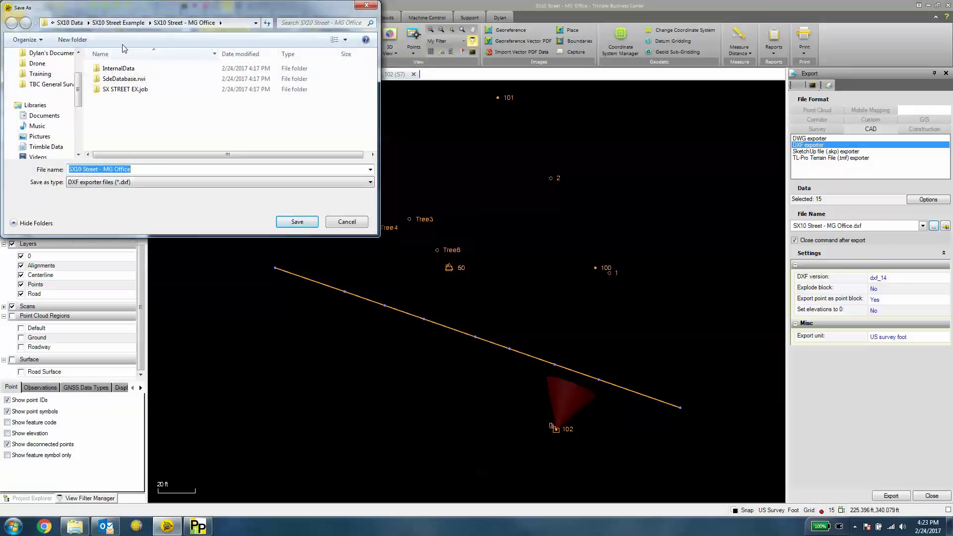
{"action": "left_click", "coordinate": [119, 23]}
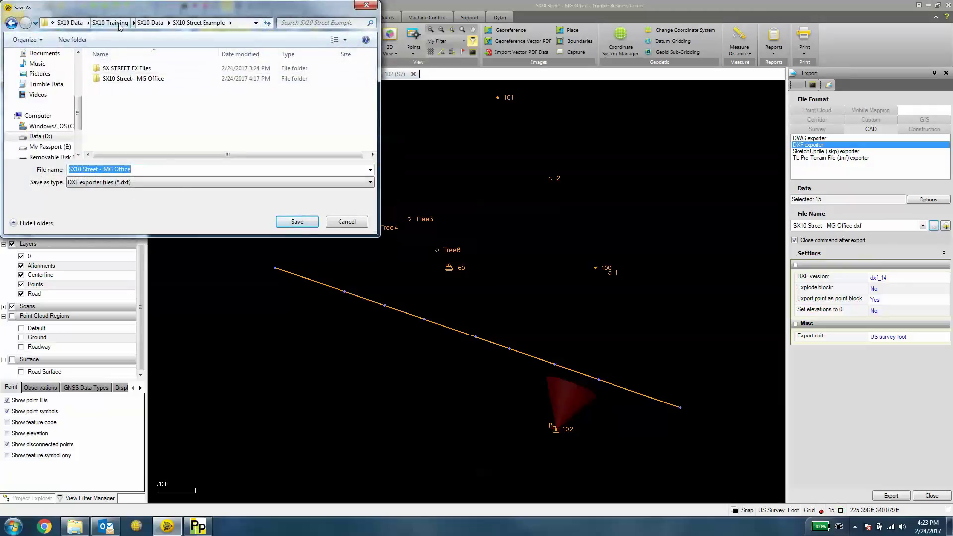
{"action": "left_click", "coordinate": [150, 23]}
{"action": "left_click", "coordinate": [132, 122]}
{"action": "scroll", "coordinate": [133, 123], "scroll_direction": "down", "scroll_amount": 1}
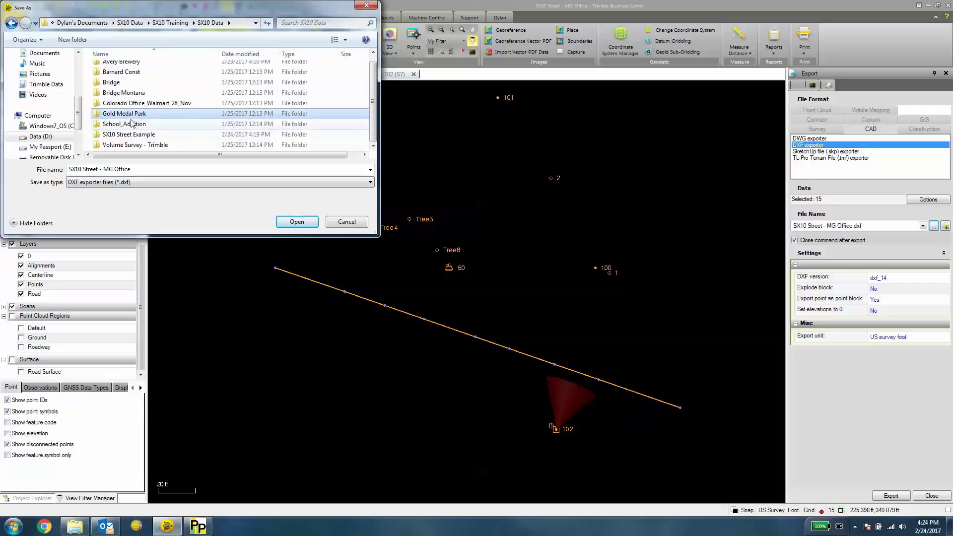
{"action": "double_click", "coordinate": [130, 135]}
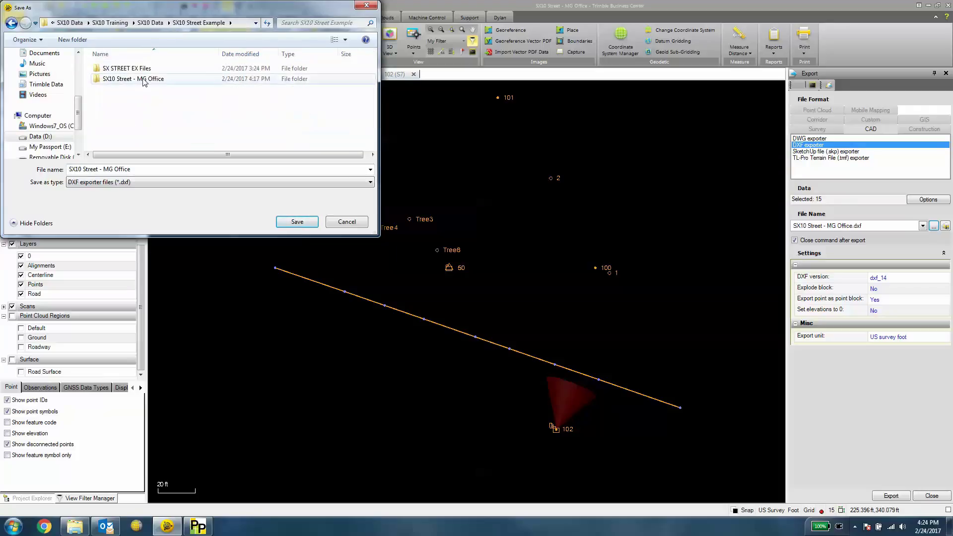
{"action": "left_click", "coordinate": [72, 39]}
{"action": "type", "text": "Export"}
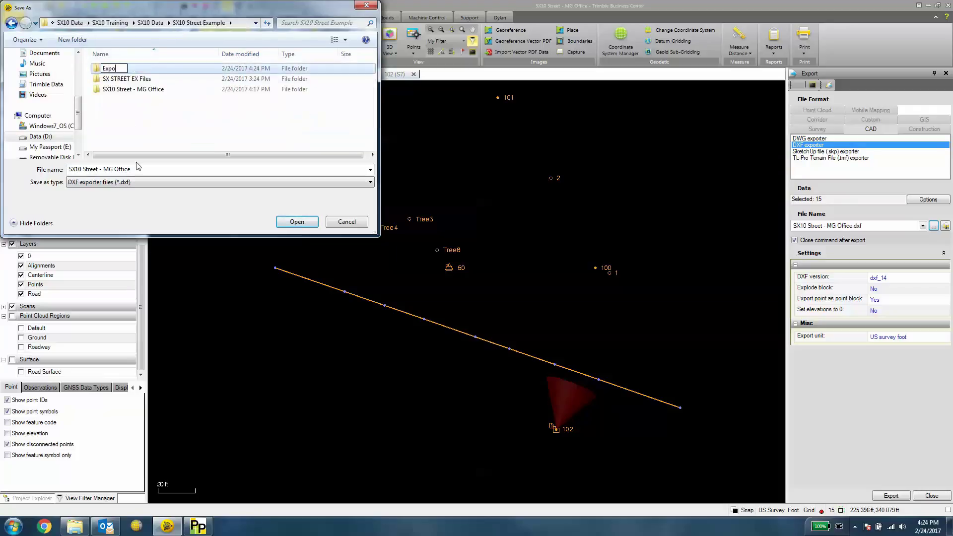
{"action": "key", "text": "Return"}
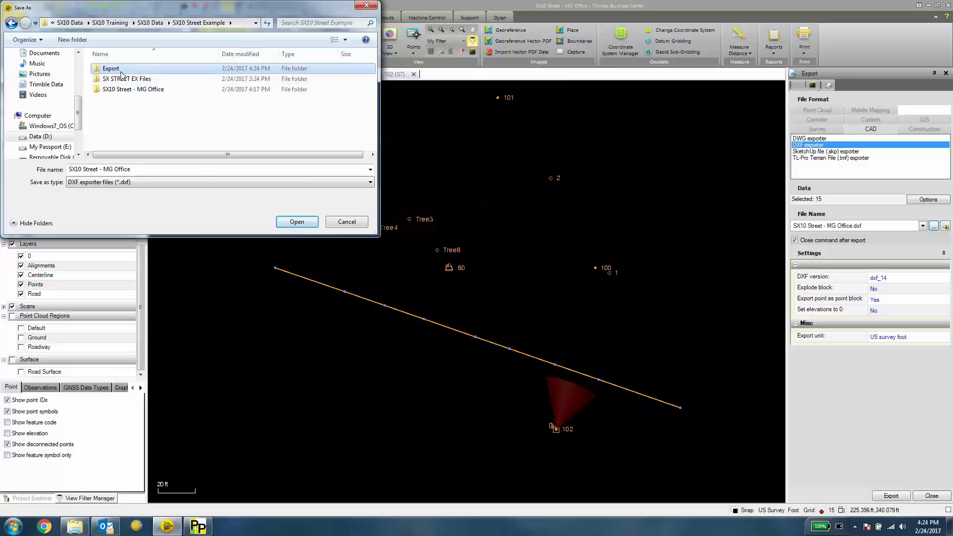
{"action": "key", "text": "Return"}
Name the DXF file Point_Linework, export the selected data and clear the selection.
{"action": "left_click", "coordinate": [141, 170]}
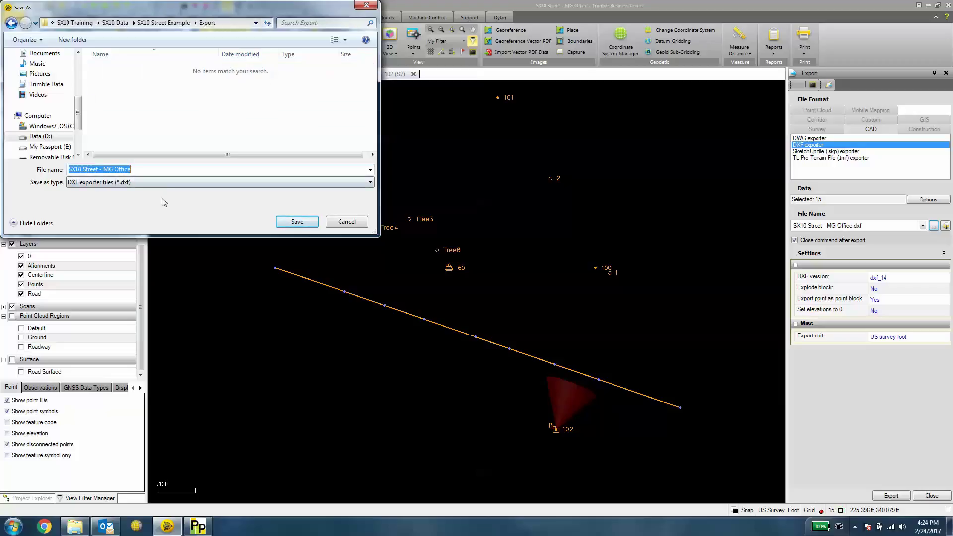
{"action": "type", "text": "Point_Linework"}
{"action": "left_click", "coordinate": [297, 222]}
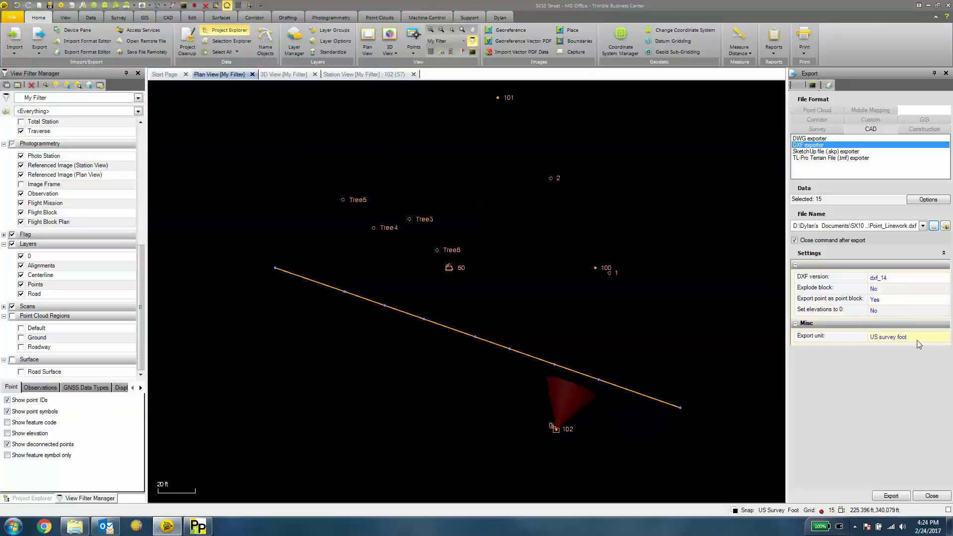
{"action": "left_click", "coordinate": [891, 496]}
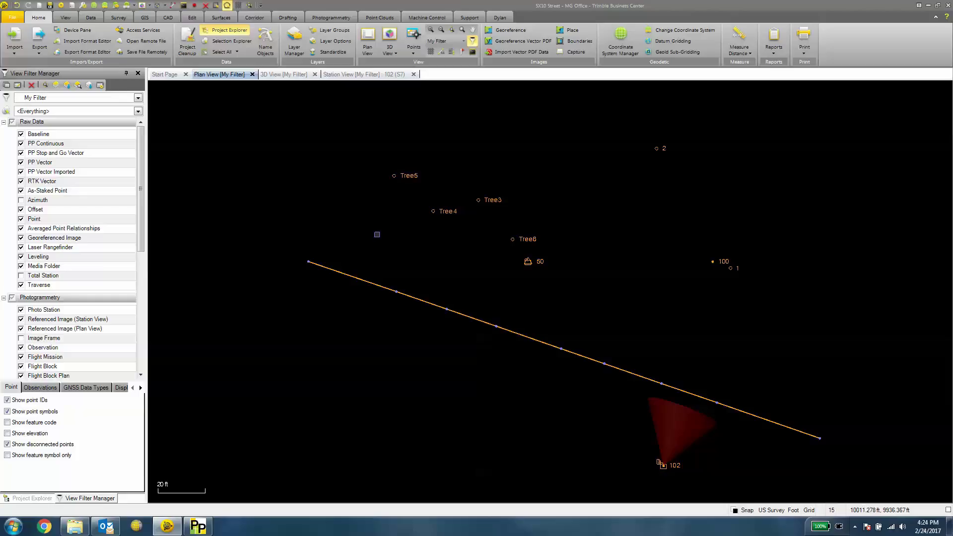
{"action": "left_click", "coordinate": [376, 235]}
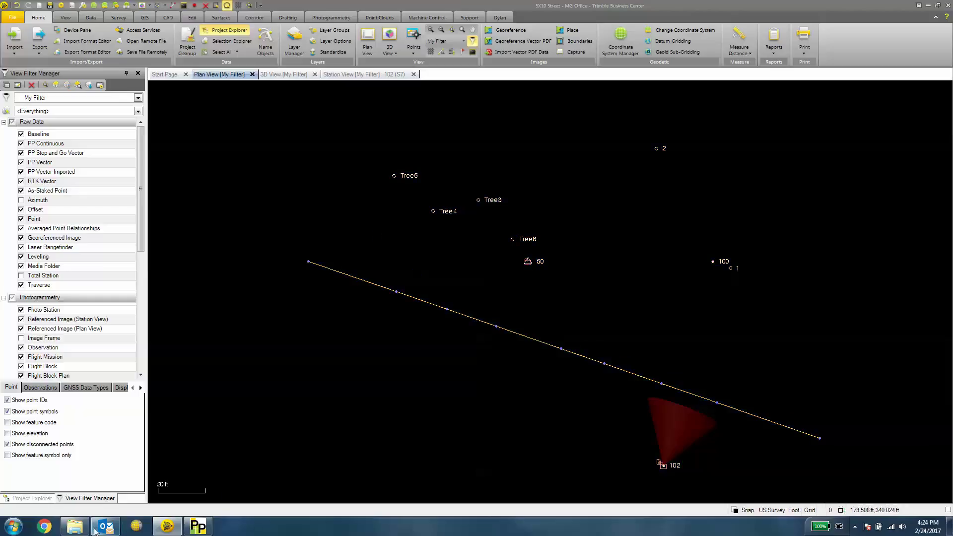
Check the Export folder in Windows Explorer for the Point_Linework.dxf file and close the folder window.
{"action": "left_click", "coordinate": [75, 527]}
{"action": "double_click", "coordinate": [315, 209]}
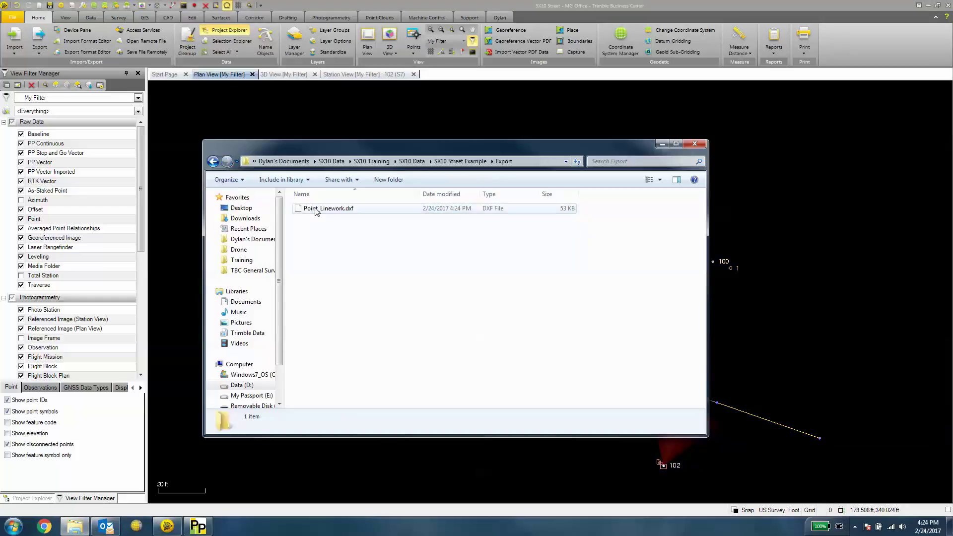
{"action": "left_click", "coordinate": [316, 209]}
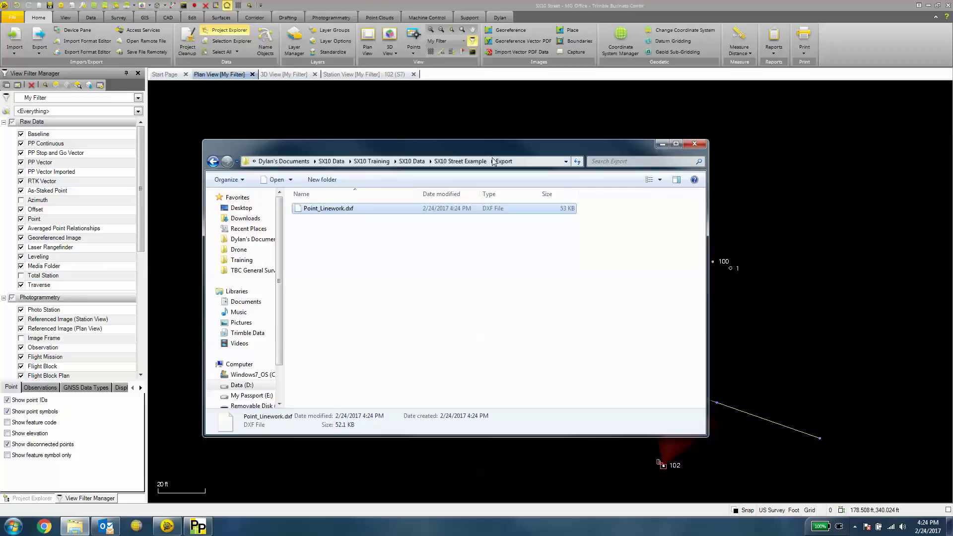
{"action": "left_click", "coordinate": [695, 143]}
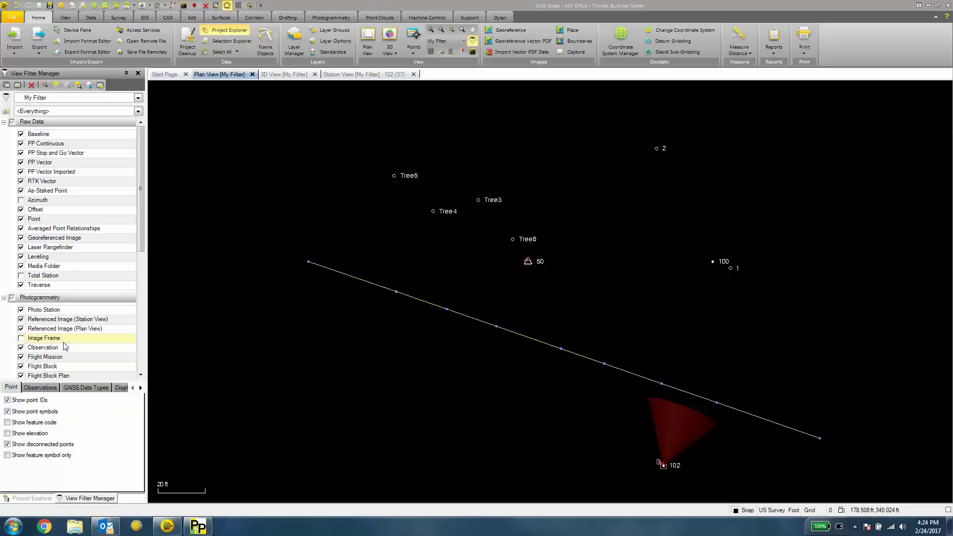
Hide all layers and show only the Default point cloud region in the plan view.
{"action": "left_click_drag", "start_coordinate": [138, 231], "coordinate": [147, 343]}
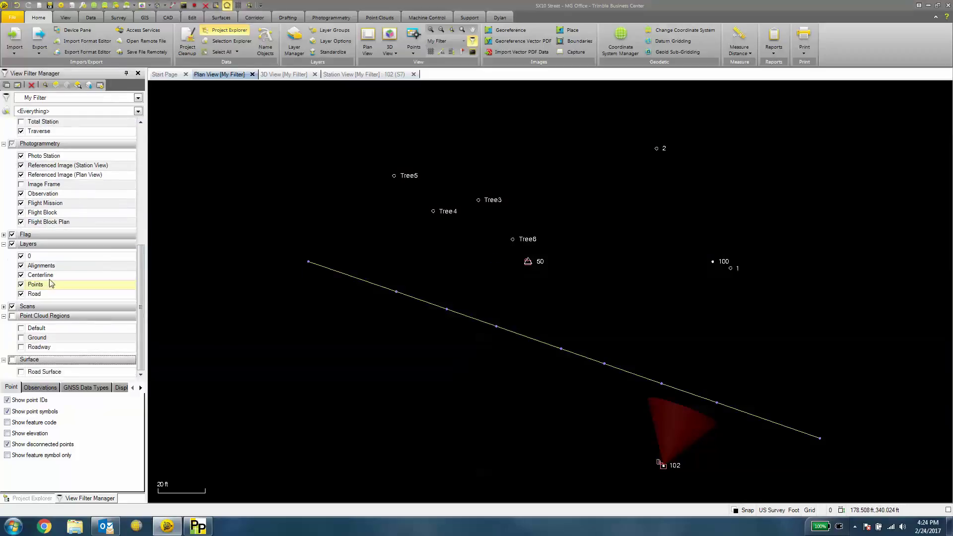
{"action": "left_click", "coordinate": [12, 244]}
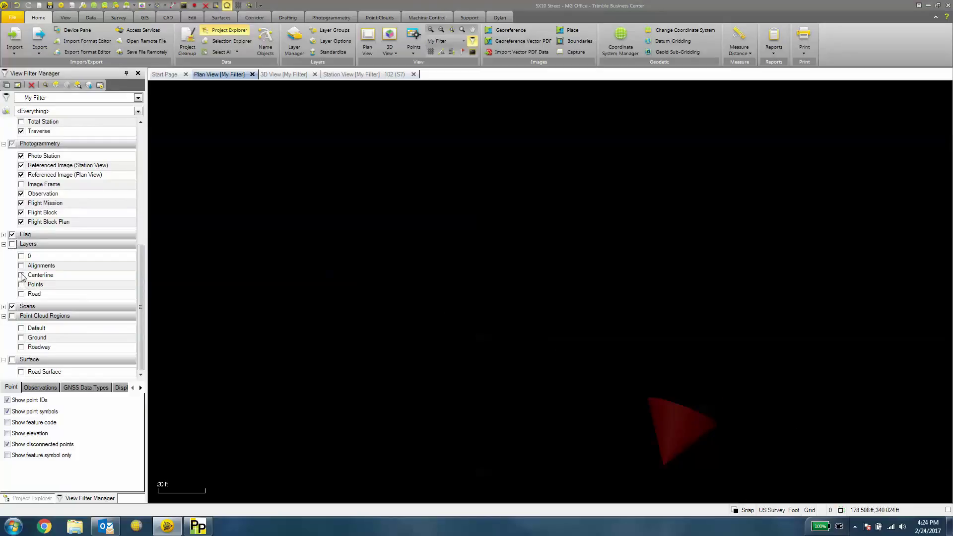
{"action": "left_click", "coordinate": [21, 256]}
{"action": "left_click", "coordinate": [21, 257]}
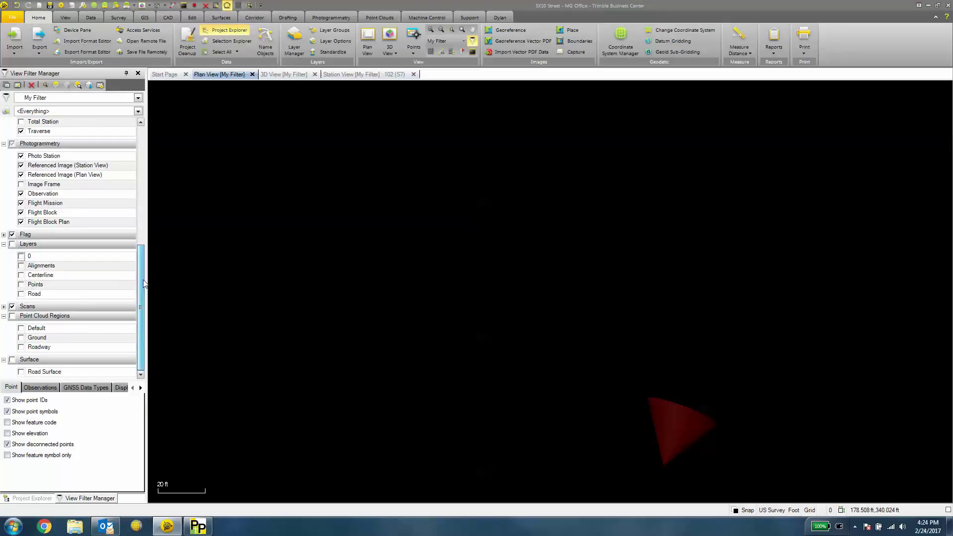
{"action": "left_click", "coordinate": [21, 373]}
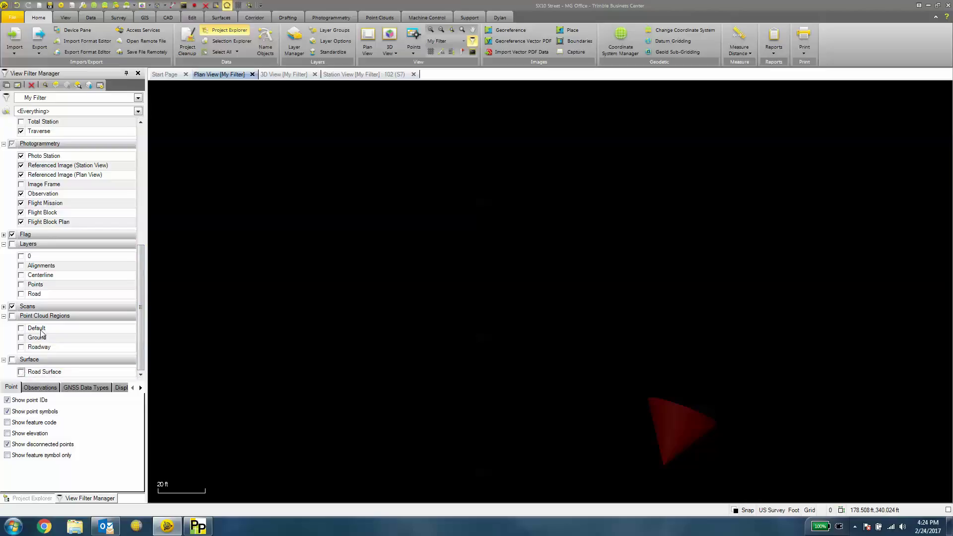
{"action": "left_click", "coordinate": [21, 328]}
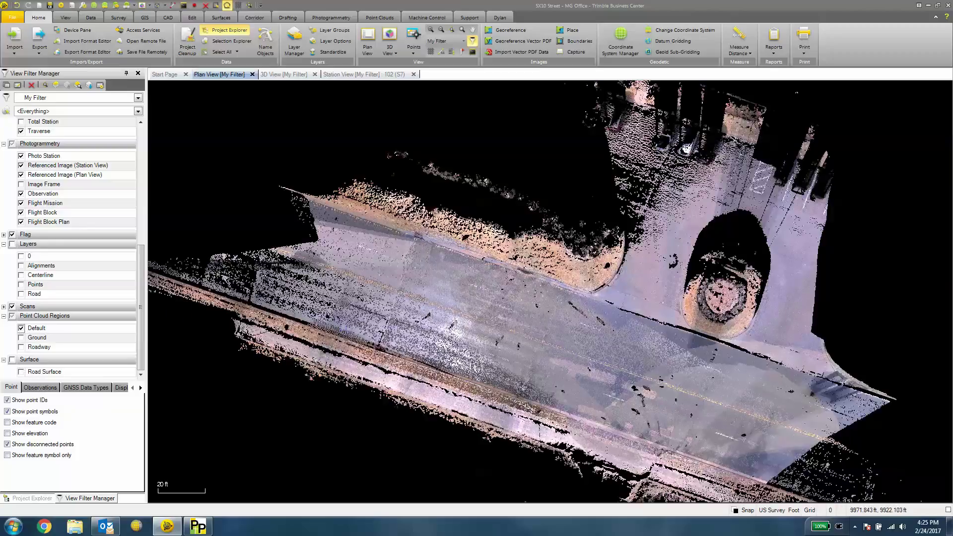
Start another export and choose the e57 exporter from the point cloud formats.
{"action": "scroll", "coordinate": [345, 331], "scroll_direction": "down", "scroll_amount": 3}
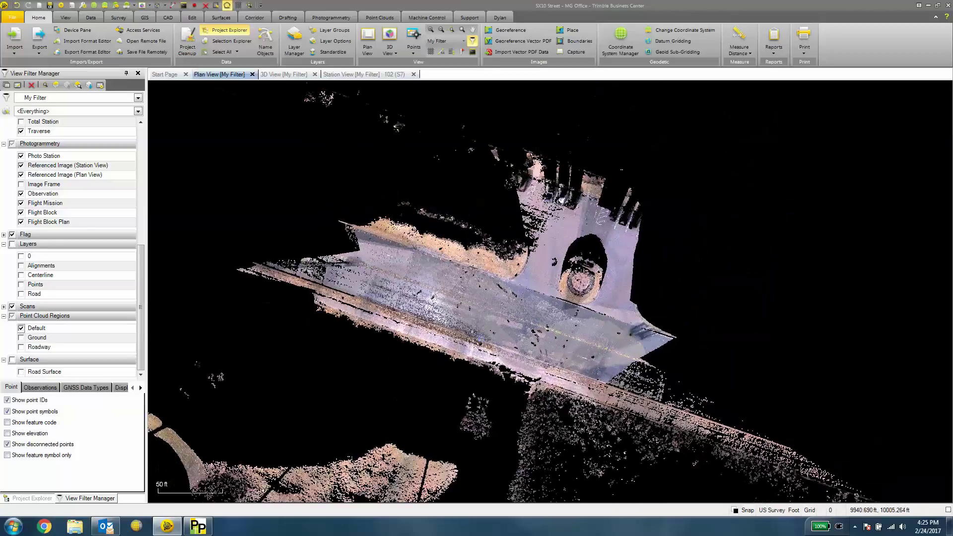
{"action": "left_click", "coordinate": [41, 38]}
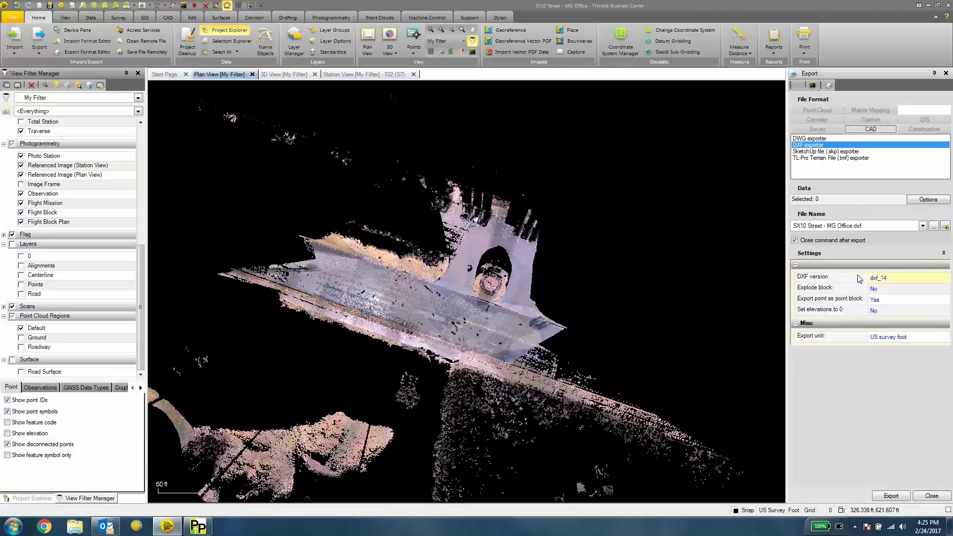
{"action": "left_click", "coordinate": [826, 112]}
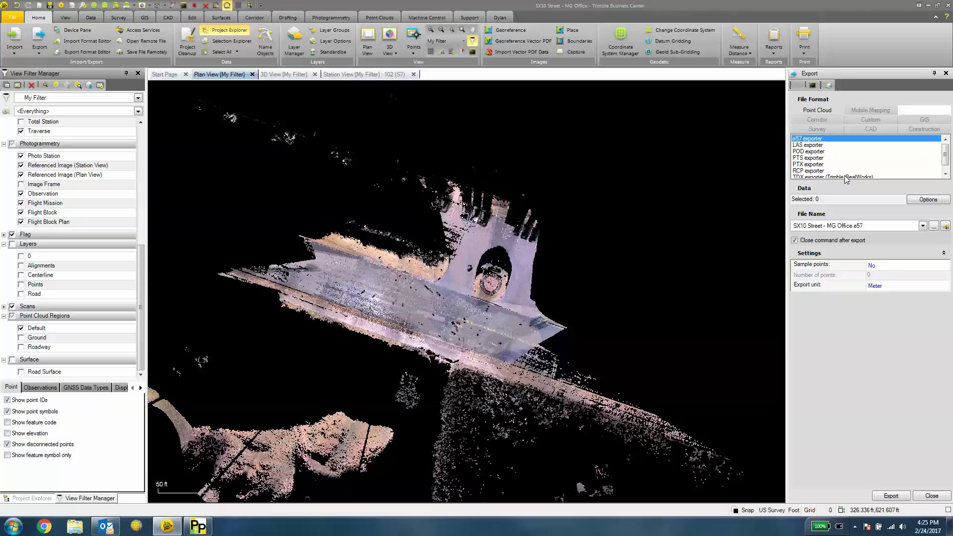
{"action": "left_click", "coordinate": [807, 145]}
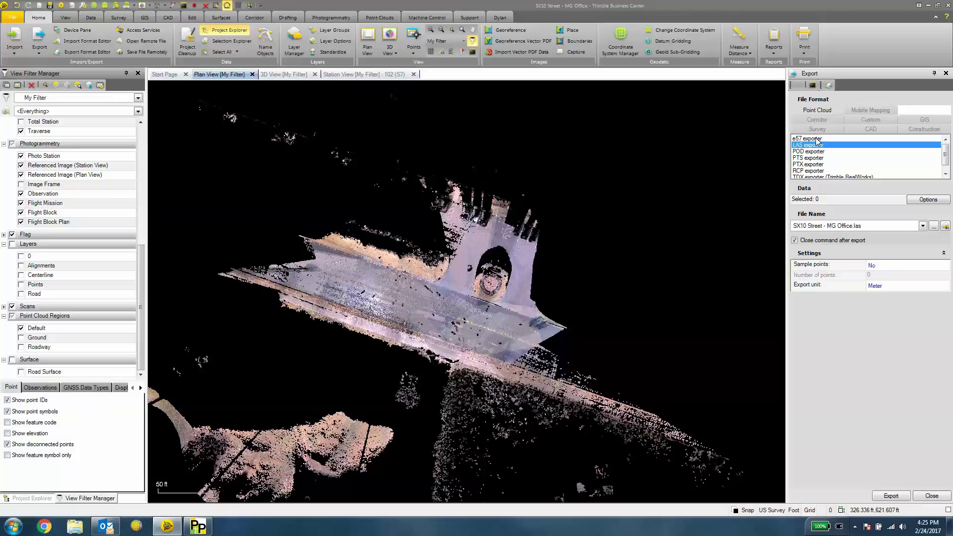
{"action": "left_click", "coordinate": [817, 139]}
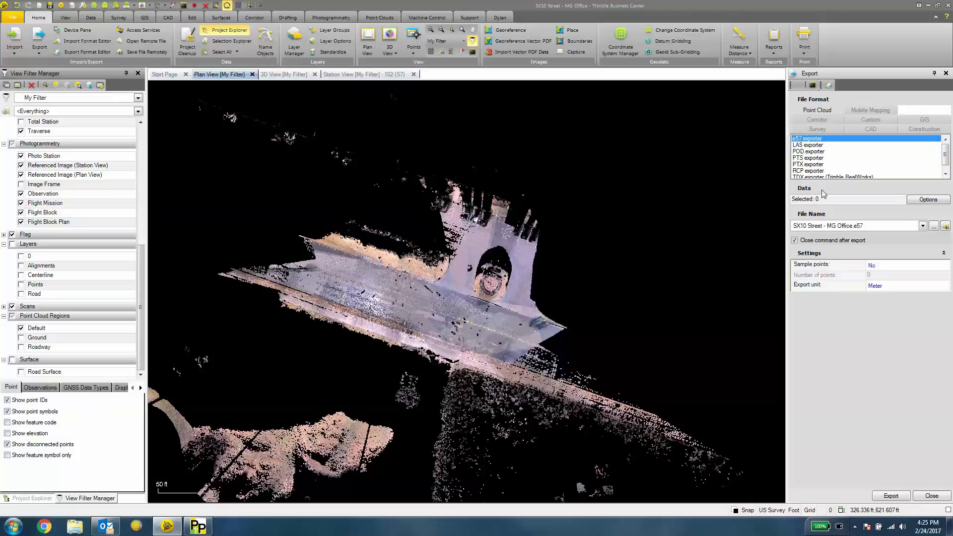
Select the point cloud for export by drawing a polygon around the building and the adjoining street in the plan view.
{"action": "left_click", "coordinate": [927, 200]}
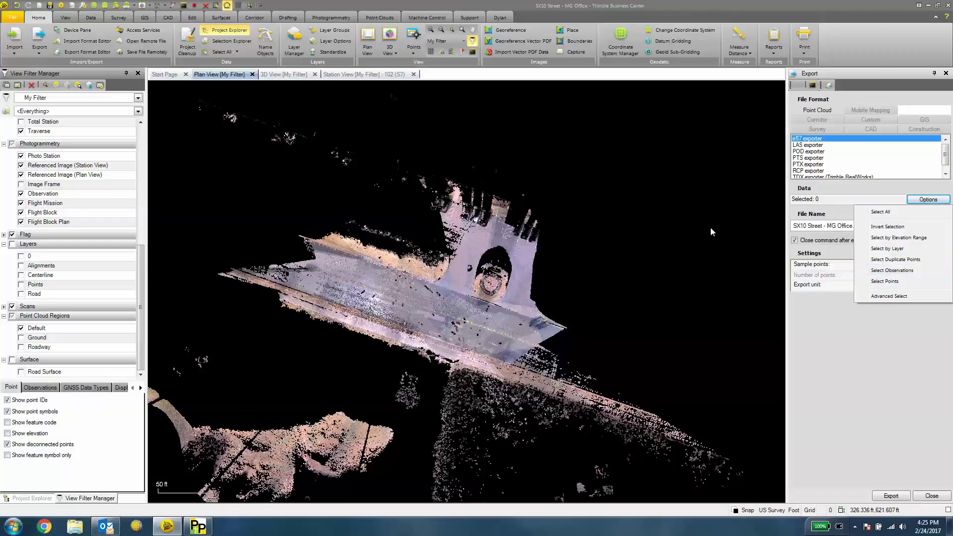
{"action": "left_click", "coordinate": [682, 204]}
{"action": "left_click", "coordinate": [193, 195]}
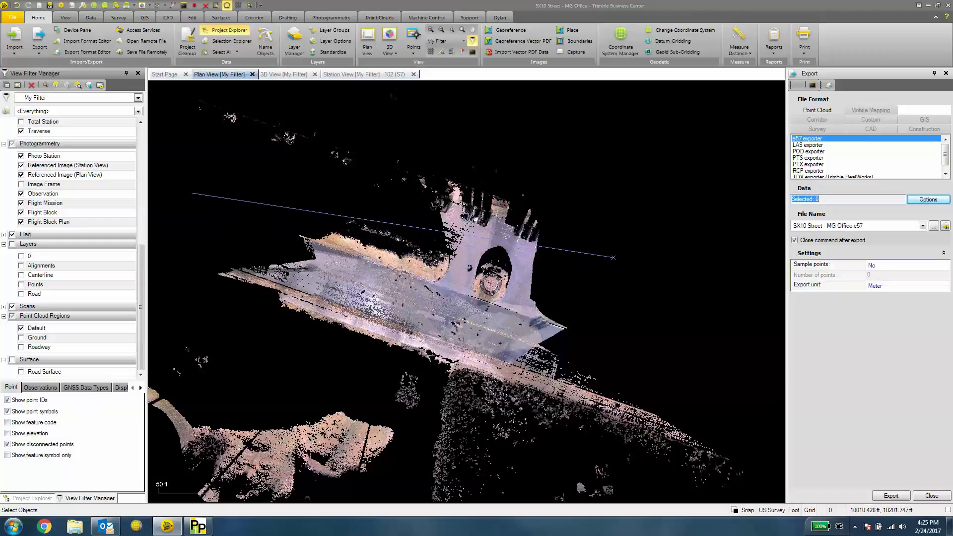
{"action": "left_click", "coordinate": [532, 164]}
{"action": "left_click", "coordinate": [582, 377]}
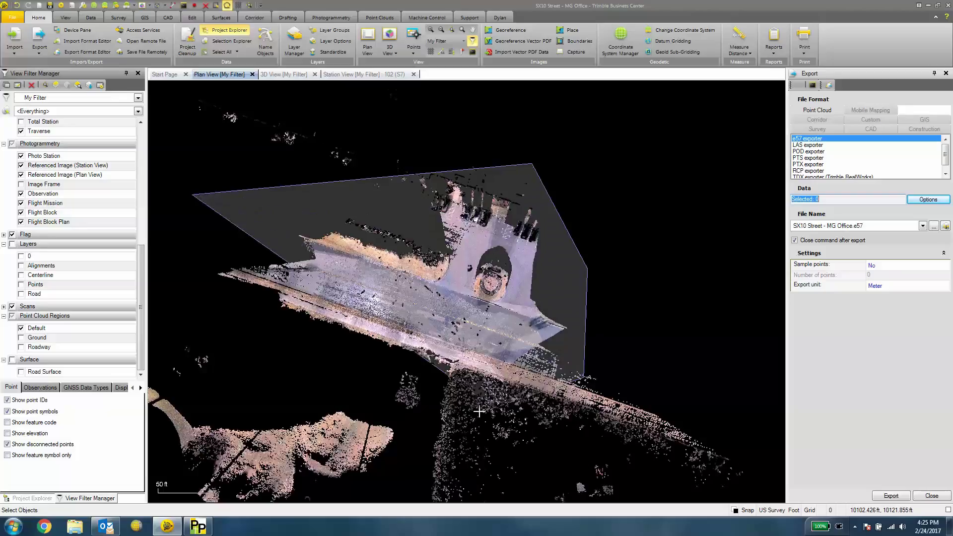
{"action": "left_click", "coordinate": [446, 392]}
{"action": "left_click", "coordinate": [240, 328]}
{"action": "left_click", "coordinate": [176, 275]}
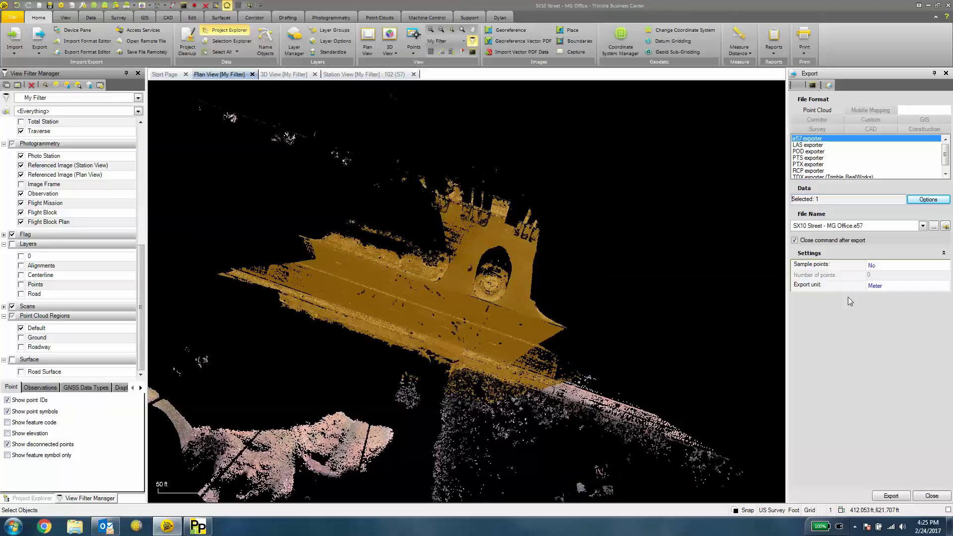
{"action": "left_click", "coordinate": [878, 267]}
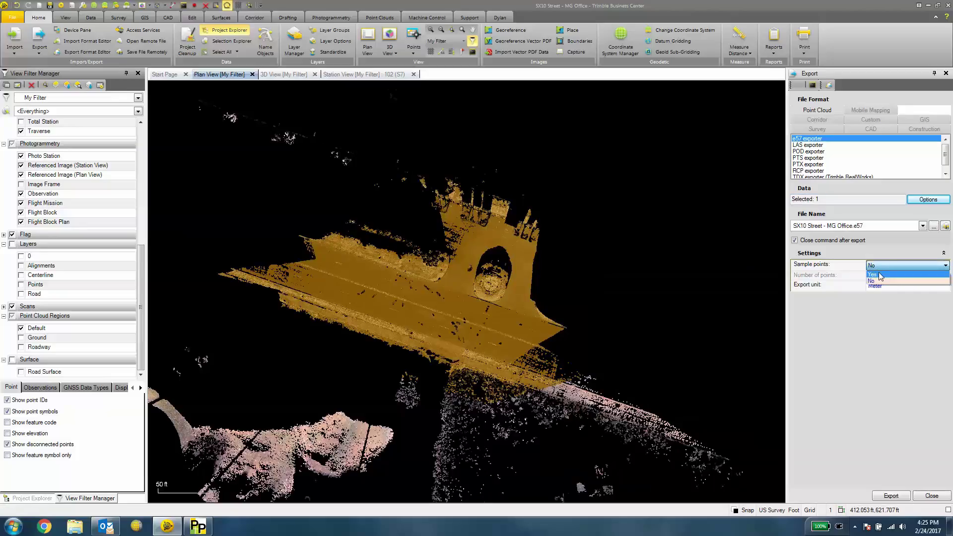
{"action": "left_click", "coordinate": [879, 276]}
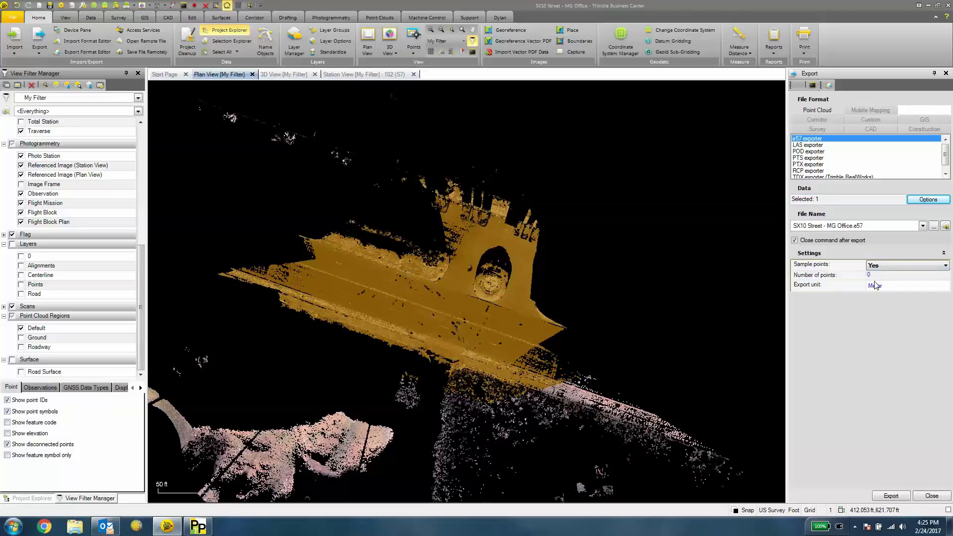
{"action": "left_click", "coordinate": [872, 275]}
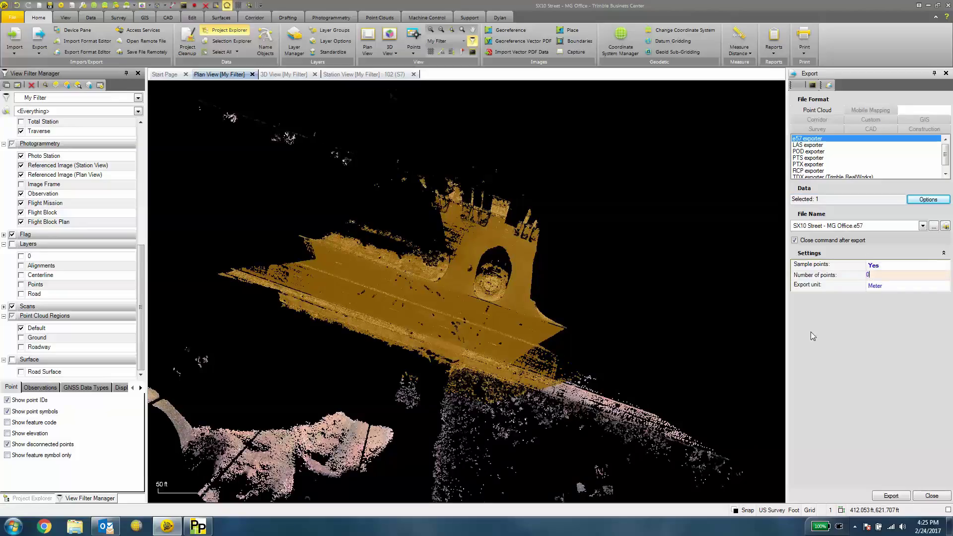
{"action": "left_click", "coordinate": [892, 266]}
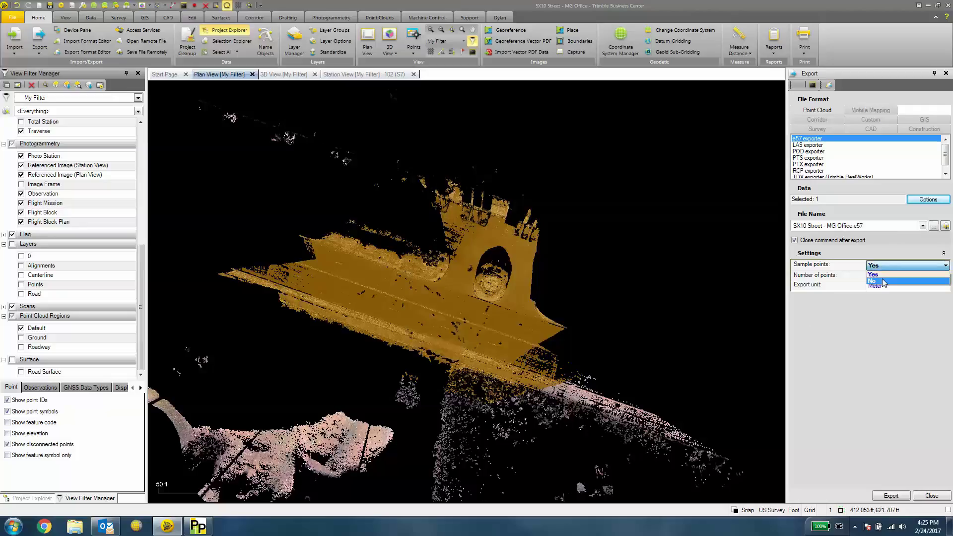
{"action": "left_click", "coordinate": [883, 282]}
Set the e57 export file to Point Cloud in the Export folder of SX10 Street Example.
{"action": "left_click", "coordinate": [934, 226]}
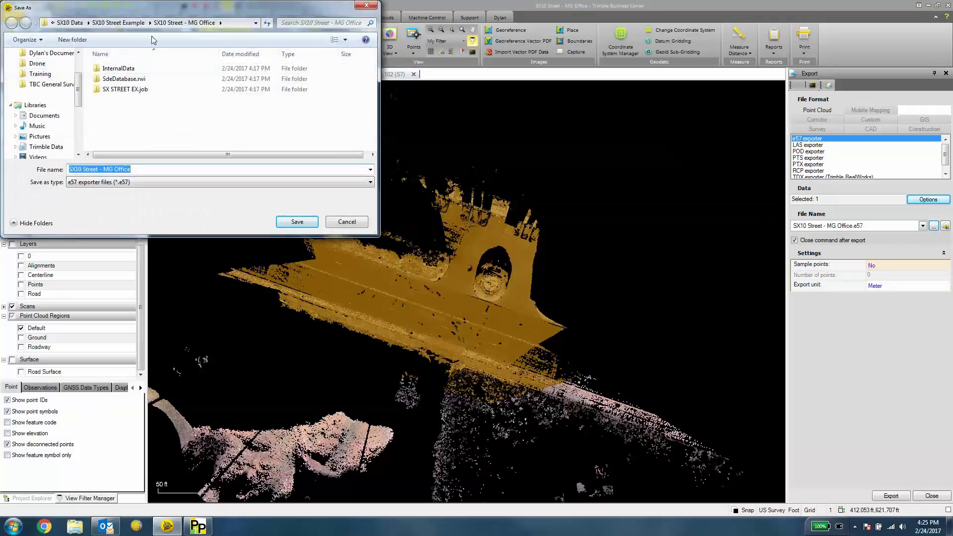
{"action": "left_click", "coordinate": [119, 22]}
{"action": "double_click", "coordinate": [121, 69]}
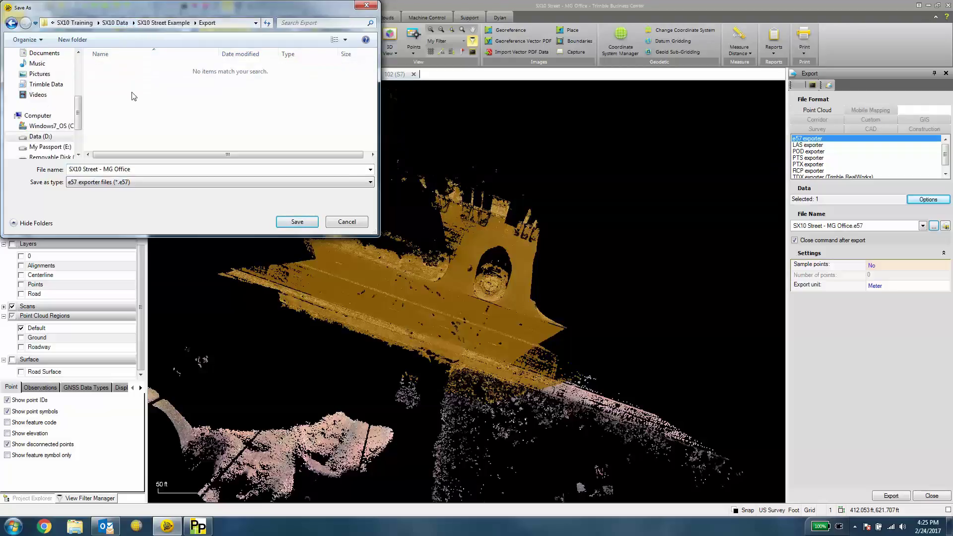
{"action": "type", "text": "P"}
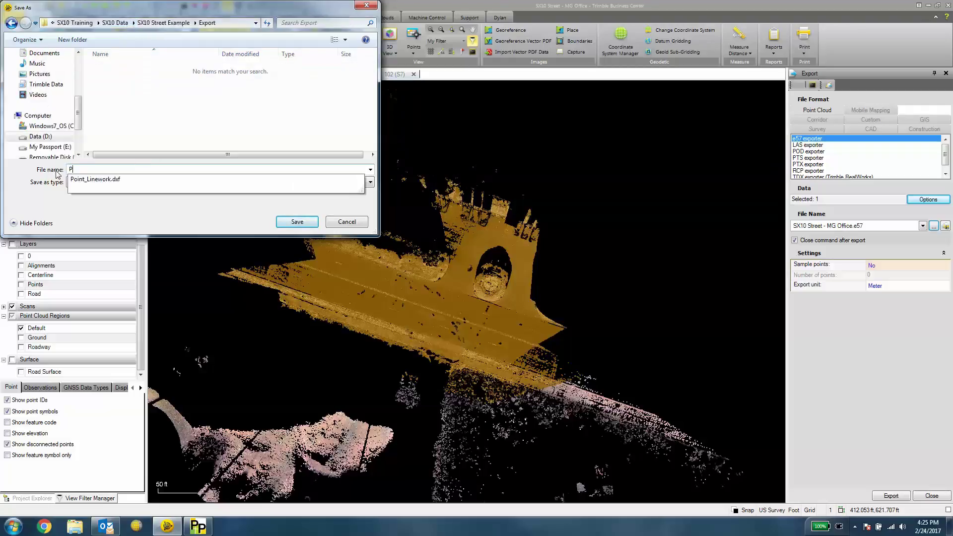
{"action": "type", "text": "oint Cloud"}
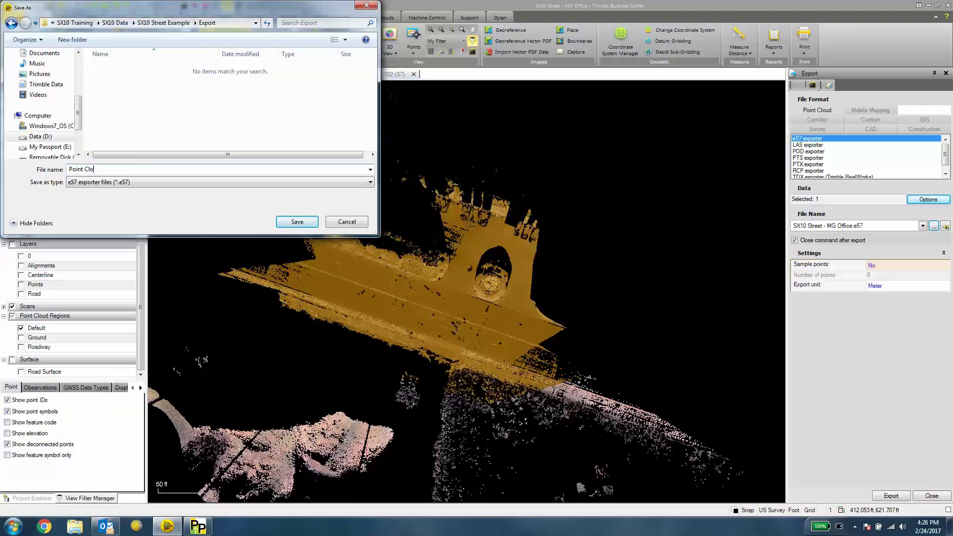
{"action": "left_click", "coordinate": [297, 222]}
Choose Meter as the export unit and export the selected point cloud.
{"action": "left_click", "coordinate": [877, 288]}
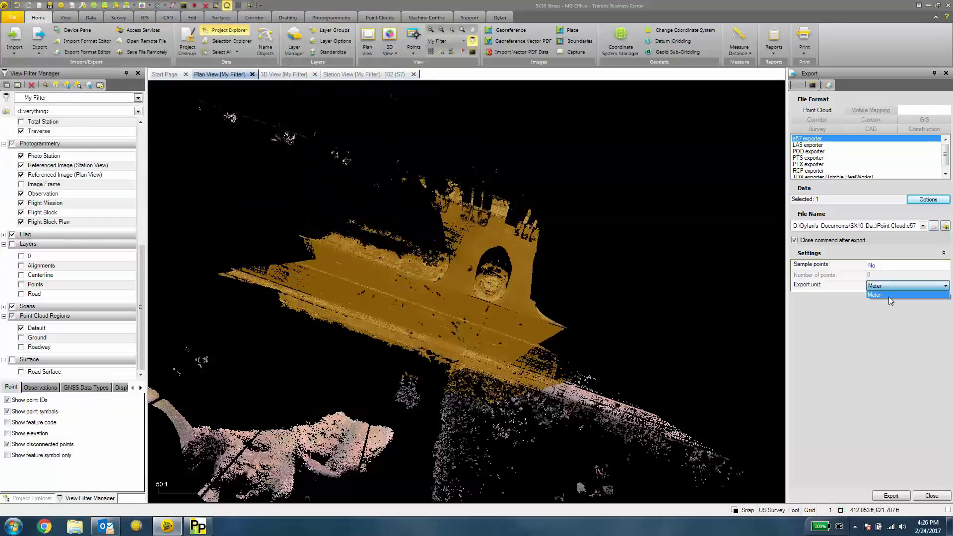
{"action": "left_click", "coordinate": [889, 296]}
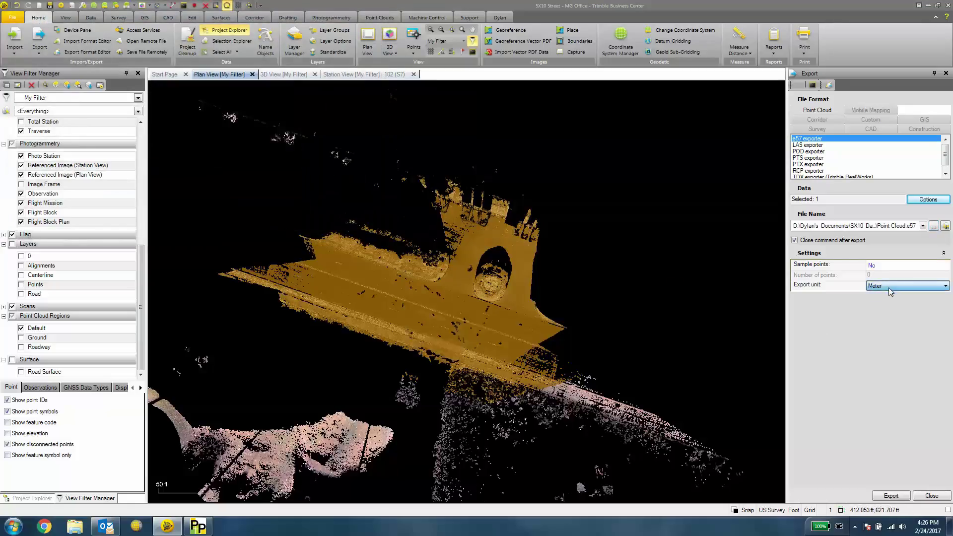
{"action": "left_click", "coordinate": [891, 496]}
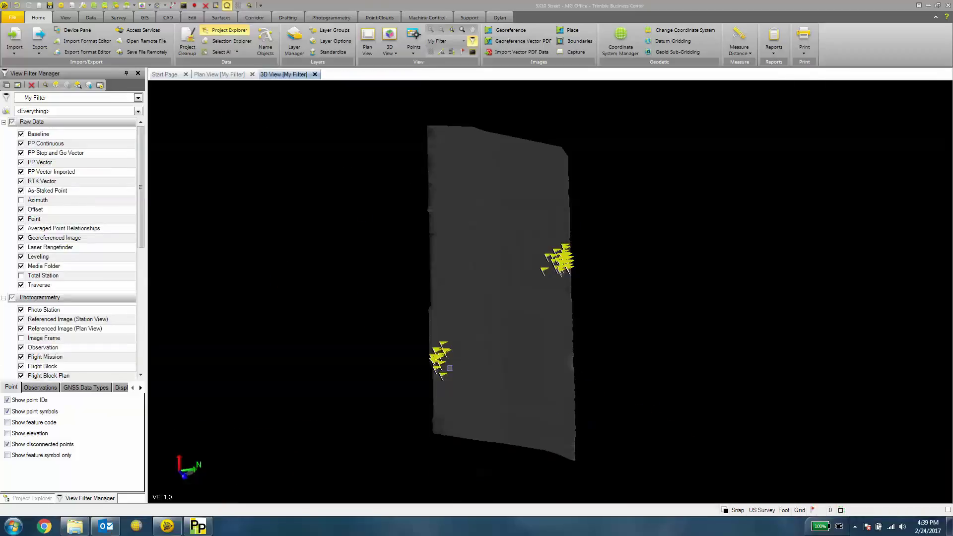
Start another export and choose the TTM exporter from the construction formats.
{"action": "mouse_move", "coordinate": [450, 368]}
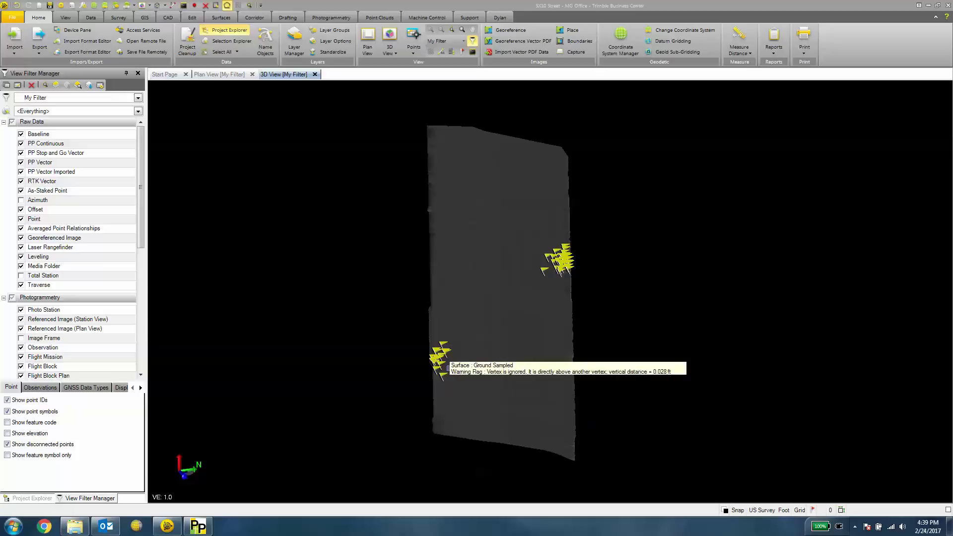
{"action": "left_click", "coordinate": [39, 38]}
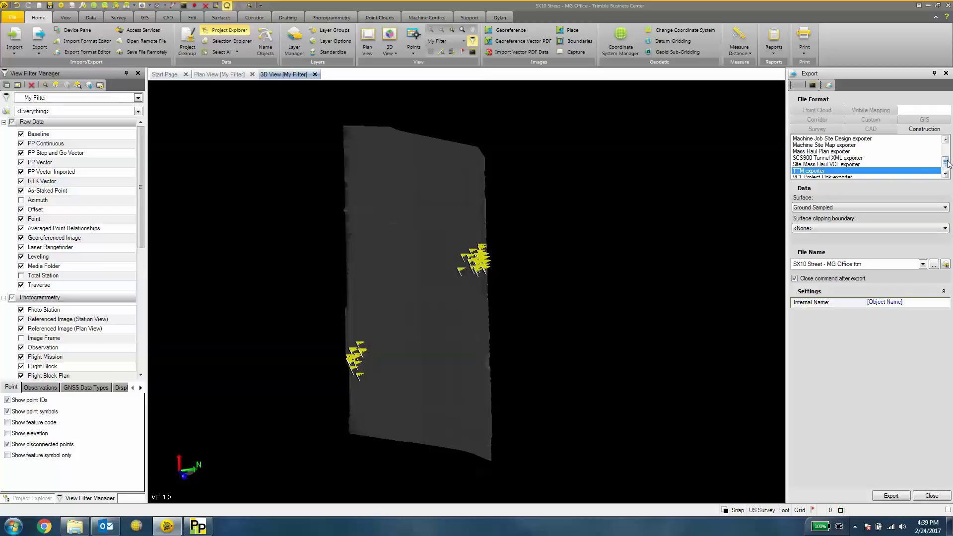
{"action": "scroll", "coordinate": [947, 162], "scroll_direction": "up", "scroll_amount": 1}
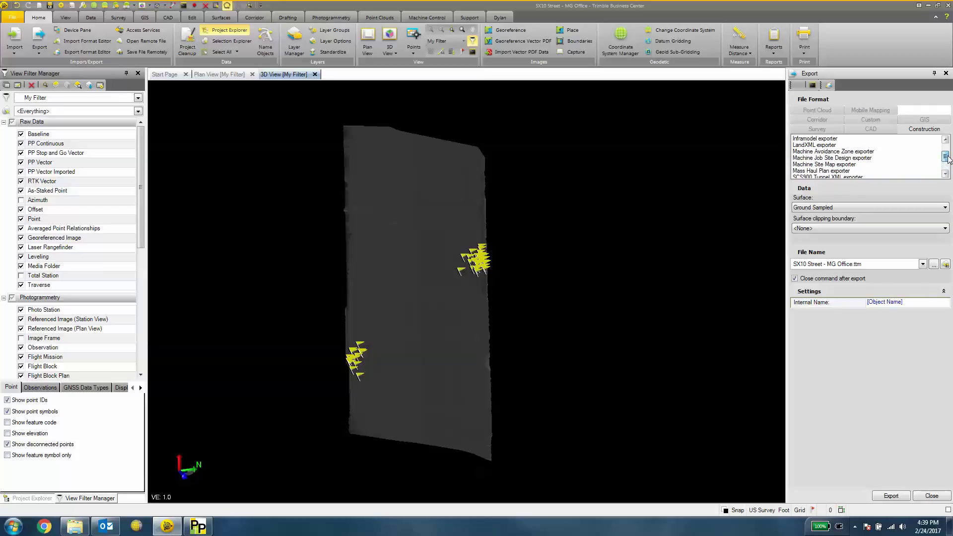
{"action": "left_click", "coordinate": [834, 145]}
{"action": "scroll", "coordinate": [880, 172], "scroll_direction": "up", "scroll_amount": 1}
{"action": "scroll", "coordinate": [879, 171], "scroll_direction": "down", "scroll_amount": 3}
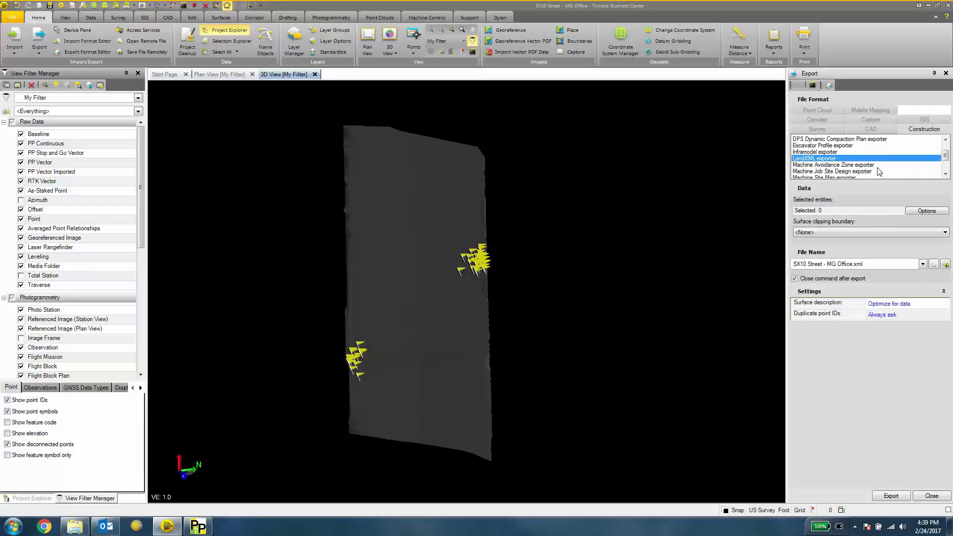
{"action": "left_click", "coordinate": [813, 166]}
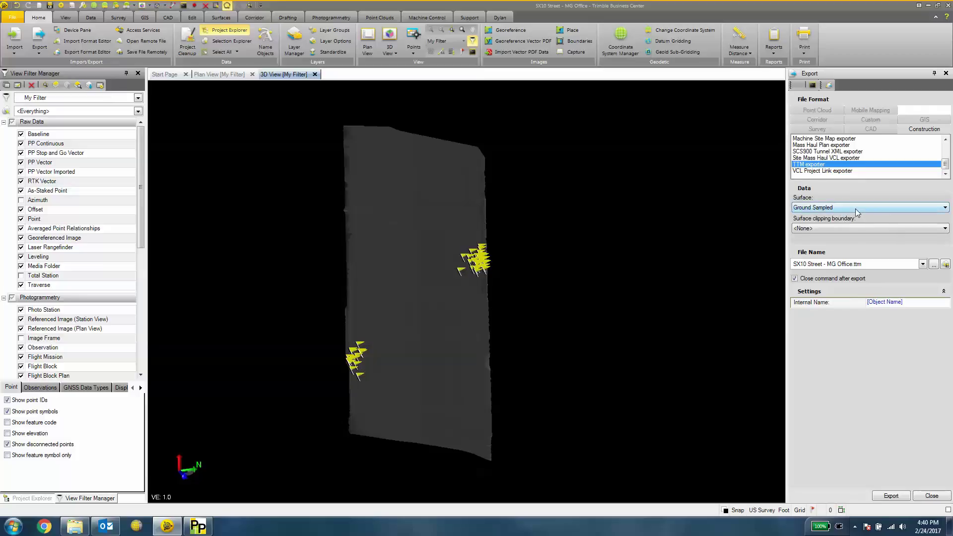
Export the Ground Sampled surface as a TTM file named Ground Surface in the Export folder of SX10 Street Example.
{"action": "left_click", "coordinate": [856, 208]}
{"action": "left_click", "coordinate": [830, 217]}
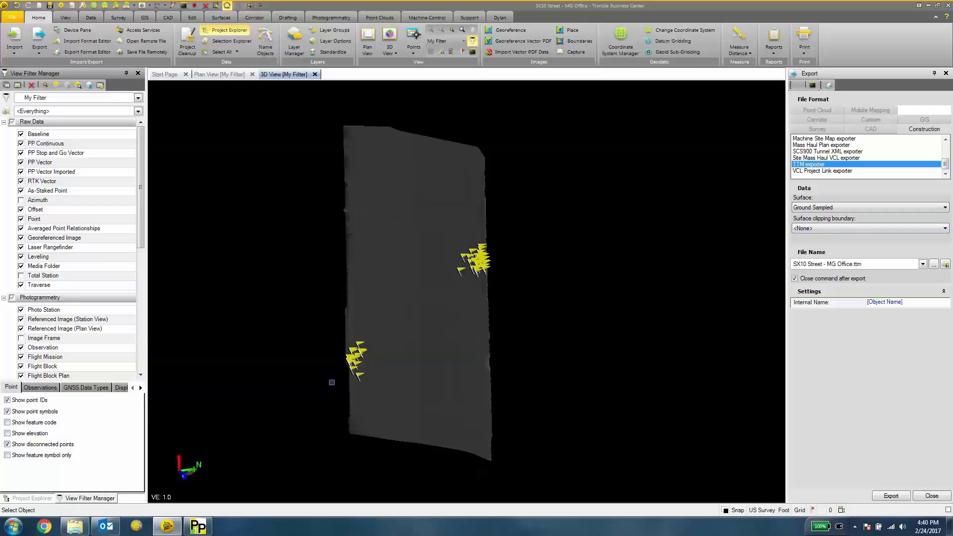
{"action": "left_click", "coordinate": [934, 264]}
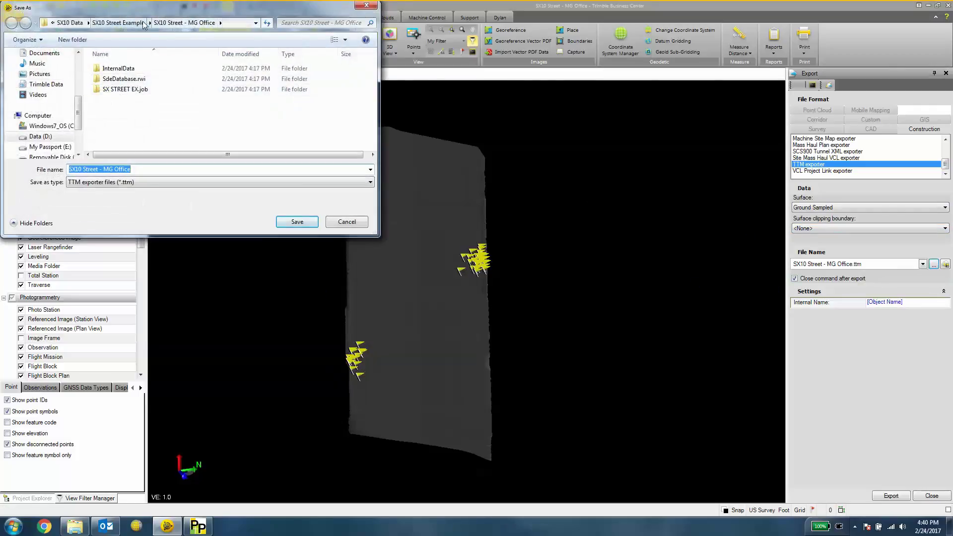
{"action": "left_click", "coordinate": [118, 22]}
{"action": "double_click", "coordinate": [118, 70]}
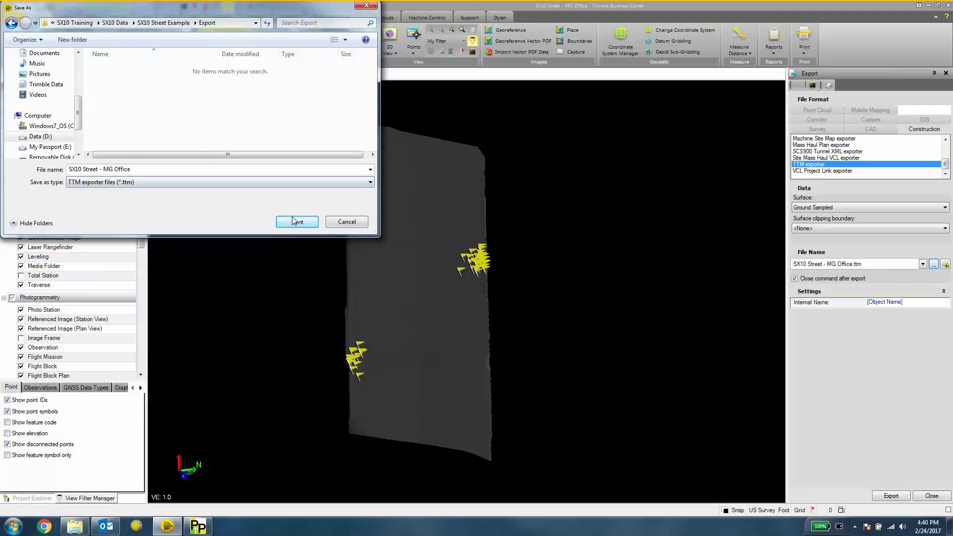
{"action": "type", "text": "G"}
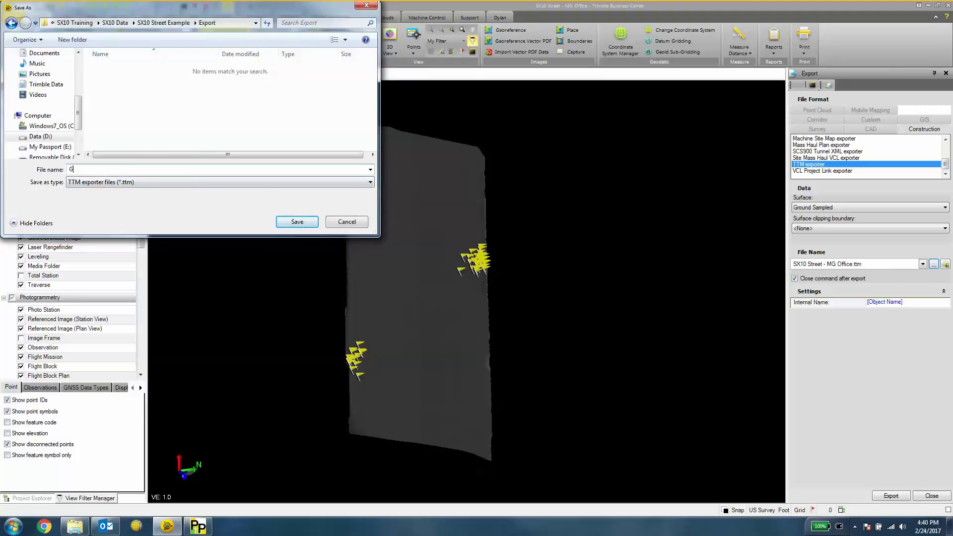
{"action": "type", "text": "round Surface"}
{"action": "key", "text": "Return"}
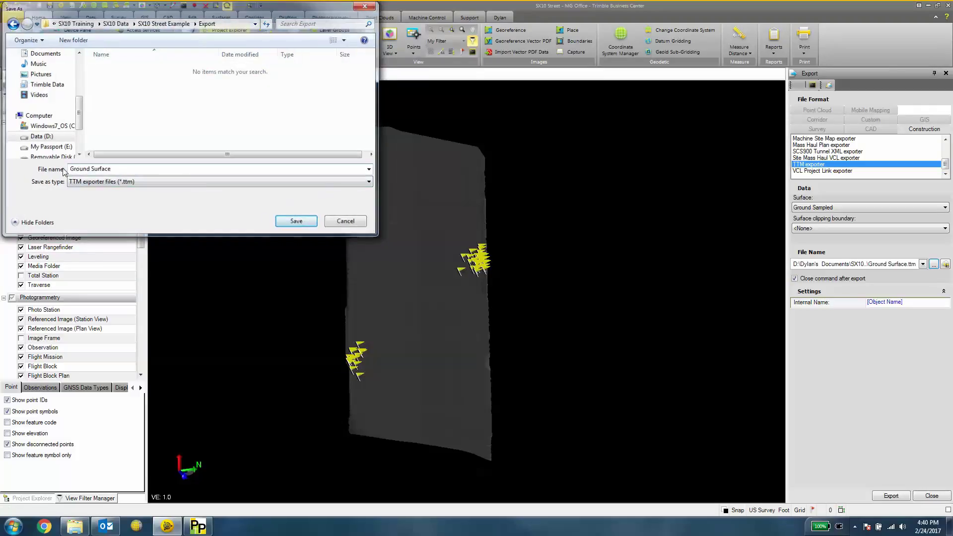
{"action": "left_click", "coordinate": [882, 496]}
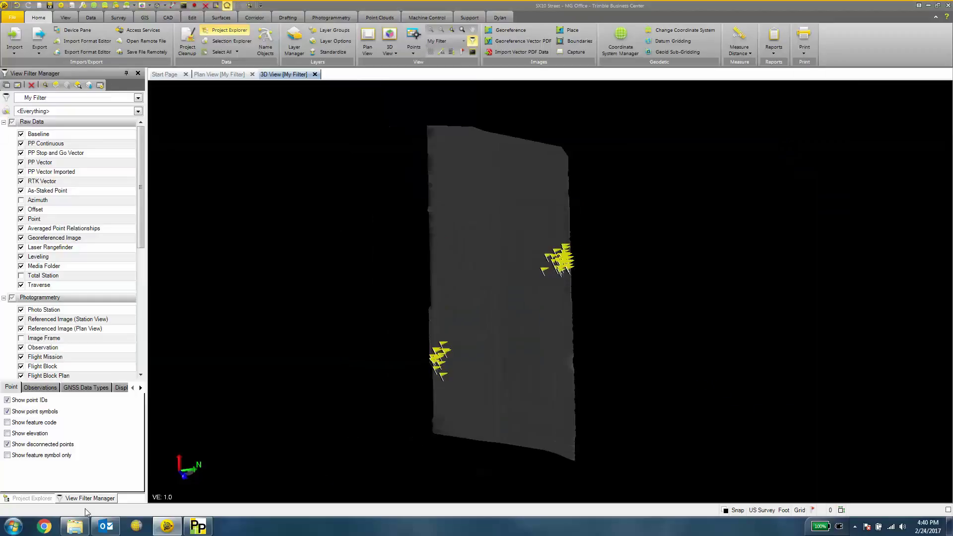
Check the Export folder in Windows Explorer for the Ground Surface file.
{"action": "left_click", "coordinate": [74, 527]}
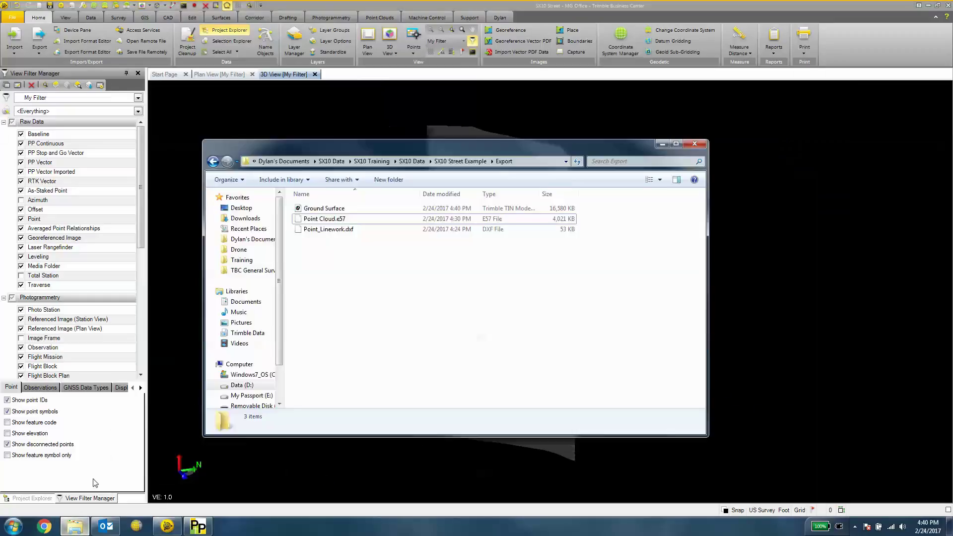
{"action": "left_click", "coordinate": [310, 209]}
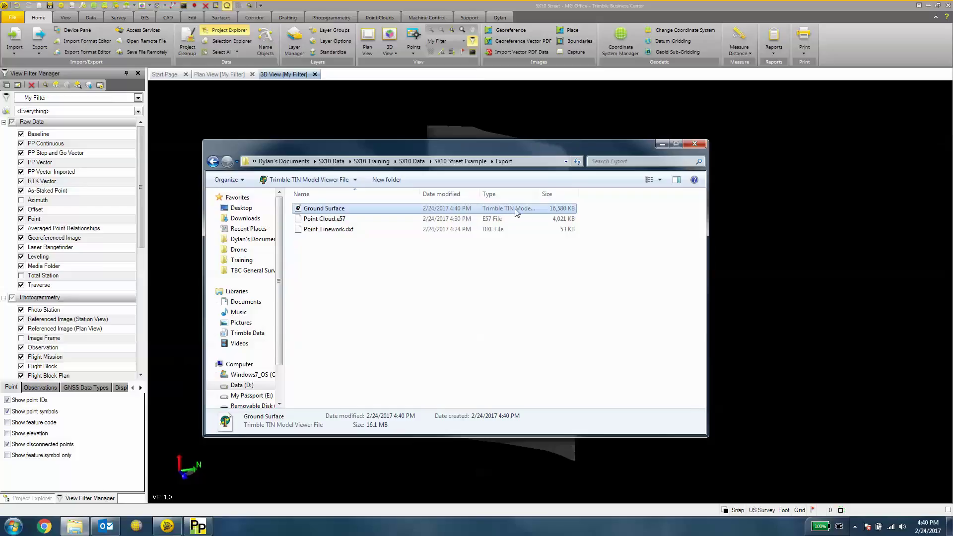